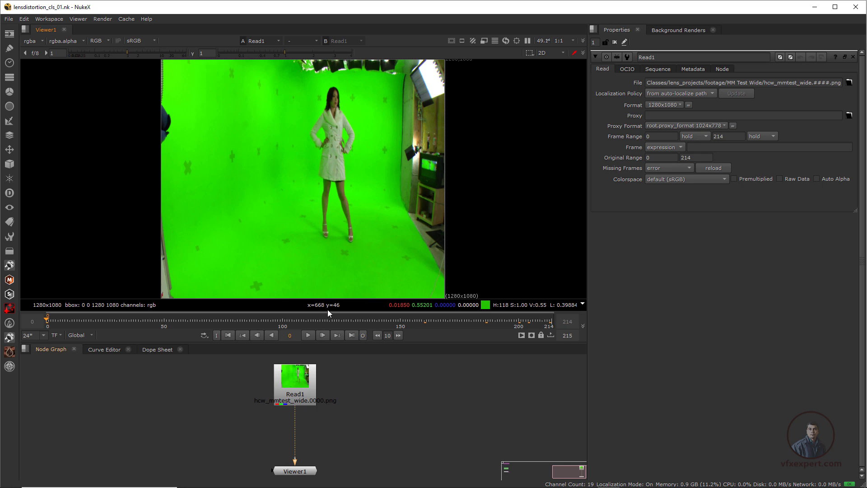
# Step: Edit the Read1 node's footage format, naming it corrected_ration and setting its pixel aspect to 1.5
pyautogui.click(305, 383)
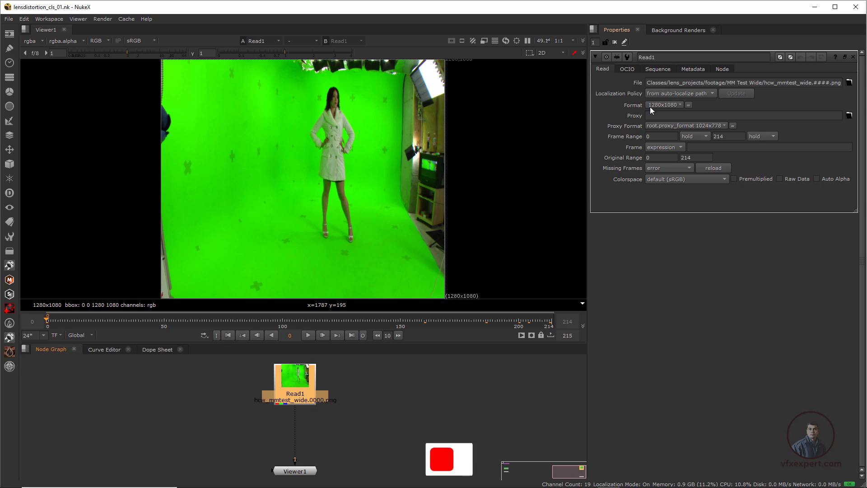
pyautogui.click(680, 105)
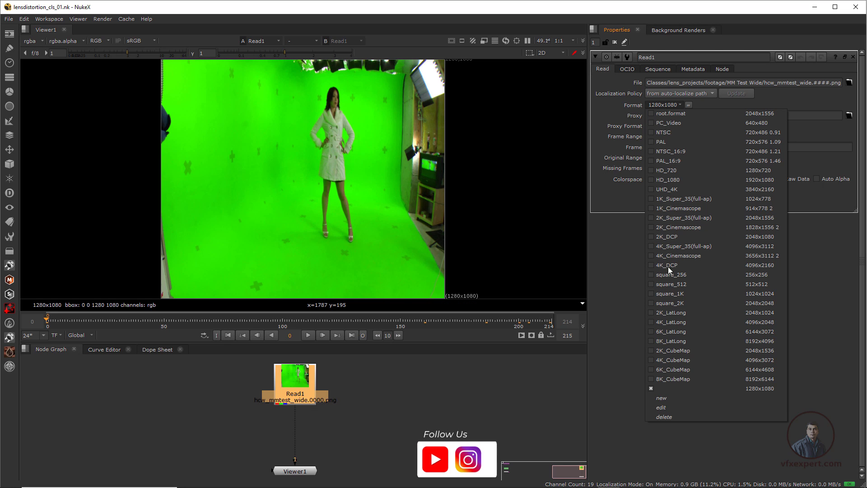
pyautogui.click(664, 408)
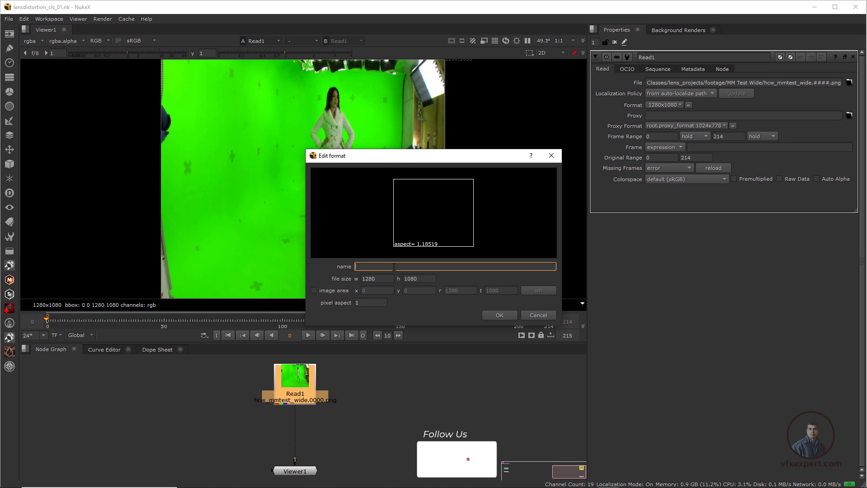
pyautogui.write('c')
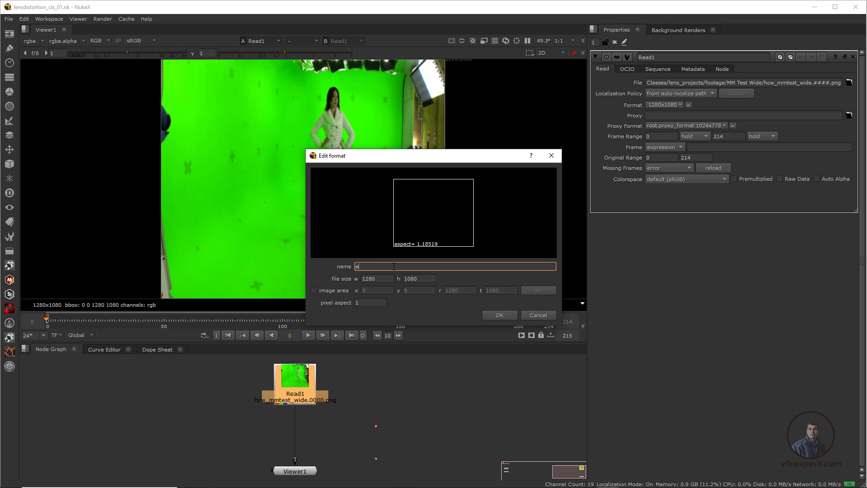
pyautogui.write('orrected_ration')
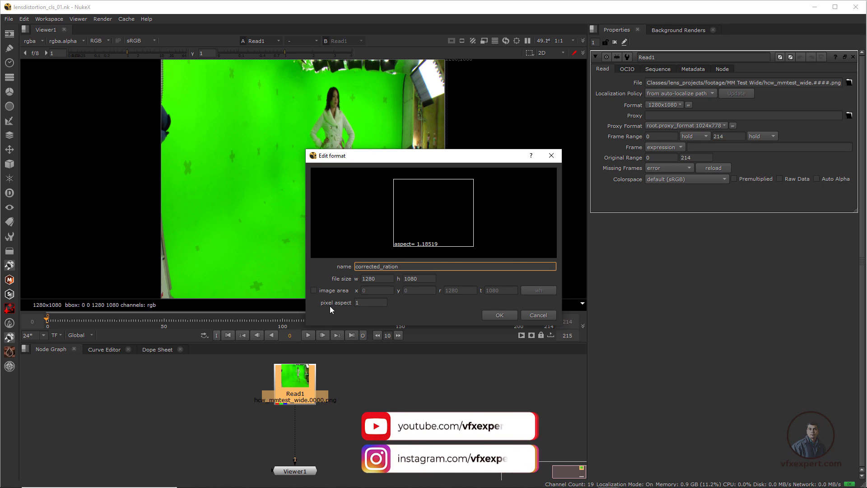
pyautogui.click(366, 303)
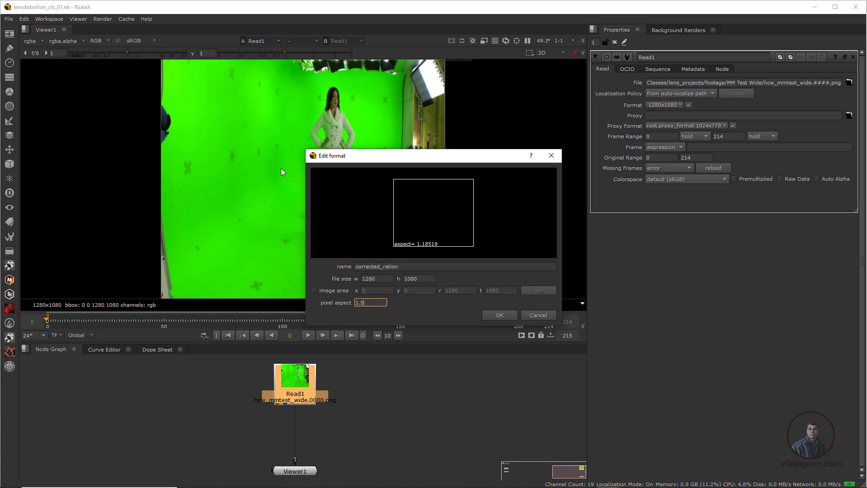
pyautogui.moveTo(359, 159); pyautogui.dragTo(492, 173)
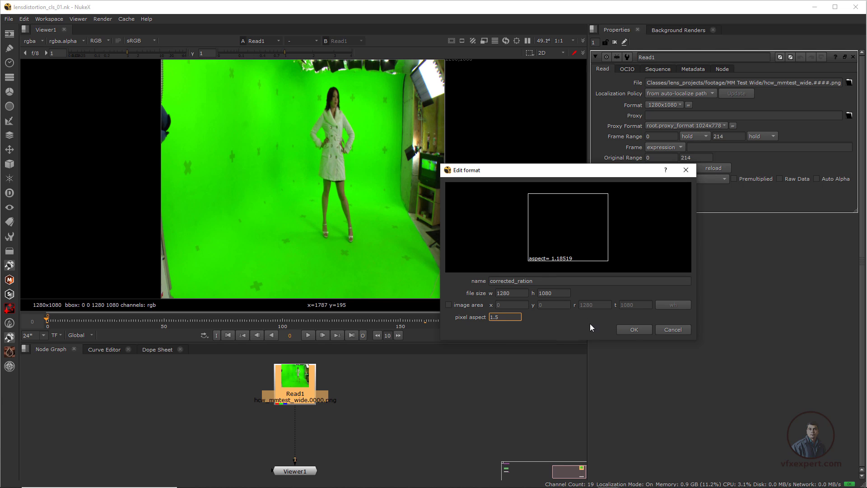
pyautogui.click(635, 330)
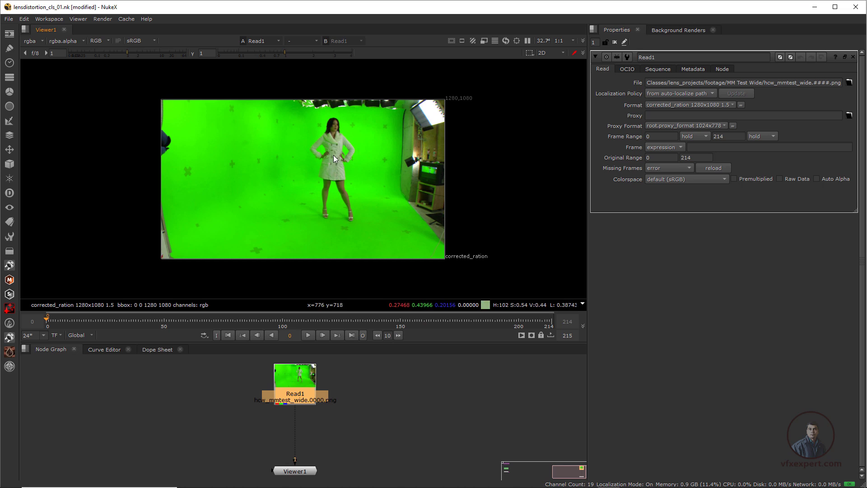
# Step: Scrub through the footage to around frame 205 and examine the bending of the wooden pillar caused by the lens
pyautogui.press('=')
pyautogui.moveTo(253, 317); pyautogui.dragTo(431, 321)
pyautogui.moveTo(451, 360); pyautogui.dragTo(230, 320)
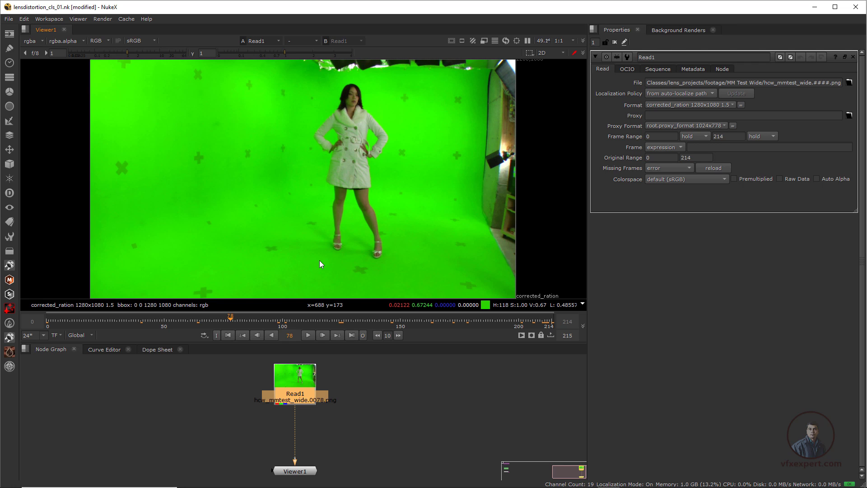
pyautogui.moveTo(479, 324); pyautogui.dragTo(530, 325)
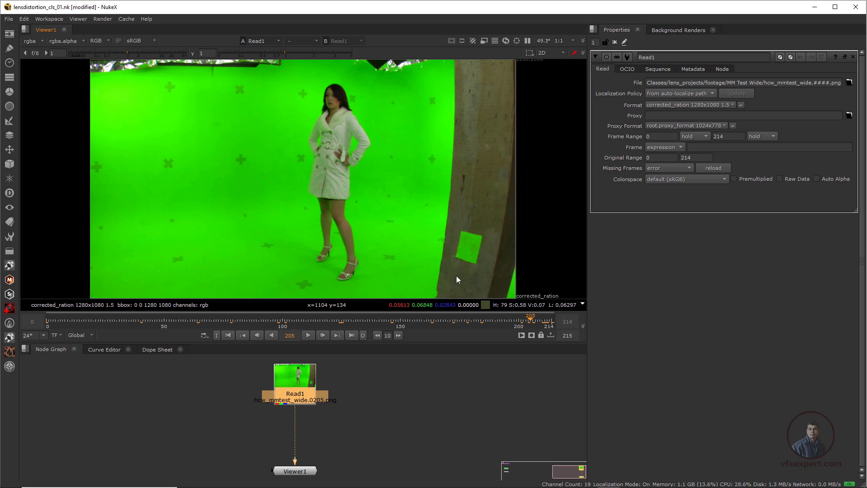
pyautogui.scroll(-2, 457, 208)
pyautogui.moveTo(457, 208); pyautogui.dragTo(422, 206, button='middle')
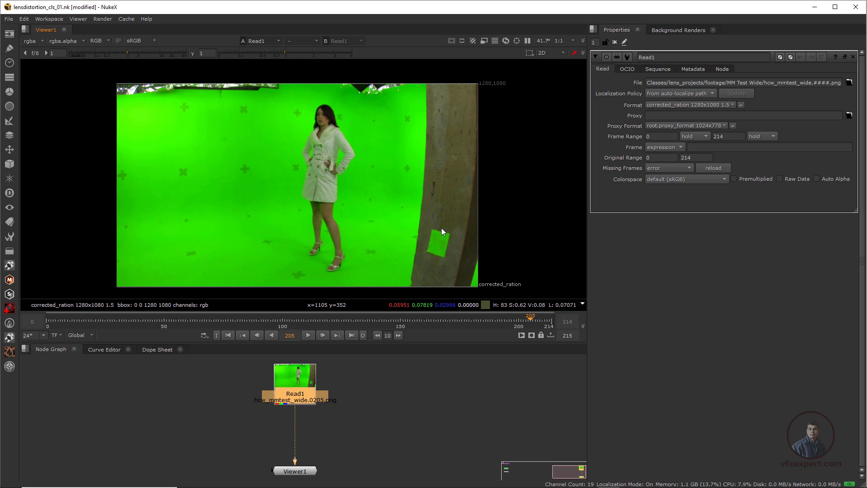
pyautogui.press('f')
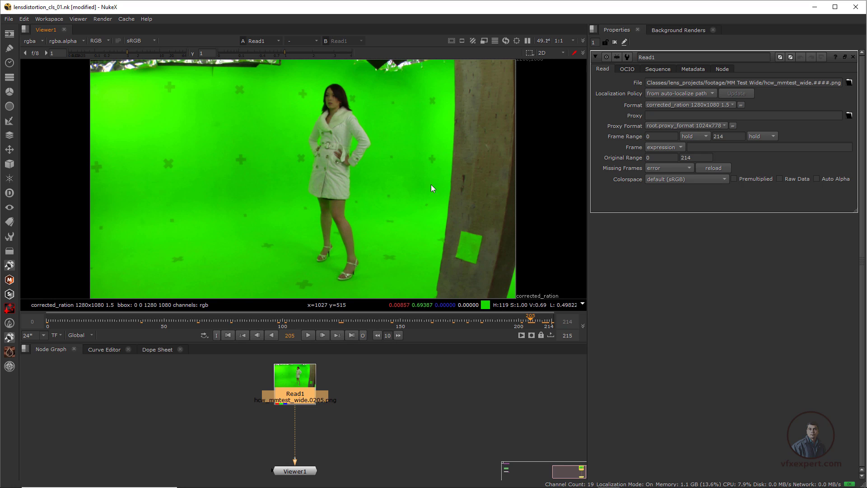
pyautogui.click(369, 365)
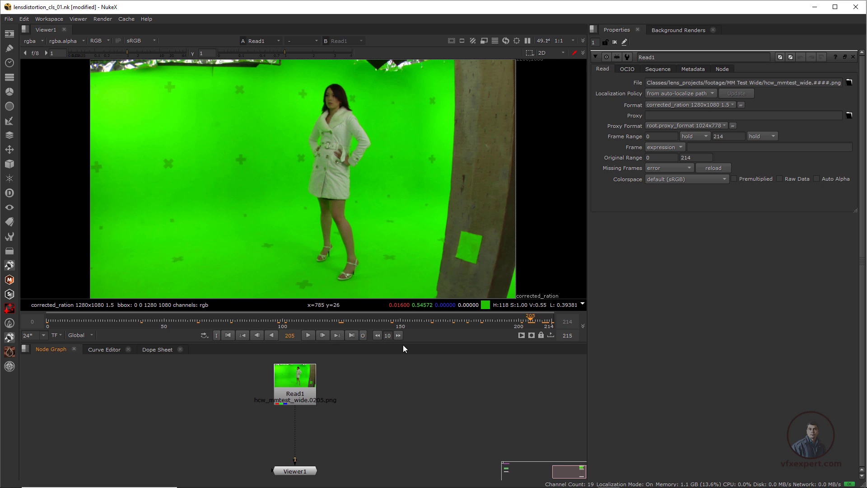
# Step: Add a CameraTracker node between the Read1 footage and the viewer
pyautogui.scroll(-1, 404, 212)
pyautogui.moveTo(408, 218); pyautogui.dragTo(404, 230, button='middle')
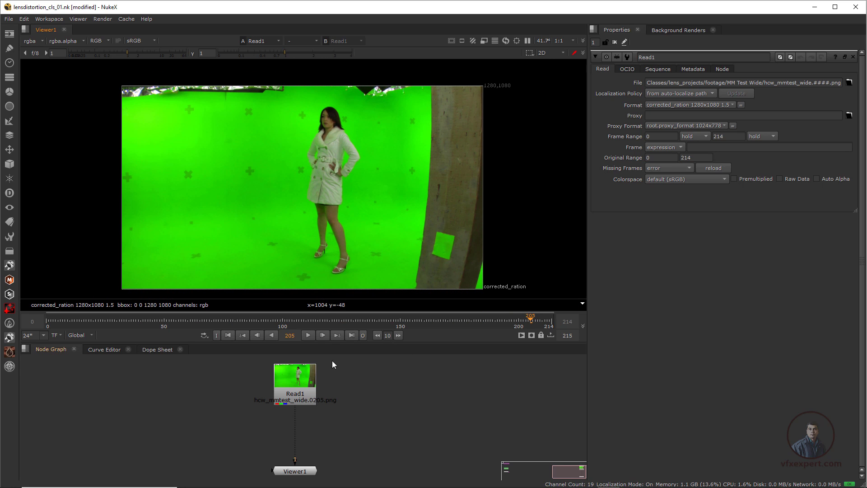
pyautogui.click(303, 379)
pyautogui.press('Tab')
pyautogui.write('camera')
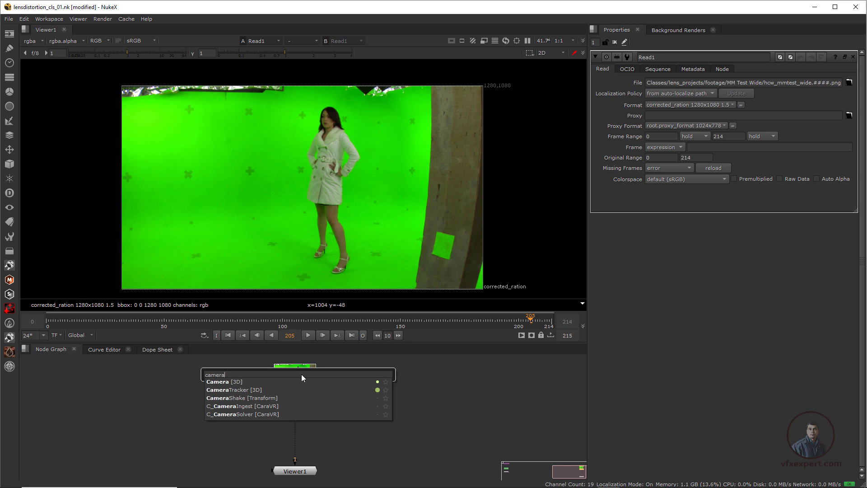
pyautogui.click(242, 390)
pyautogui.moveTo(306, 414); pyautogui.dragTo(305, 415)
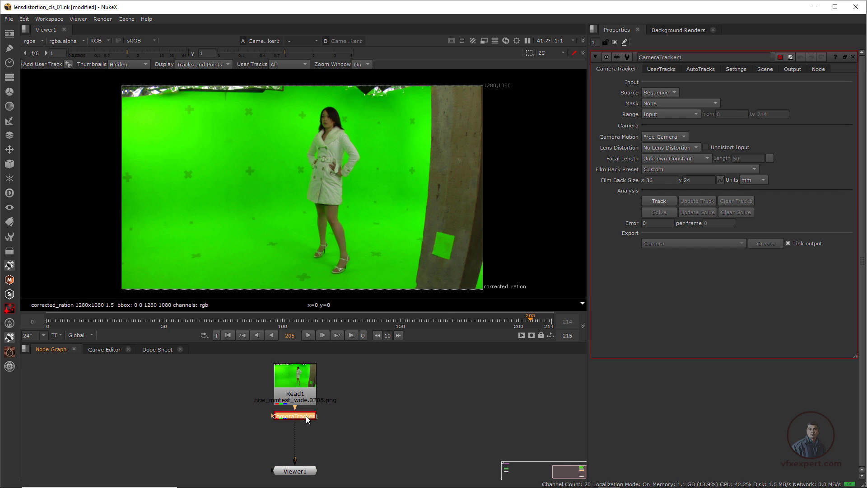
# Step: Enable Preview Features for the camera tracker and track the full sequence
pyautogui.click(736, 69)
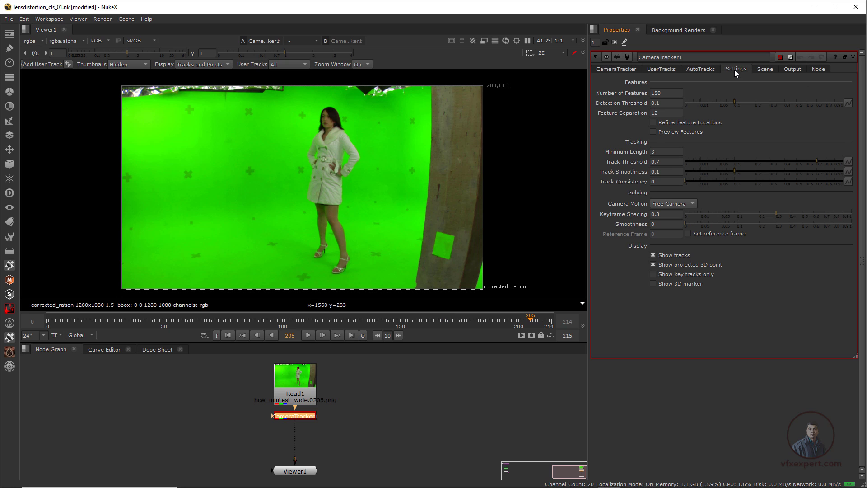
pyautogui.click(653, 132)
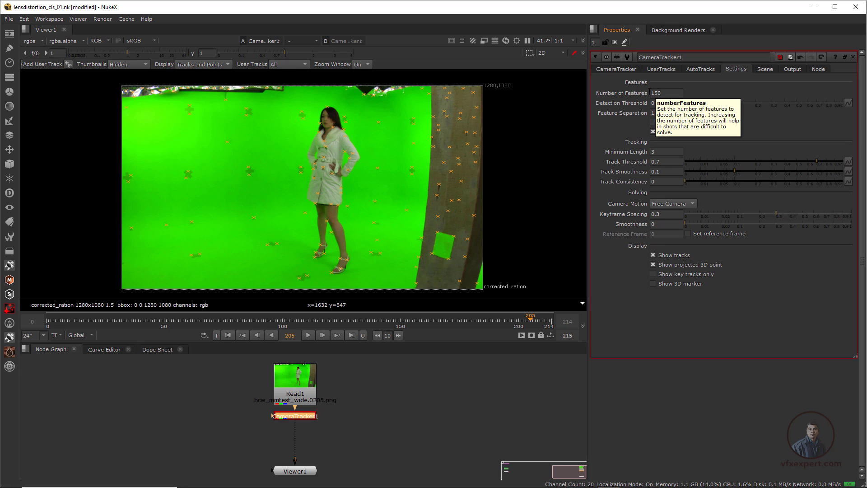
pyautogui.click(603, 70)
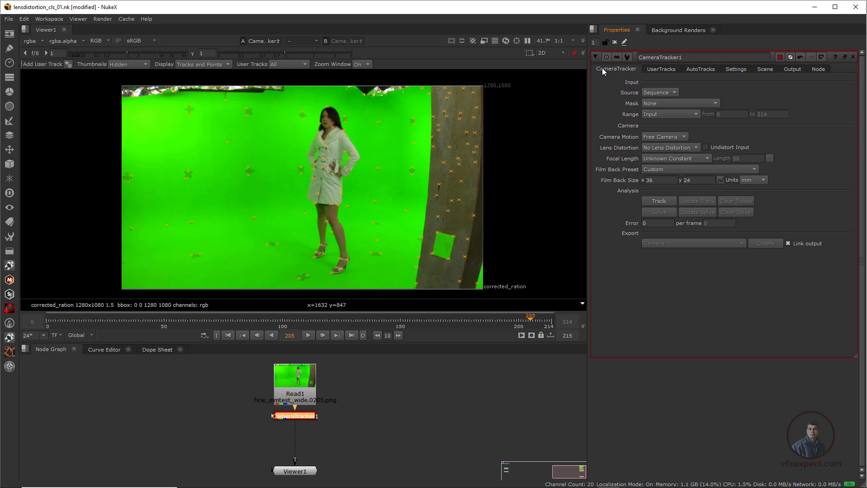
pyautogui.click(667, 203)
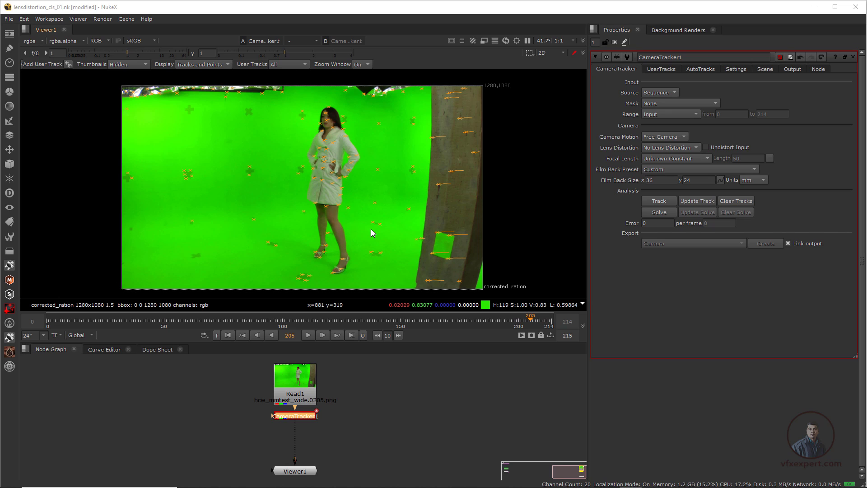
# Step: Solve the camera with No Lens Distortion to check its error, and clear that solve while keeping the tracks
pyautogui.click(659, 212)
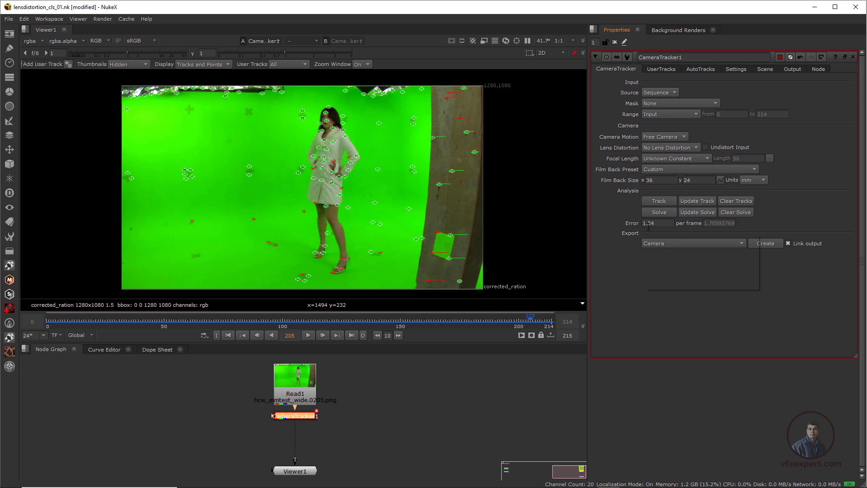
pyautogui.moveTo(649, 228)
pyautogui.click(739, 213)
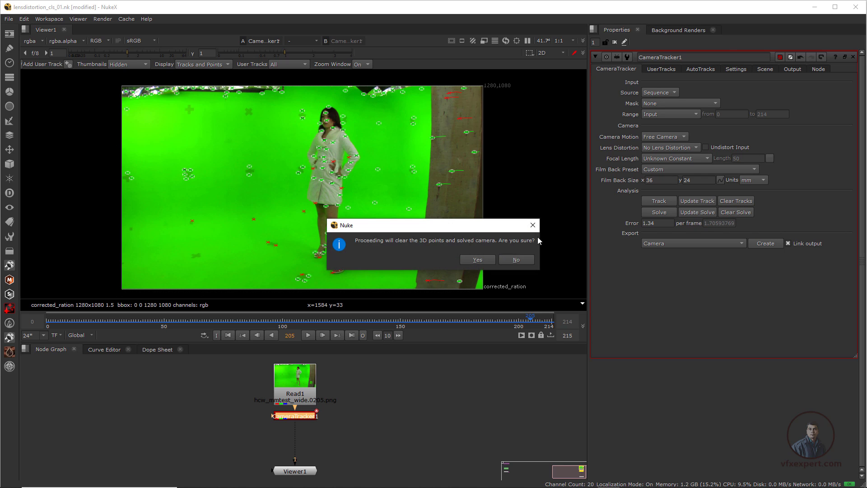
pyautogui.click(480, 261)
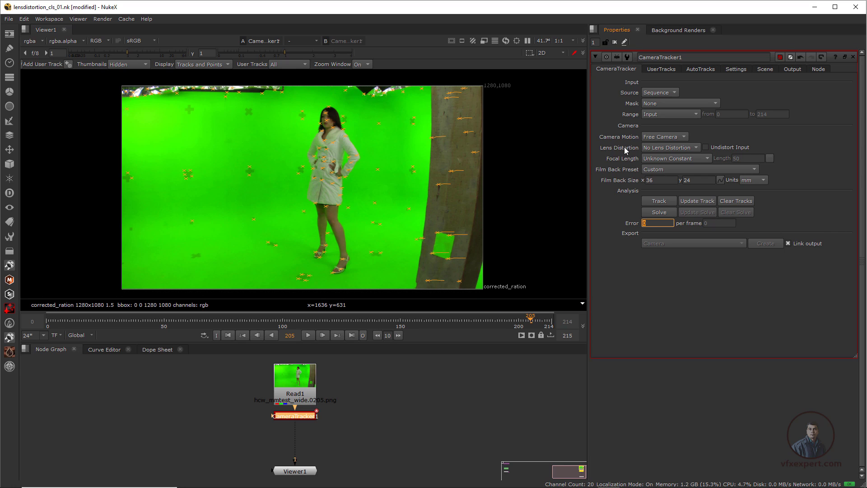
# Step: Solve the camera with lens distortion set to Unknown Lens, and enable Undistort Input to check the straightened pillar
pyautogui.click(689, 148)
pyautogui.click(680, 156)
pyautogui.click(660, 212)
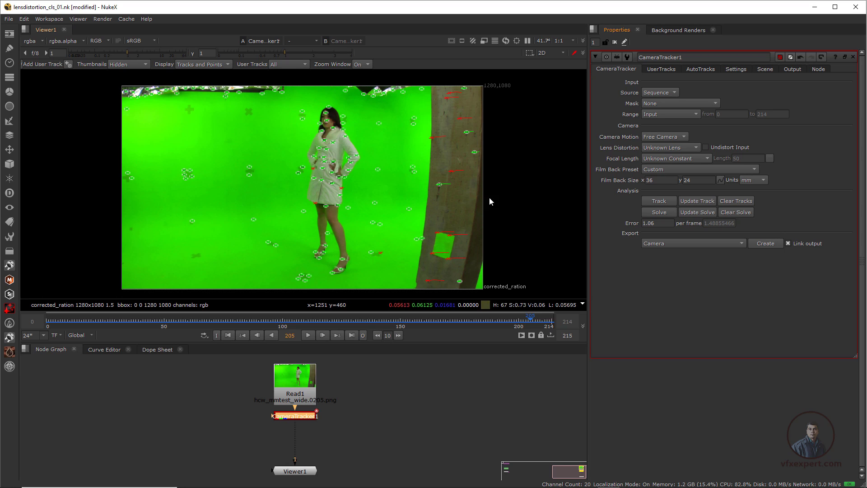
pyautogui.click(706, 147)
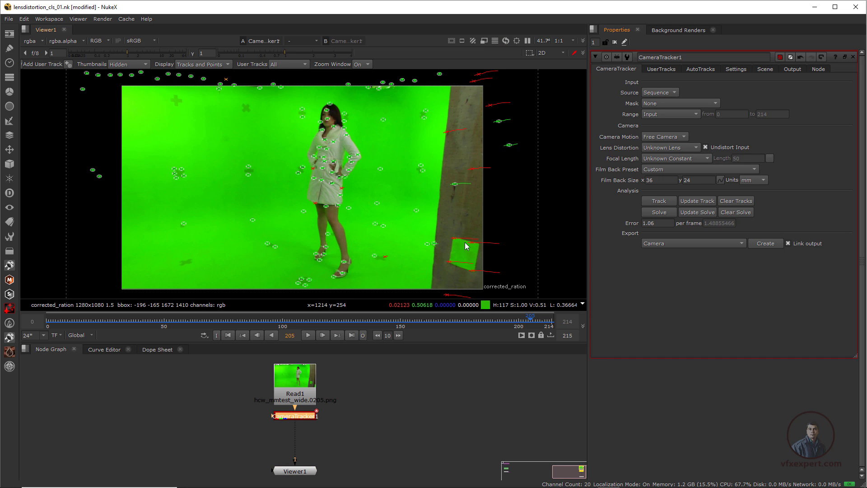
pyautogui.moveTo(471, 325); pyautogui.dragTo(549, 319)
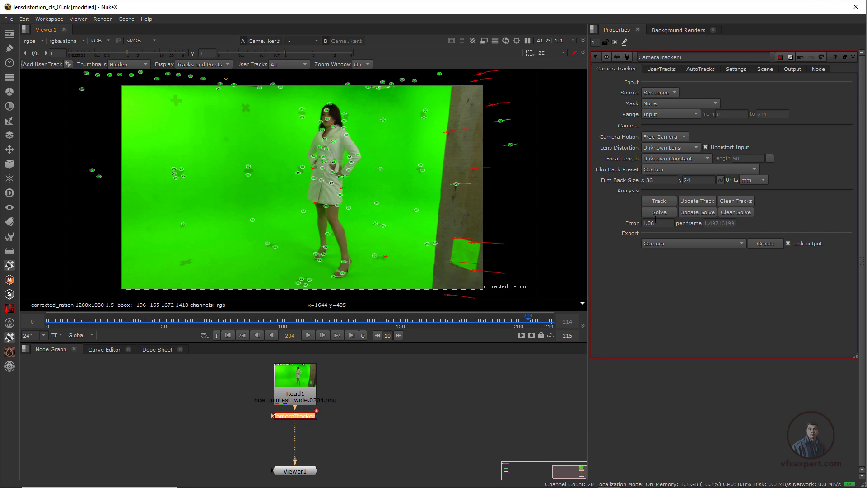
# Step: Set the auto-track thresholds to a Min Length of 10, Max Track Error of 2 and Max Error of 3
pyautogui.click(701, 69)
pyautogui.moveTo(682, 275); pyautogui.dragTo(692, 278)
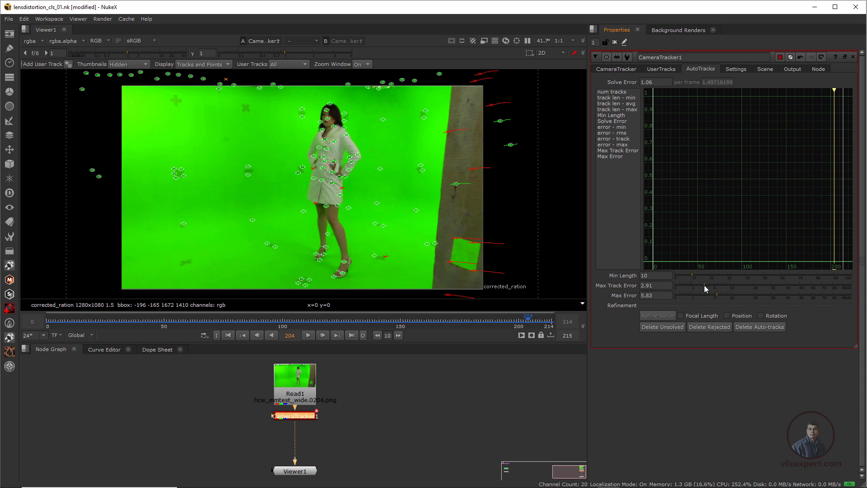
pyautogui.click(655, 286)
pyautogui.write('2')
pyautogui.press('Return')
pyautogui.moveTo(657, 295); pyautogui.dragTo(621, 305)
pyautogui.write('3')
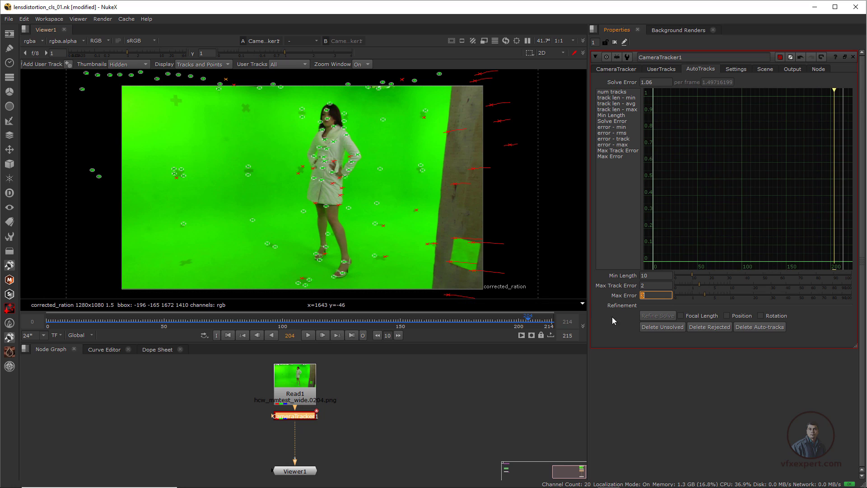
pyautogui.click(670, 337)
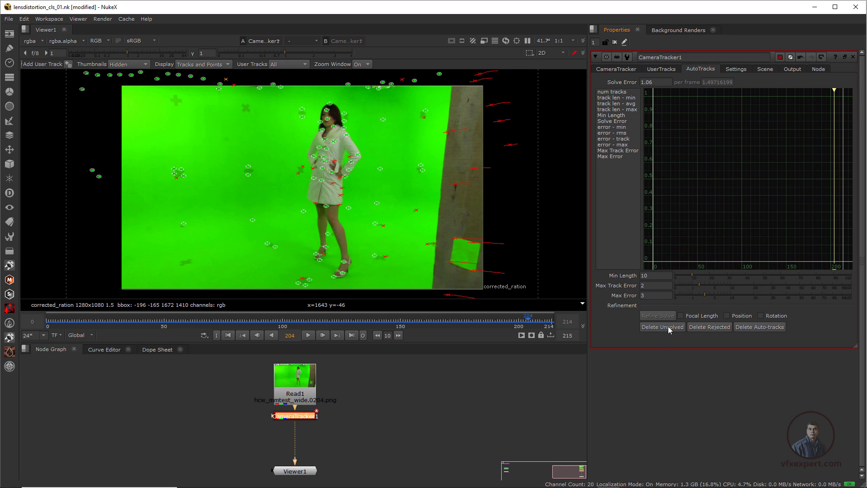
# Step: Permanently delete all unsolved and rejected tracks from the camera tracker
pyautogui.click(661, 326)
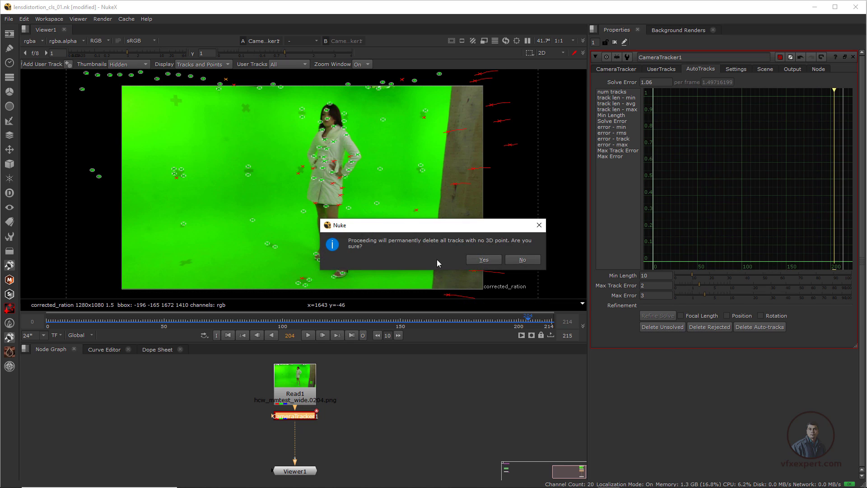
pyautogui.click(480, 260)
pyautogui.click(711, 327)
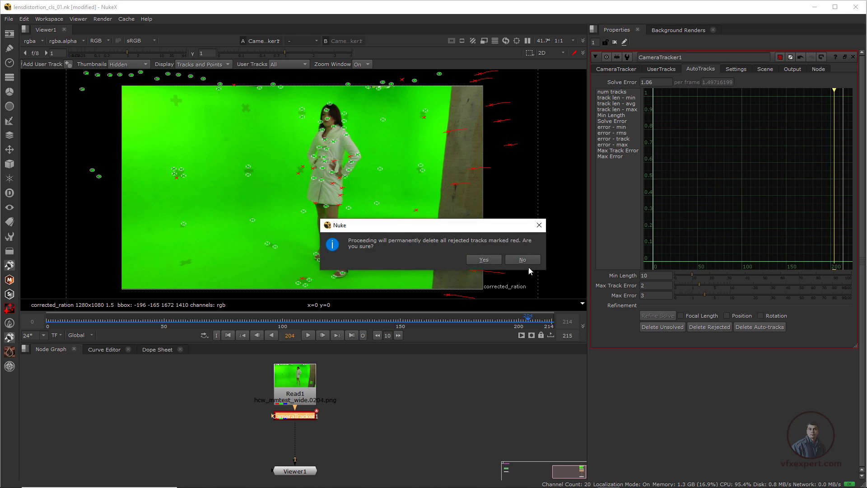
pyautogui.click(484, 260)
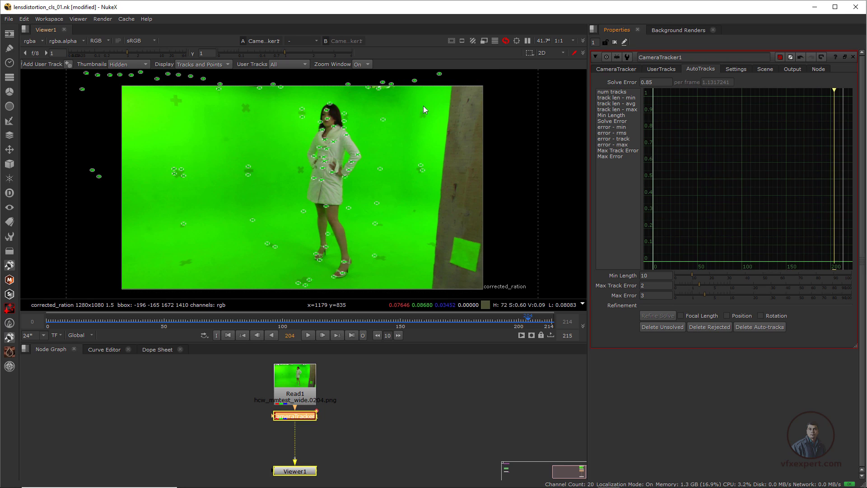
# Step: Solve the camera again with the remaining tracks, replacing the current solve
pyautogui.click(627, 67)
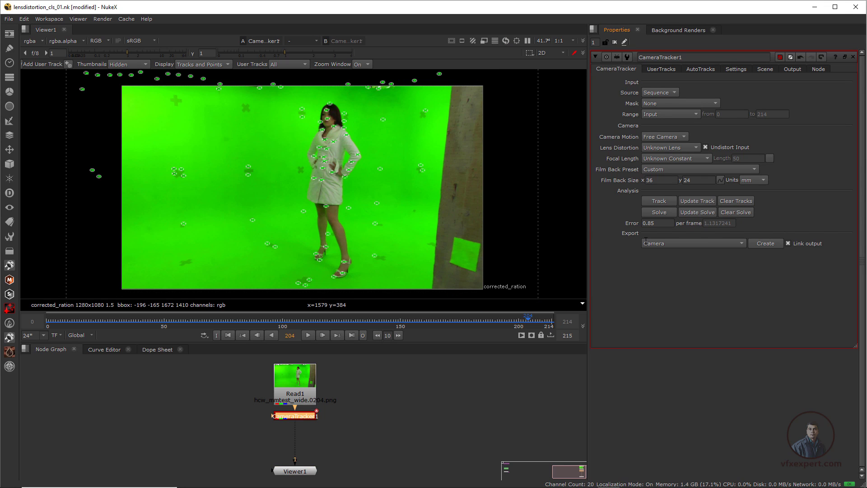
pyautogui.click(662, 211)
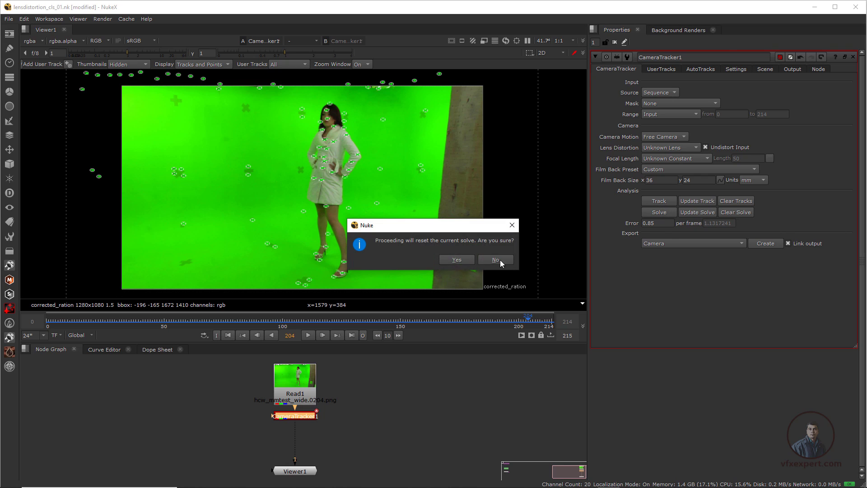
pyautogui.click(457, 260)
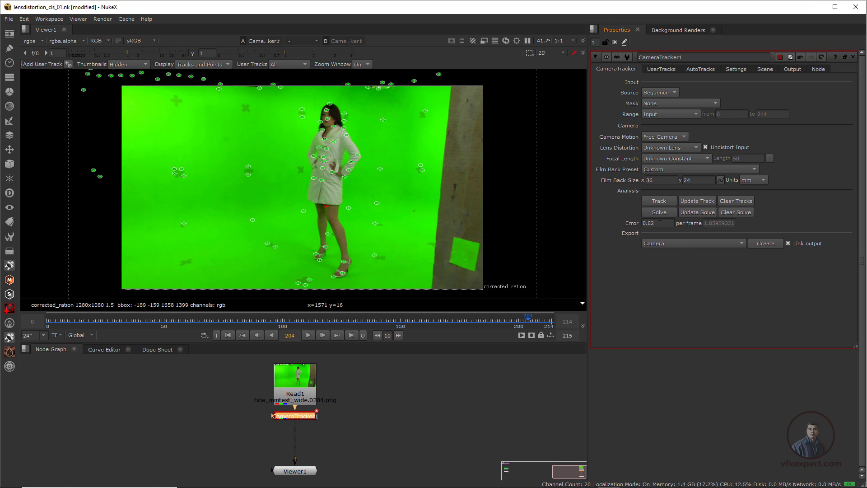
# Step: Turn off Undistort Input on the CameraTracker and save the script
pyautogui.moveTo(660, 223)
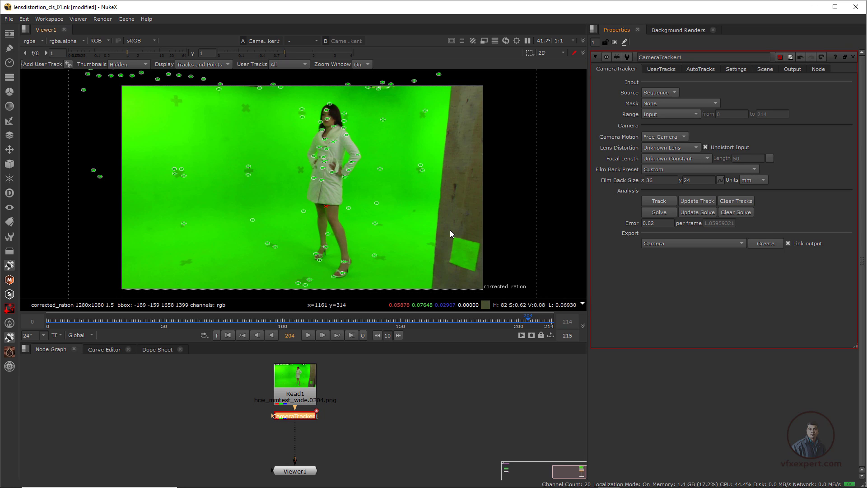
pyautogui.click(706, 147)
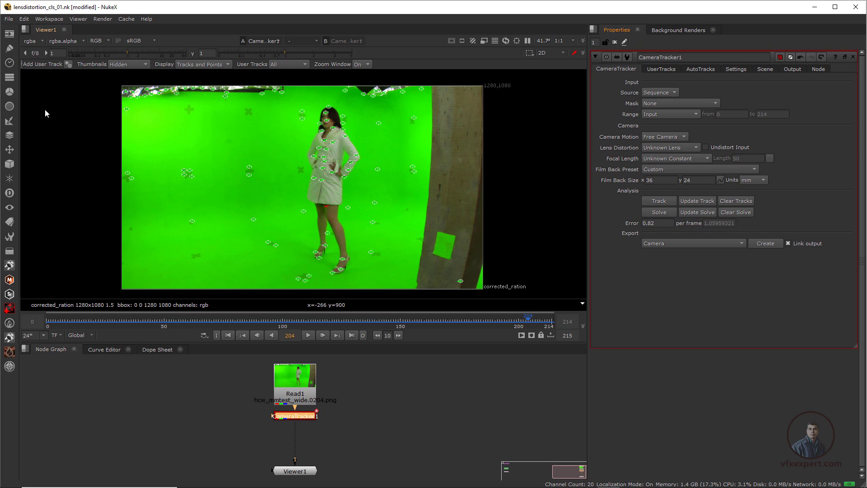
pyautogui.click(9, 19)
pyautogui.click(21, 64)
# Step: Export an Undistortion node from the camera solve and place it to the right of the CameraTracker node
pyautogui.click(735, 244)
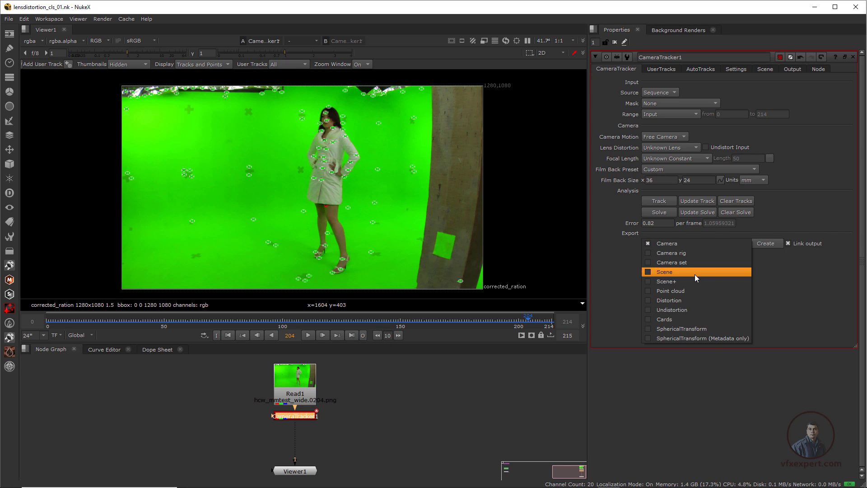
pyautogui.click(672, 311)
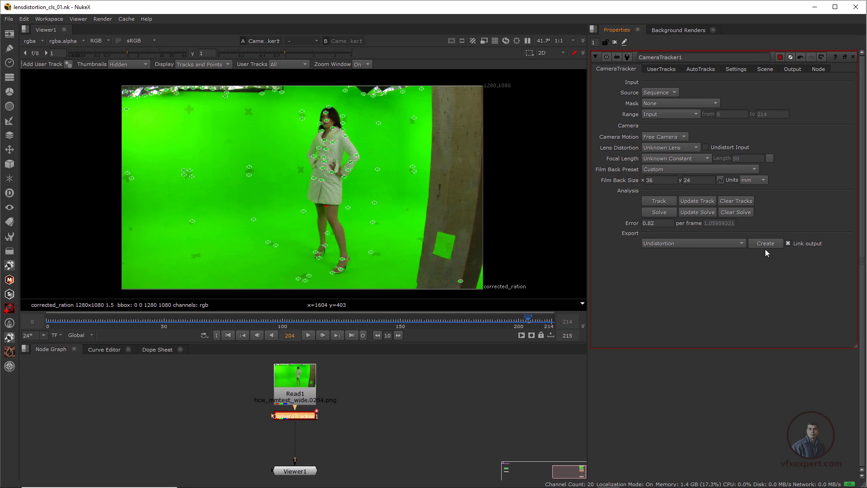
pyautogui.click(767, 244)
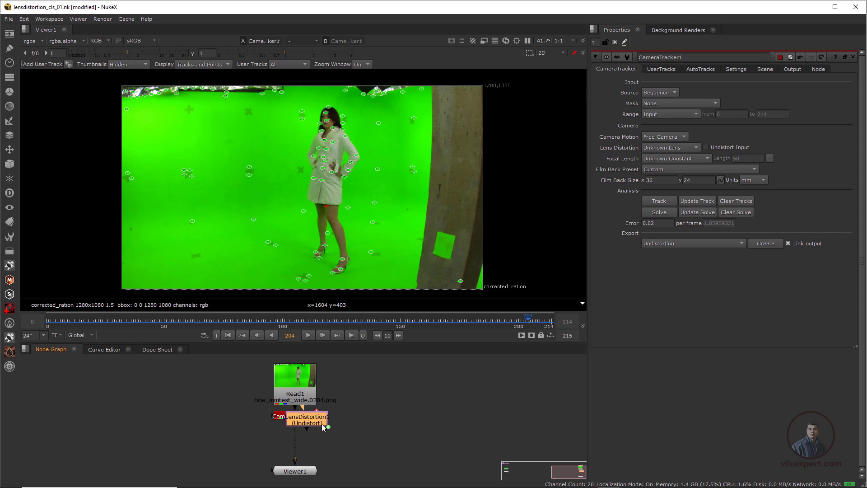
pyautogui.moveTo(309, 422); pyautogui.dragTo(406, 385)
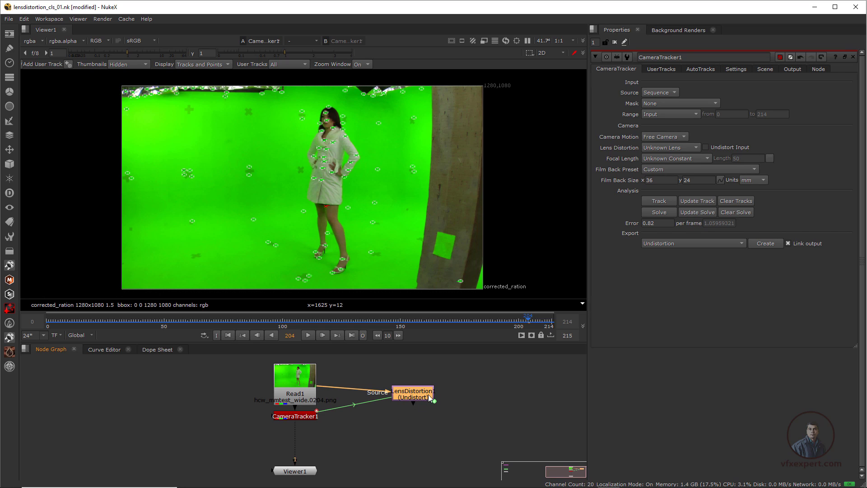
pyautogui.moveTo(417, 394); pyautogui.dragTo(424, 406)
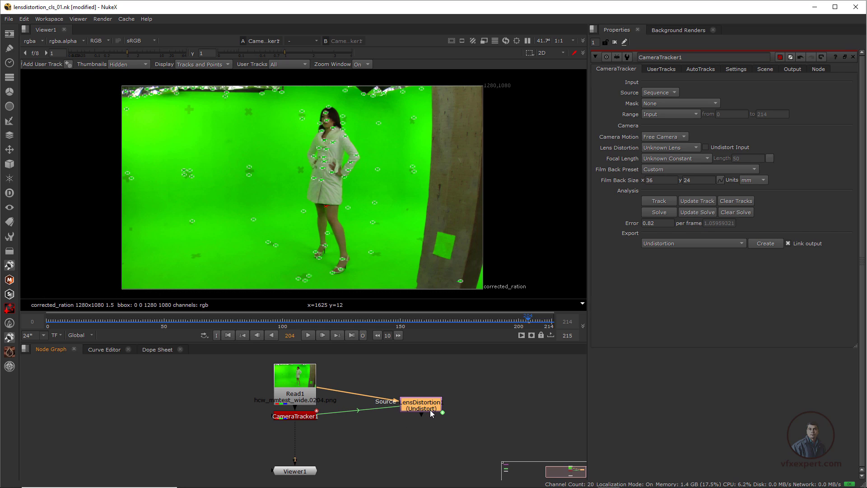
# Step: Close the open node properties and compare the LensDistortion output with the original Read footage in the viewer
pyautogui.press('1')
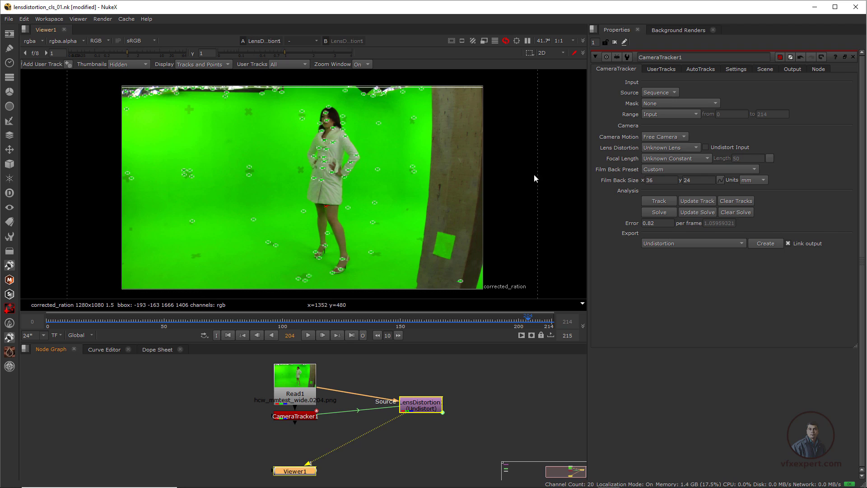
pyautogui.click(614, 42)
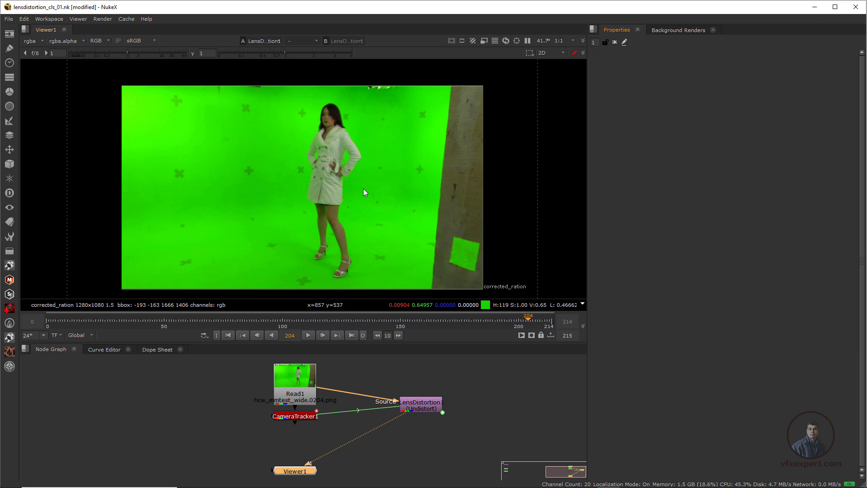
pyautogui.moveTo(294, 418); pyautogui.dragTo(292, 431)
pyautogui.moveTo(298, 388); pyautogui.dragTo(295, 377)
pyautogui.press('1')
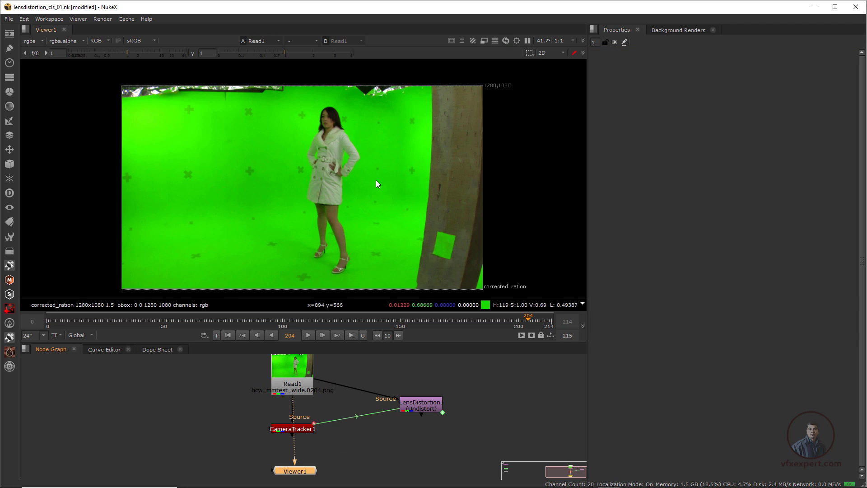
pyautogui.click(432, 405)
pyautogui.press('1')
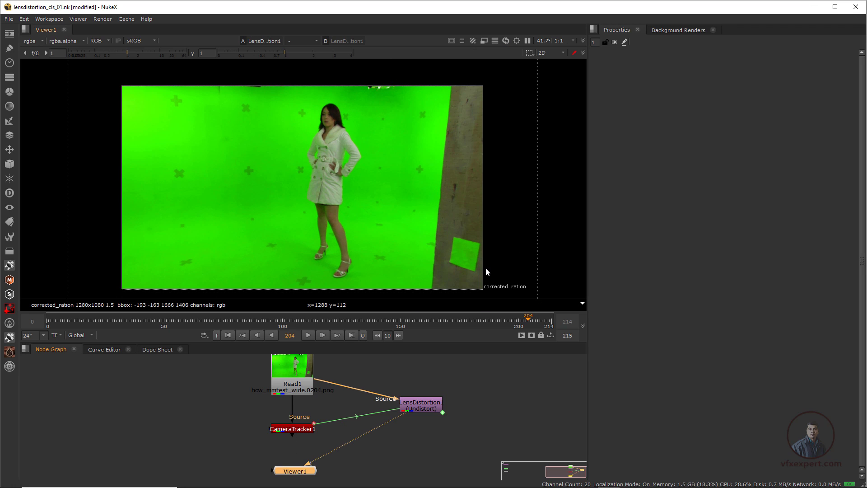
# Step: Place the Viewer node beneath the LensDistortion node and enlarge the node graph area
pyautogui.moveTo(302, 472); pyautogui.dragTo(432, 455)
pyautogui.click(302, 429)
pyautogui.moveTo(302, 429); pyautogui.dragTo(301, 428)
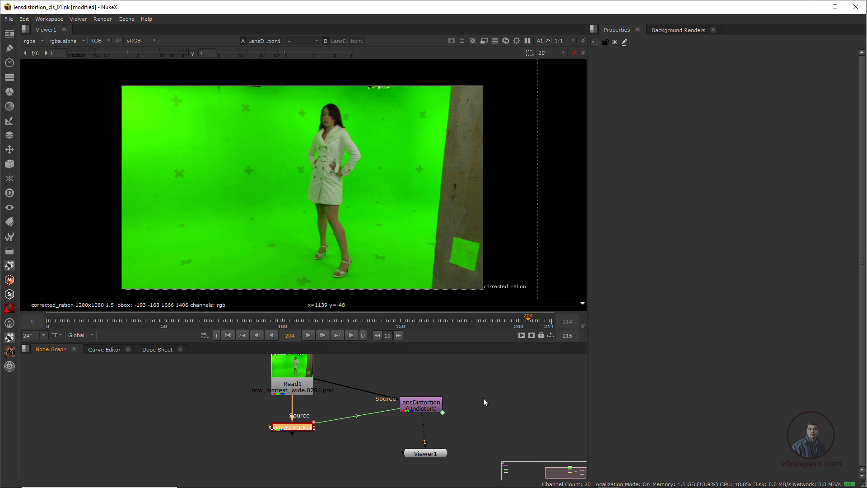
pyautogui.click(431, 405)
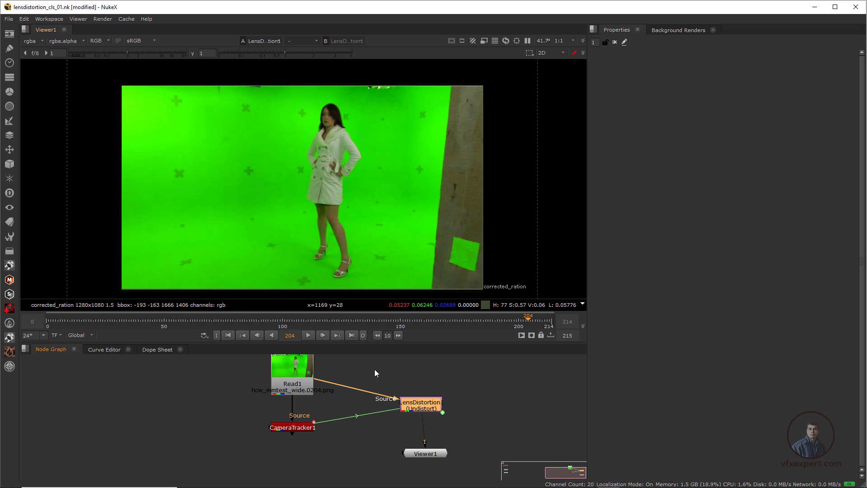
pyautogui.click(423, 456)
pyautogui.moveTo(422, 455); pyautogui.dragTo(421, 468)
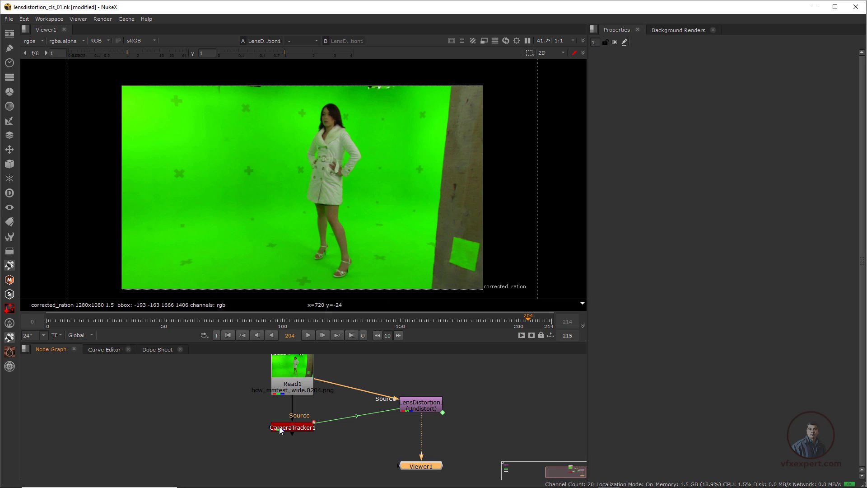
pyautogui.scroll(-1, 342, 427)
pyautogui.moveTo(367, 432); pyautogui.dragTo(396, 426, button='middle')
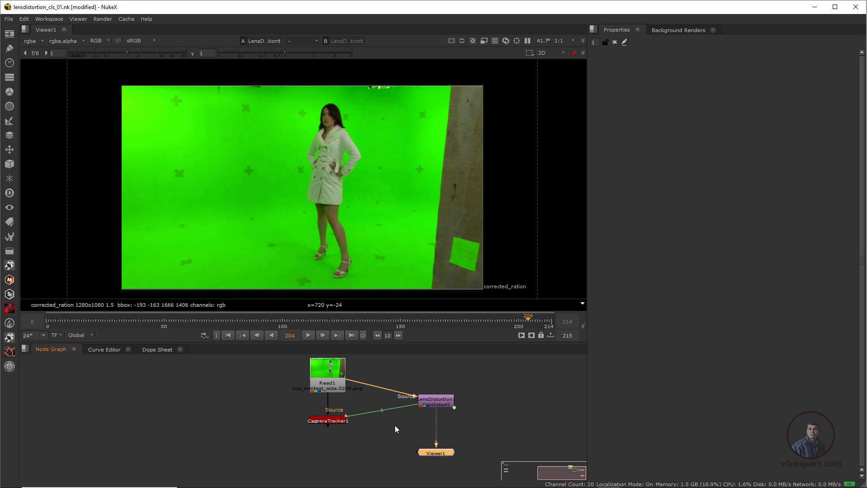
pyautogui.moveTo(387, 343); pyautogui.dragTo(387, 304)
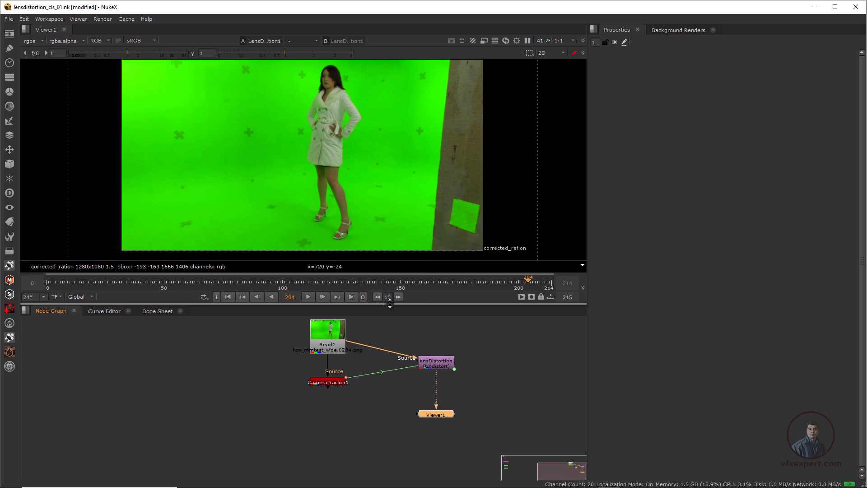
pyautogui.press('-')
# Step: Connect the viewer to the CameraTracker and place the Viewer node beneath it
pyautogui.click(335, 382)
pyautogui.press('1')
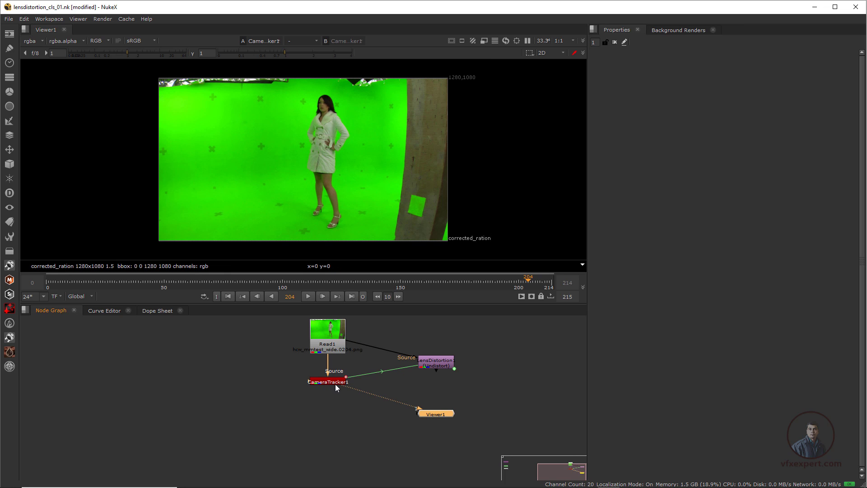
pyautogui.moveTo(335, 420); pyautogui.dragTo(326, 424)
# Step: Export a Scene from the CameraTracker and spread its point cloud and camera nodes to either side of the Viewer node
pyautogui.click(338, 382)
pyautogui.doubleClick(338, 382)
pyautogui.click(682, 245)
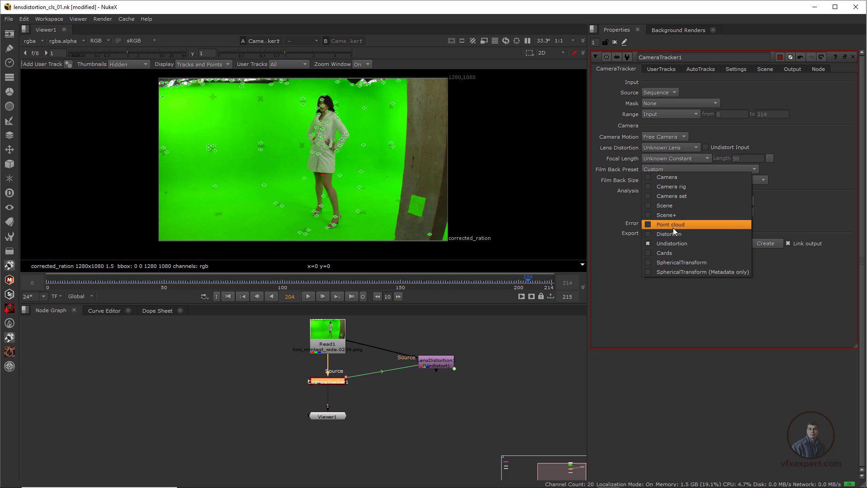
pyautogui.click(670, 205)
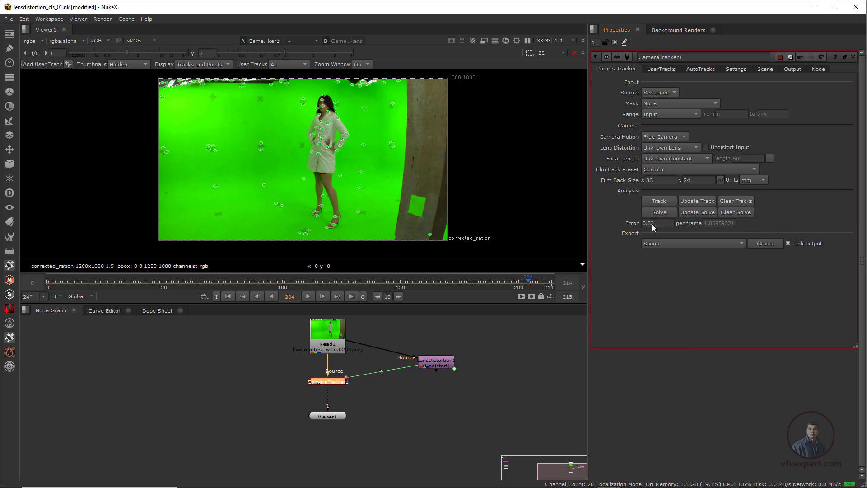
pyautogui.click(770, 244)
pyautogui.moveTo(325, 424); pyautogui.dragTo(245, 425)
pyautogui.click(387, 420)
pyautogui.moveTo(386, 420); pyautogui.dragTo(407, 421)
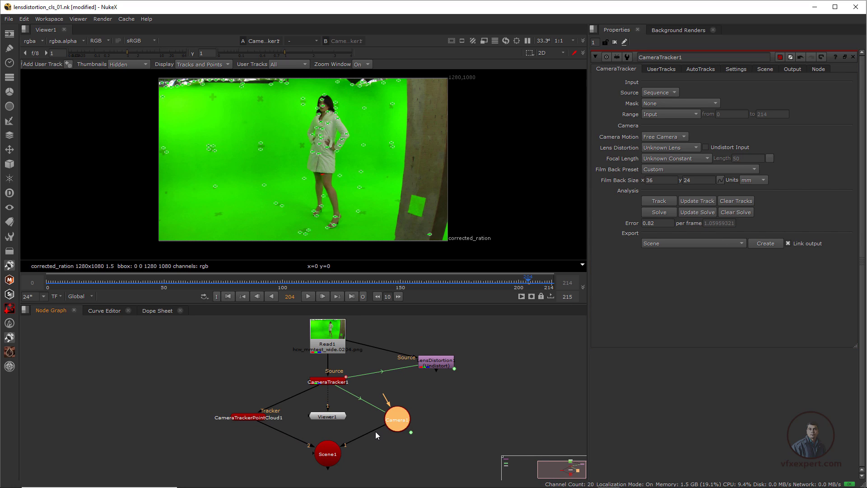
# Step: View the Scene node in 3D and examine how the point cloud and camera sit relative to the grid
pyautogui.moveTo(375, 432); pyautogui.dragTo(386, 412, button='middle')
pyautogui.click(343, 437)
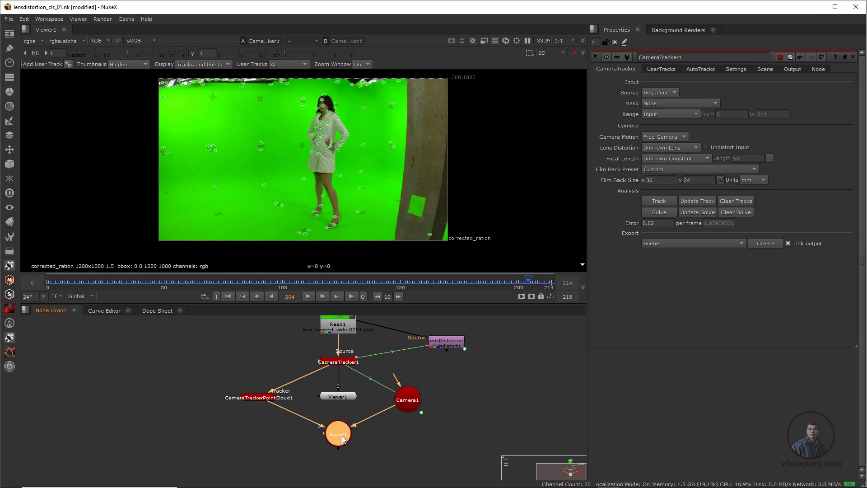
pyautogui.press('1')
pyautogui.scroll(3, 322, 150)
pyautogui.keyDown('ctrl'); pyautogui.moveTo(277, 175); pyautogui.dragTo(329, 126); pyautogui.keyUp('ctrl')
pyautogui.keyDown('ctrl'); pyautogui.moveTo(334, 180); pyautogui.dragTo(463, 179); pyautogui.keyUp('ctrl')
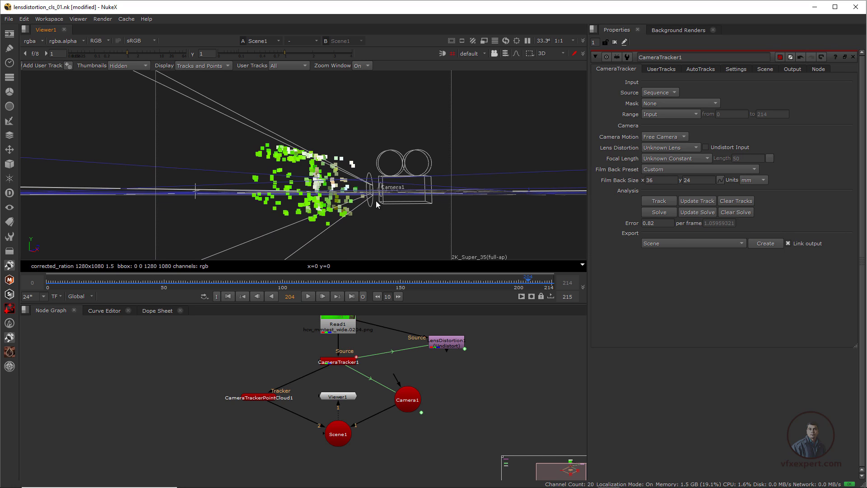
pyautogui.keyDown('ctrl'); pyautogui.moveTo(390, 215); pyautogui.dragTo(390, 216); pyautogui.keyUp('ctrl')
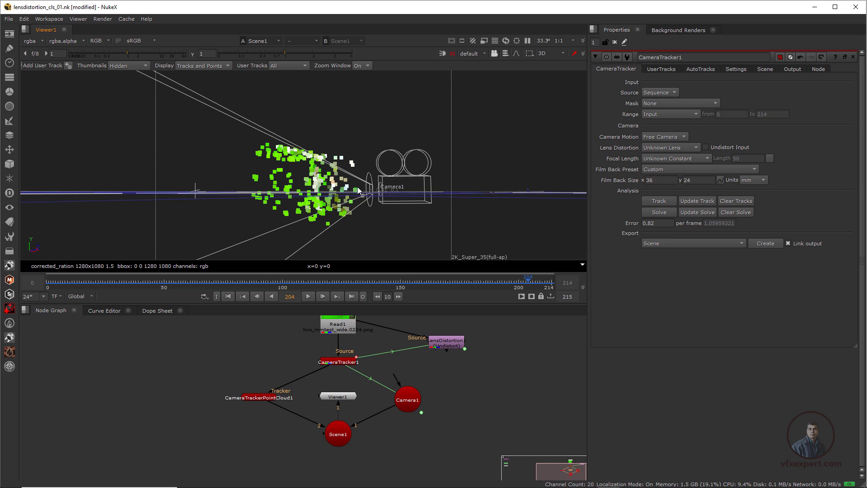
pyautogui.keyDown('ctrl'); pyautogui.moveTo(416, 232); pyautogui.dragTo(412, 245); pyautogui.keyUp('ctrl')
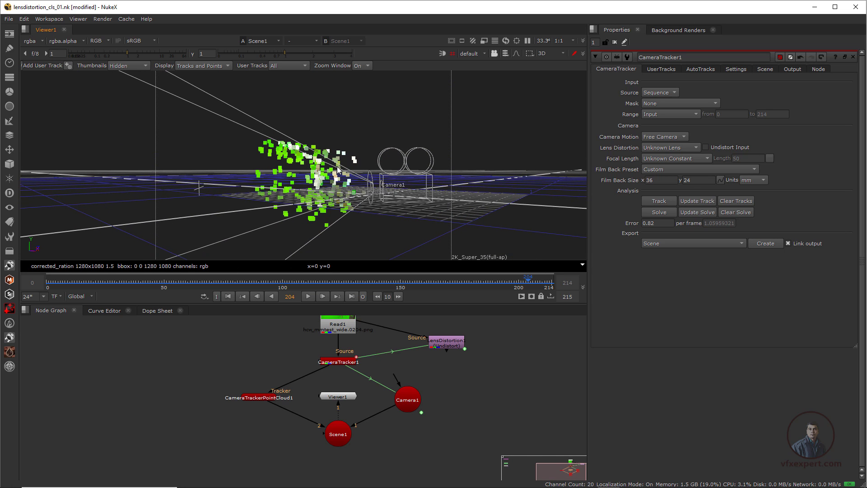
# Step: Return the viewer to the CameraTracker and, at frame 53, set the ground plane to the floor tracks around the woman's feet
pyautogui.click(342, 365)
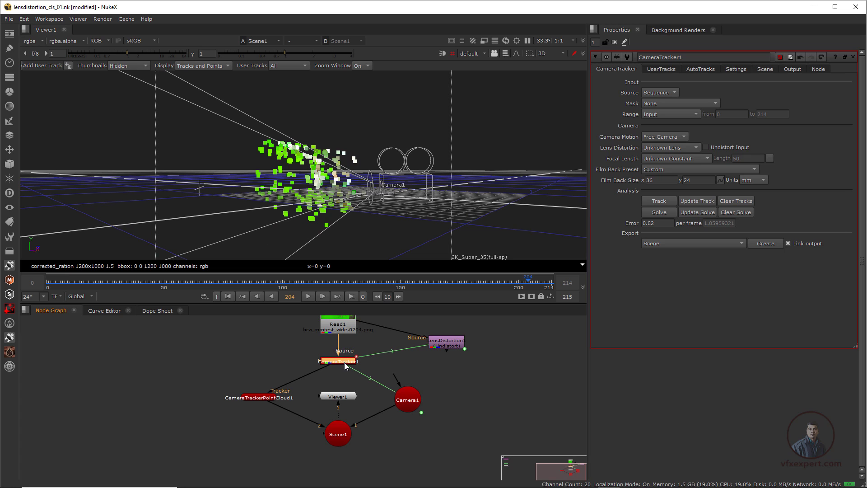
pyautogui.press('1')
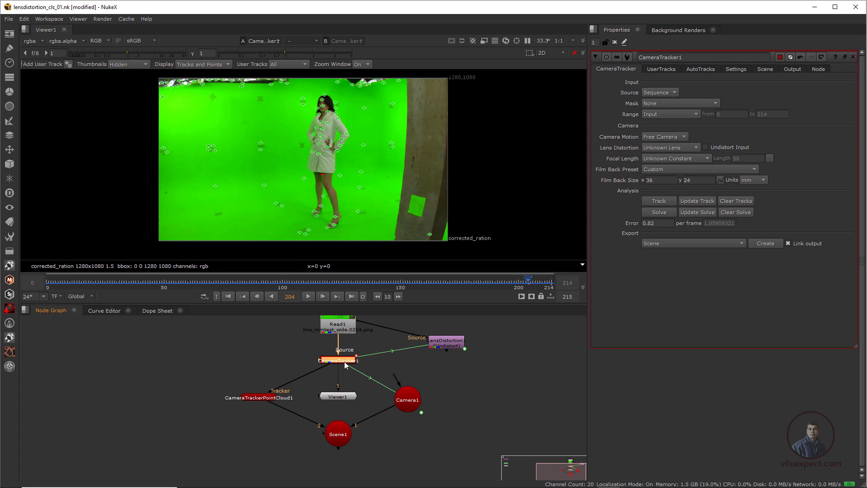
pyautogui.scroll(4, 304, 213)
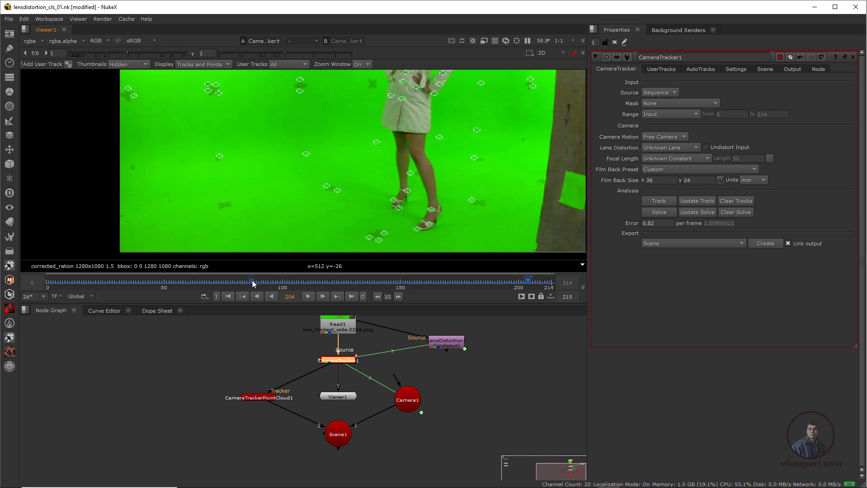
pyautogui.click(232, 283)
pyautogui.moveTo(231, 283); pyautogui.dragTo(173, 284)
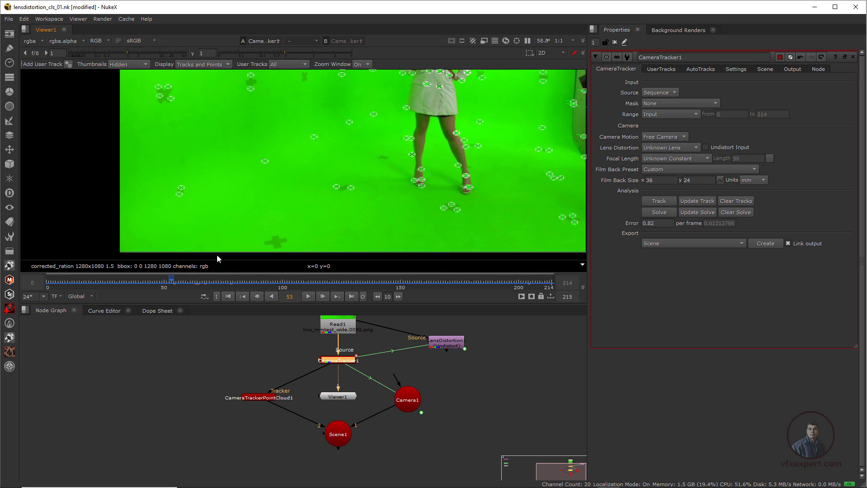
pyautogui.scroll(2, 421, 190)
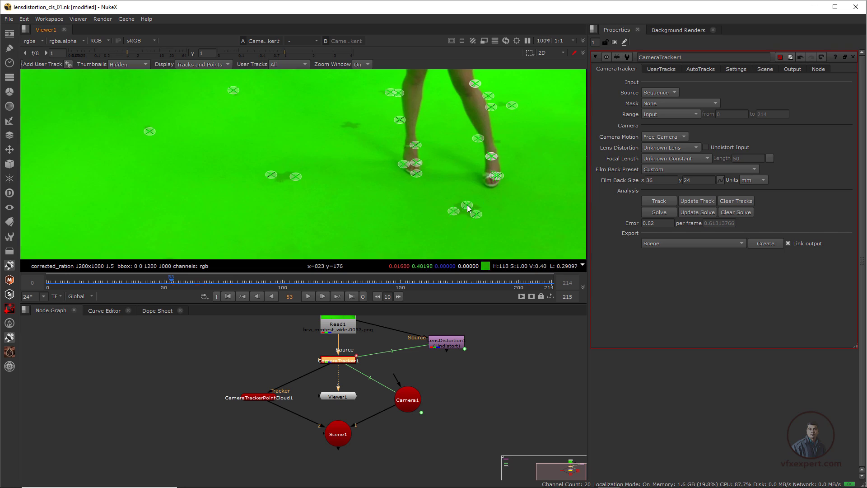
pyautogui.moveTo(305, 165); pyautogui.dragTo(364, 201)
pyautogui.keyDown('shift'); pyautogui.moveTo(434, 199); pyautogui.dragTo(468, 223); pyautogui.keyUp('shift')
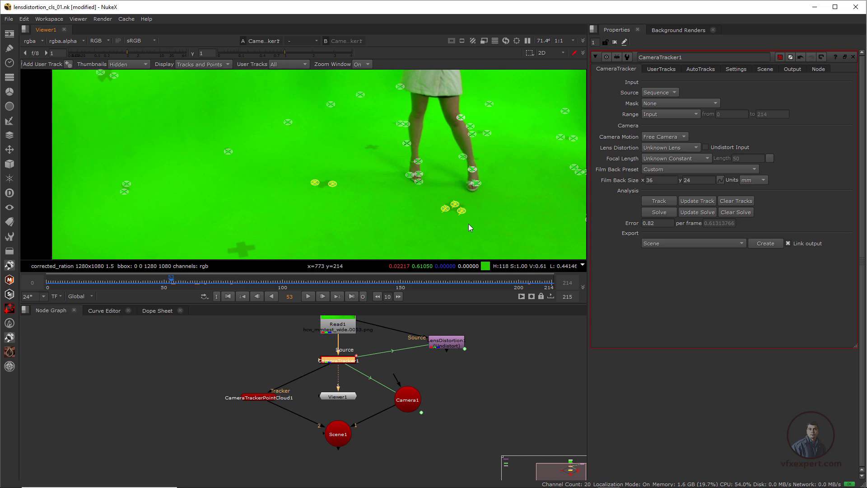
pyautogui.rightClick(419, 182)
pyautogui.moveTo(433, 224)
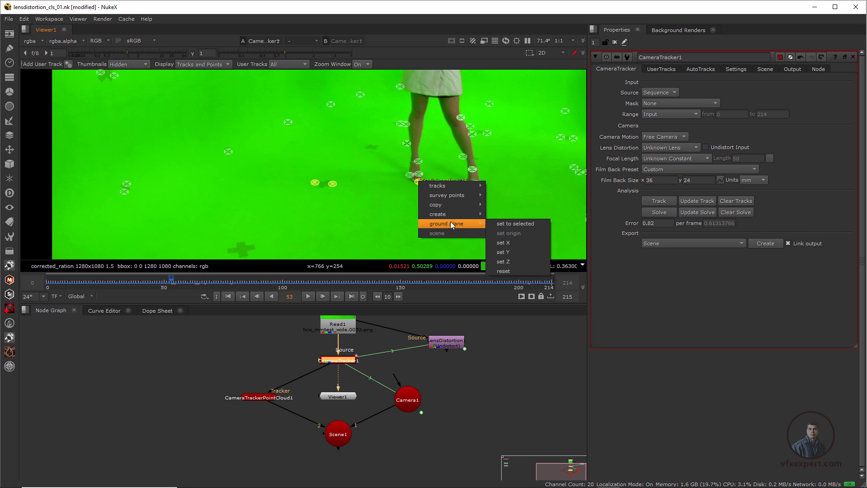
pyautogui.click(514, 223)
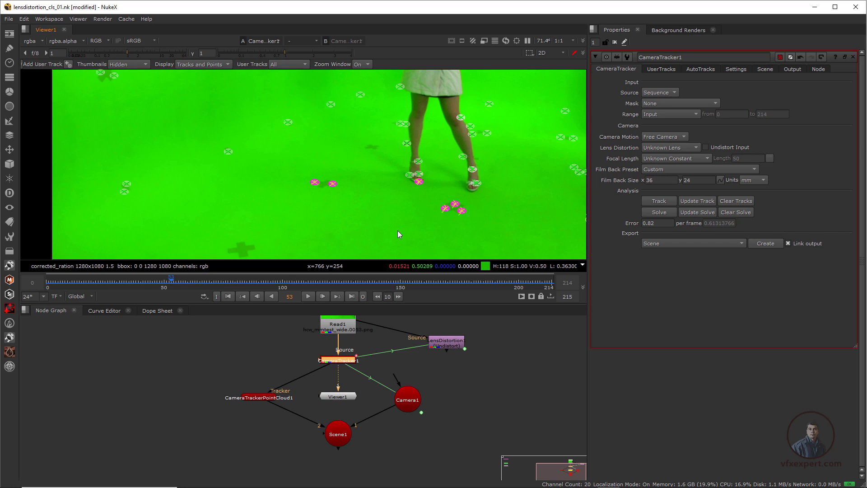
# Step: View the Scene node in 3D again to check the point cloud's alignment with the ground grid
pyautogui.click(348, 434)
pyautogui.press('1')
pyautogui.keyDown('ctrl'); pyautogui.moveTo(387, 210); pyautogui.dragTo(479, 146); pyautogui.keyUp('ctrl')
# Step: Return the viewer to the CameraTracker and set the ground plane origin at the selected track beside the woman's foot
pyautogui.click(343, 362)
pyautogui.press('1')
pyautogui.scroll(-2, 422, 210)
pyautogui.moveTo(422, 198)
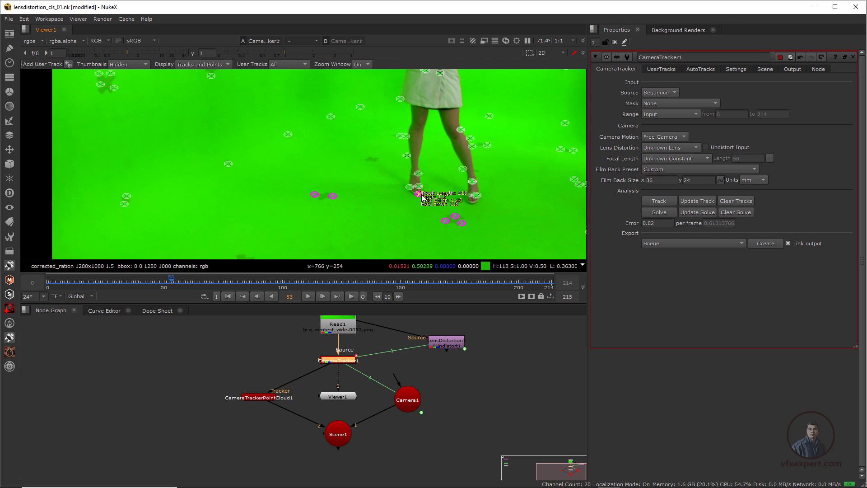
pyautogui.rightClick(417, 195)
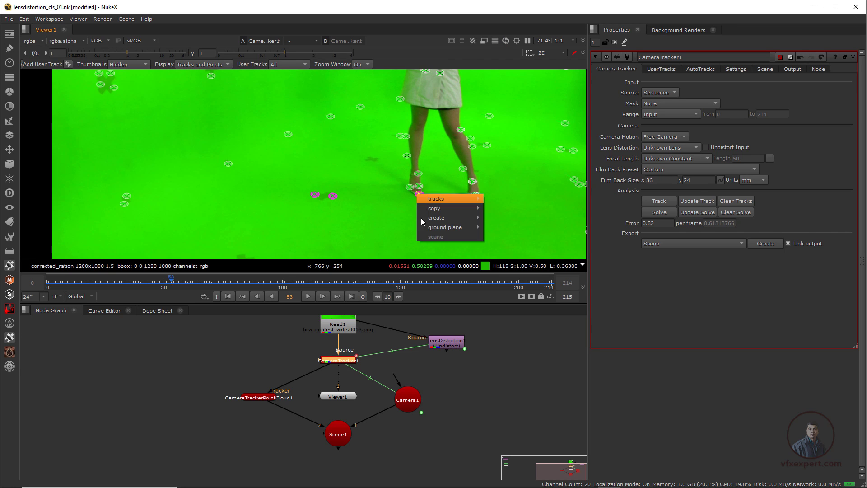
pyautogui.moveTo(434, 226)
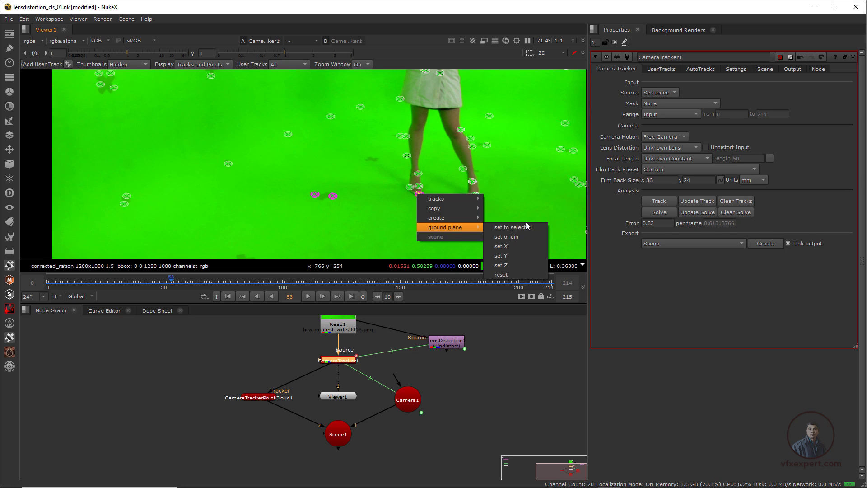
pyautogui.click(516, 237)
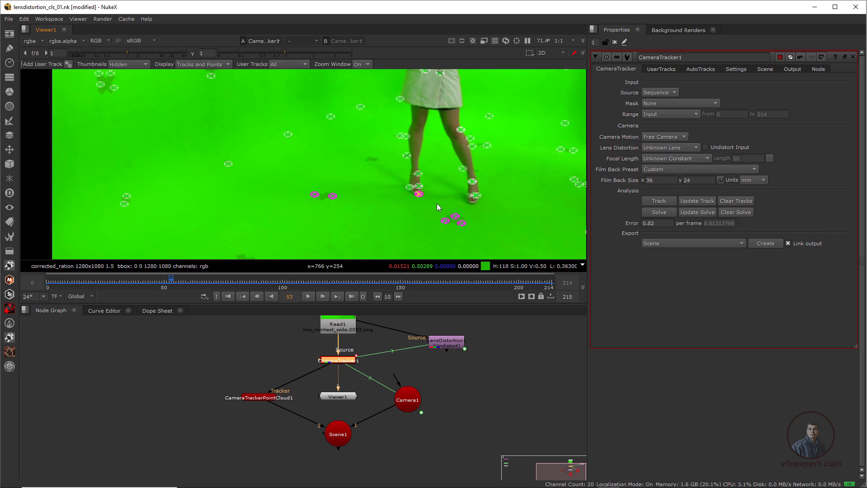
# Step: View the Scene node in 3D and examine where the point cloud and camera sit relative to the grid origin
pyautogui.click(336, 435)
pyautogui.press('1')
pyautogui.scroll(1, 343, 172)
pyautogui.scroll(-1, 339, 190)
pyautogui.scroll(3, 338, 192)
pyautogui.keyDown('alt'); pyautogui.moveTo(338, 192); pyautogui.dragTo(345, 156); pyautogui.keyUp('alt')
pyautogui.scroll(1, 363, 197)
pyautogui.keyDown('ctrl'); pyautogui.moveTo(253, 183); pyautogui.dragTo(363, 171); pyautogui.keyUp('ctrl')
pyautogui.scroll(-1, 337, 416)
# Step: Move the Viewer node well below the Scene node and add a ScanlineRender node between them
pyautogui.moveTo(336, 416); pyautogui.dragTo(341, 399, button='middle')
pyautogui.moveTo(345, 378); pyautogui.dragTo(344, 458)
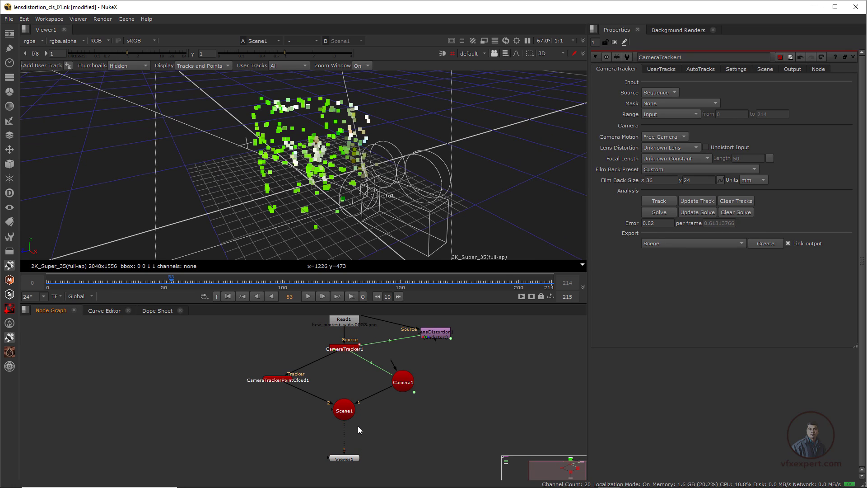
pyautogui.press('Tab')
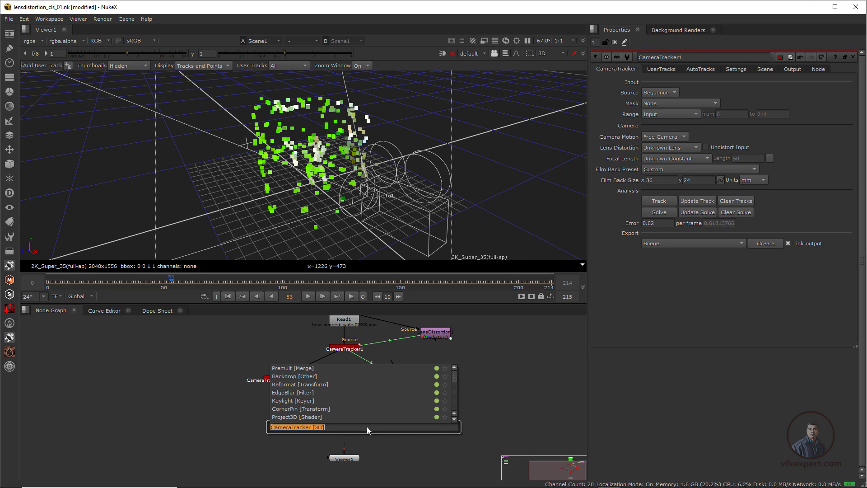
pyautogui.write('scan')
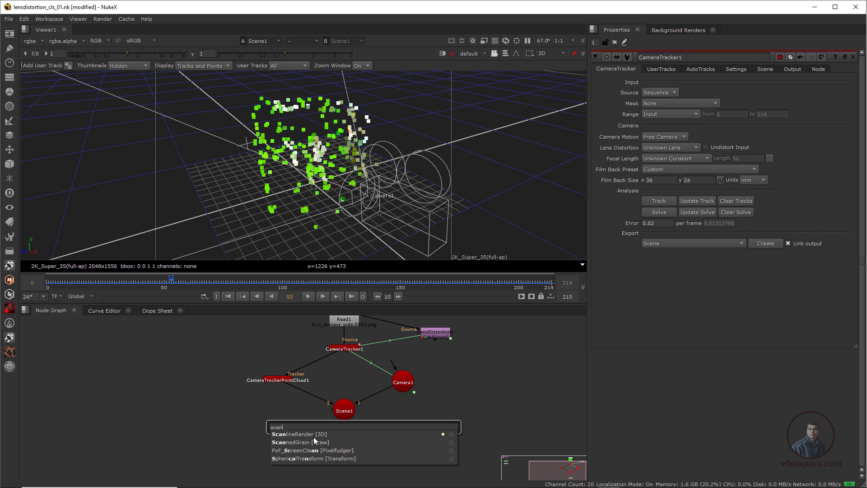
pyautogui.press('Return')
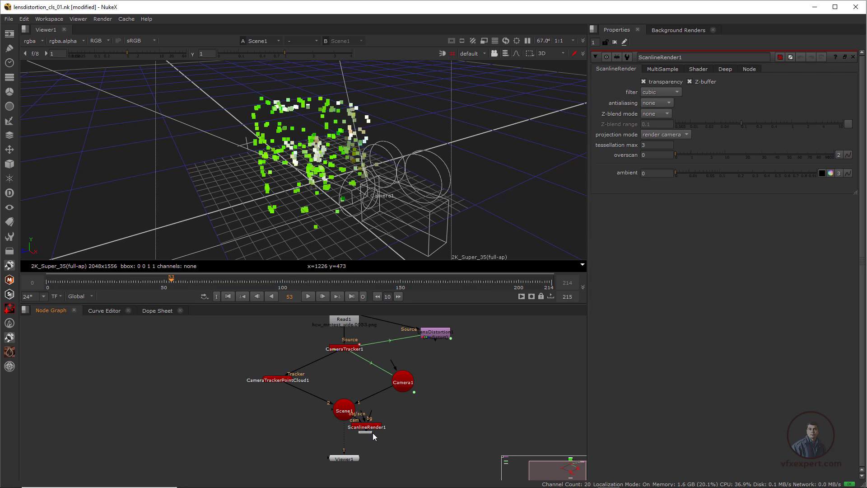
# Step: Connect ScanlineRender1's obj/scn input to Scene1, its cam input to Camera1 and its bg input to the LensDistortion node
pyautogui.scroll(4, 380, 430)
pyautogui.moveTo(384, 422); pyautogui.dragTo(446, 352)
pyautogui.moveTo(374, 415); pyautogui.dragTo(314, 408)
pyautogui.moveTo(394, 439); pyautogui.dragTo(399, 442)
pyautogui.moveTo(398, 409); pyautogui.dragTo(469, 401)
pyautogui.scroll(-4, 456, 397)
pyautogui.moveTo(460, 352); pyautogui.dragTo(417, 389, button='middle')
pyautogui.scroll(2, 417, 389)
pyautogui.moveTo(437, 350); pyautogui.dragTo(431, 379)
pyautogui.moveTo(404, 410); pyautogui.dragTo(373, 390, button='middle')
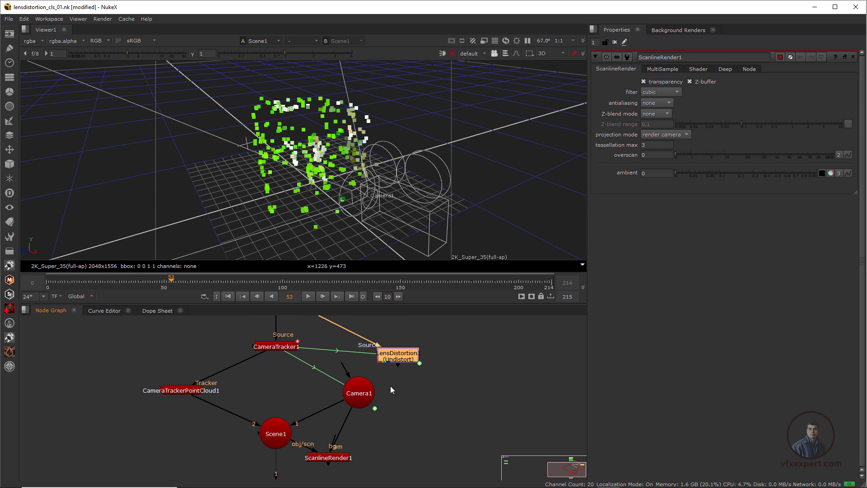
pyautogui.moveTo(339, 445); pyautogui.dragTo(377, 458)
pyautogui.moveTo(385, 428); pyautogui.dragTo(375, 438, button='middle')
pyautogui.moveTo(355, 473); pyautogui.dragTo(360, 475)
# Step: View ScanlineRender1 in 2D and scrub to frames 201, 44 and 0 to check how the points stick to the footage
pyautogui.press('1')
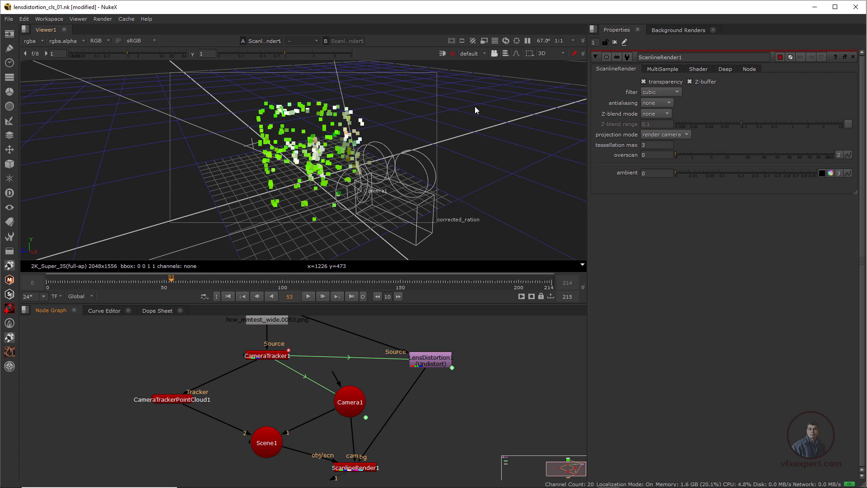
pyautogui.press('Tab')
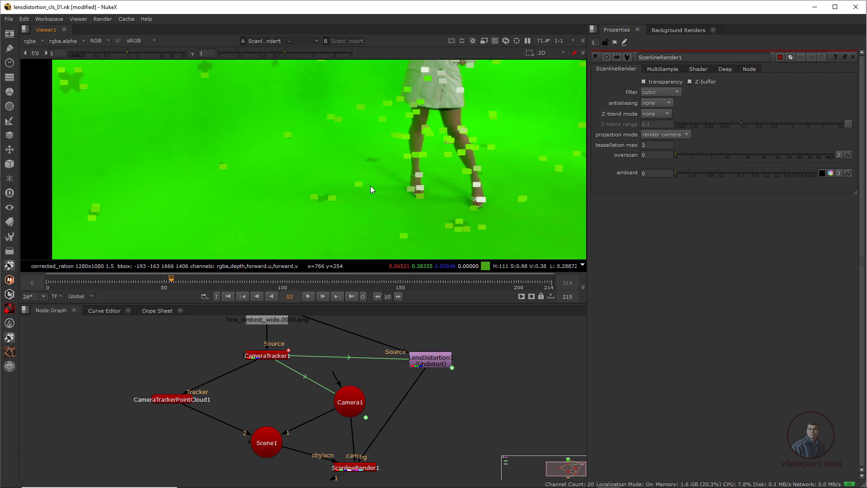
pyautogui.moveTo(411, 282); pyautogui.dragTo(521, 282)
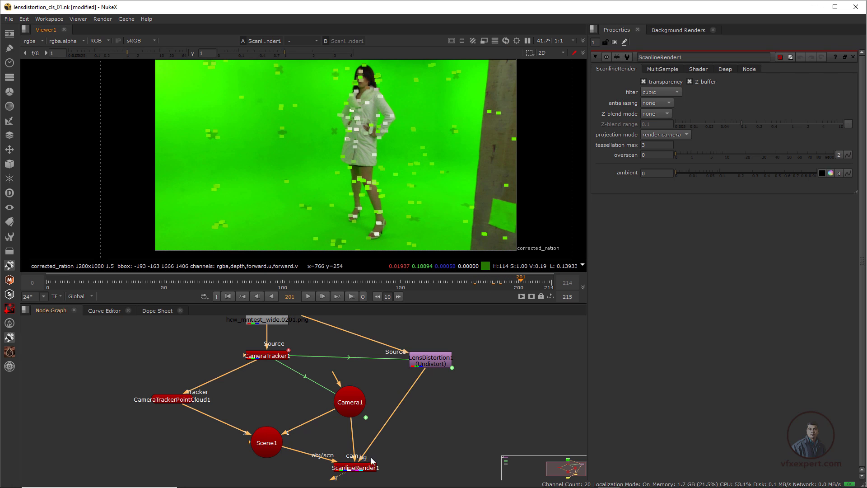
pyautogui.scroll(-3, 361, 200)
pyautogui.scroll(3, 376, 202)
pyautogui.moveTo(310, 288); pyautogui.dragTo(150, 282)
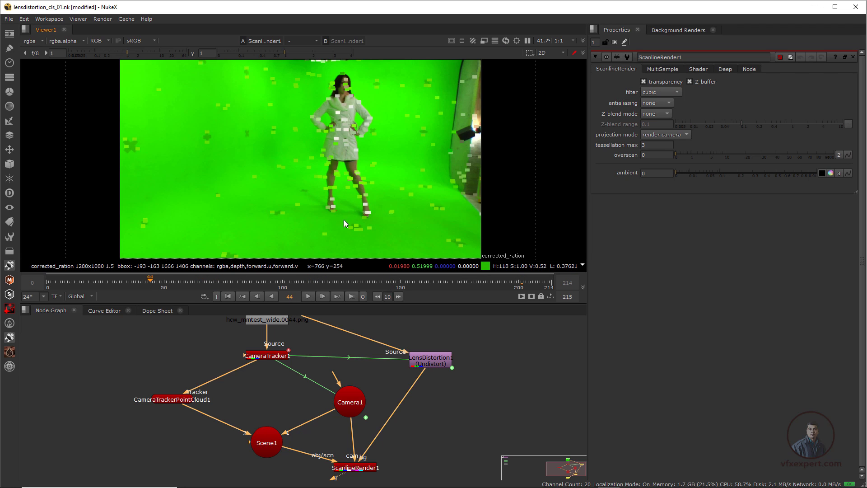
pyautogui.scroll(-3, 297, 192)
pyautogui.click(228, 297)
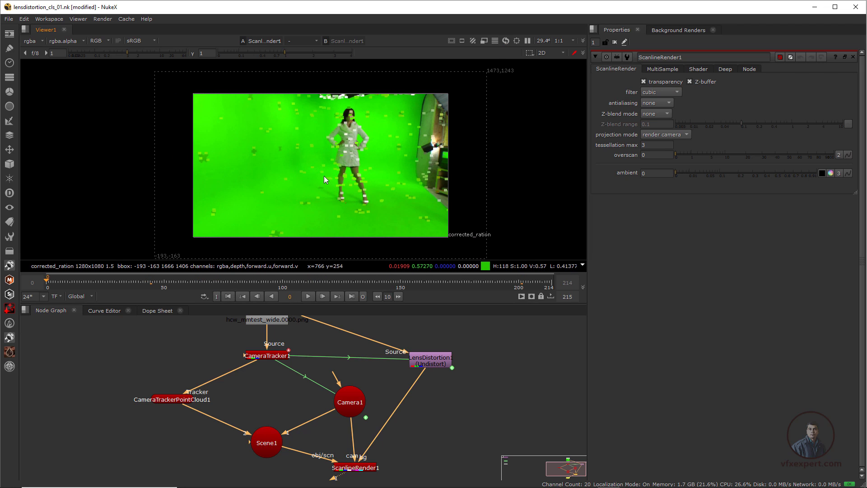
pyautogui.scroll(2, 279, 224)
pyautogui.scroll(-1, 280, 224)
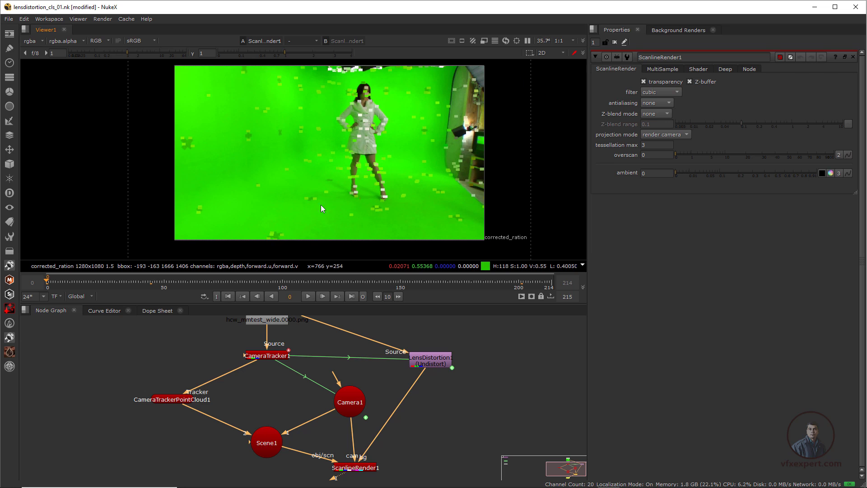
# Step: Switch the viewer back to the 3D scene and add a Card geometry node
pyautogui.moveTo(326, 385); pyautogui.dragTo(320, 375, button='middle')
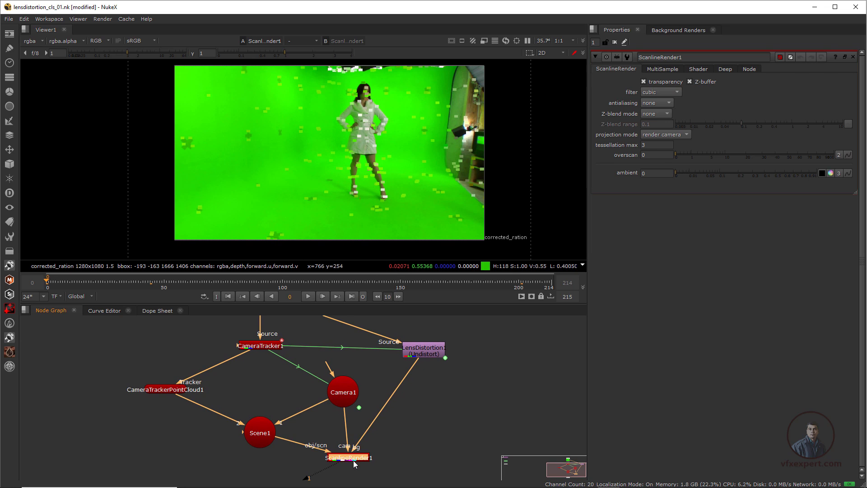
pyautogui.click(354, 458)
pyautogui.press('Tab')
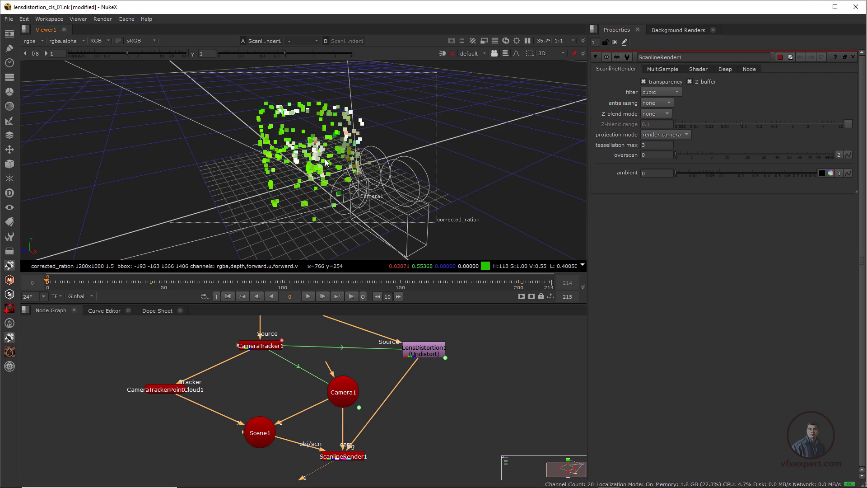
pyautogui.keyDown('ctrl'); pyautogui.moveTo(312, 165); pyautogui.dragTo(285, 206); pyautogui.keyUp('ctrl')
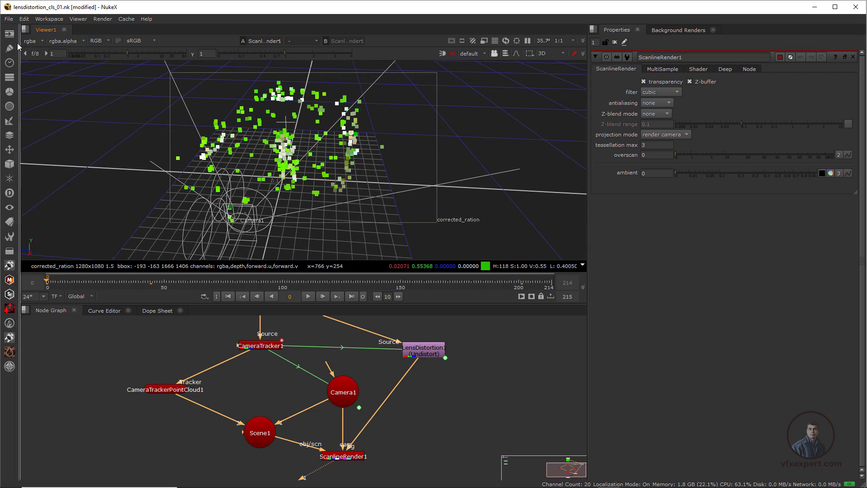
pyautogui.click(8, 172)
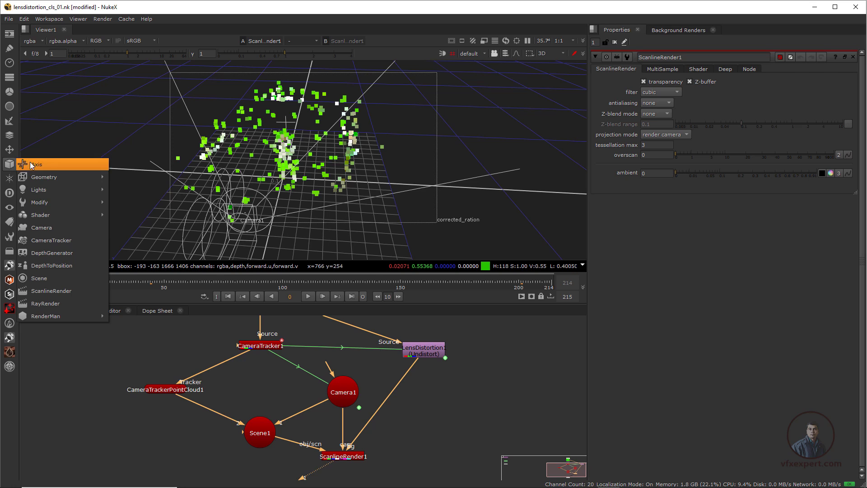
pyautogui.moveTo(56, 174)
pyautogui.click(123, 178)
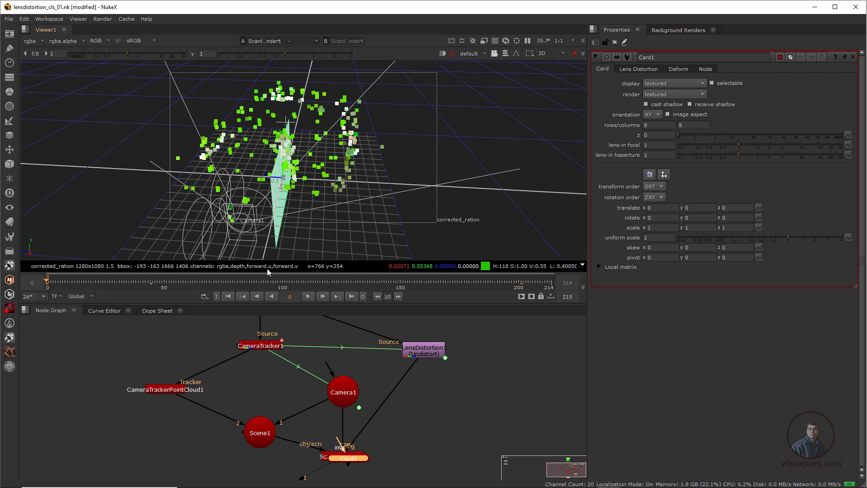
# Step: Add an unconnected CheckerBoard node beside the tracking nodes and shift the CameraTrackerPointCloud node to make room
pyautogui.click(161, 349)
pyautogui.click(9, 34)
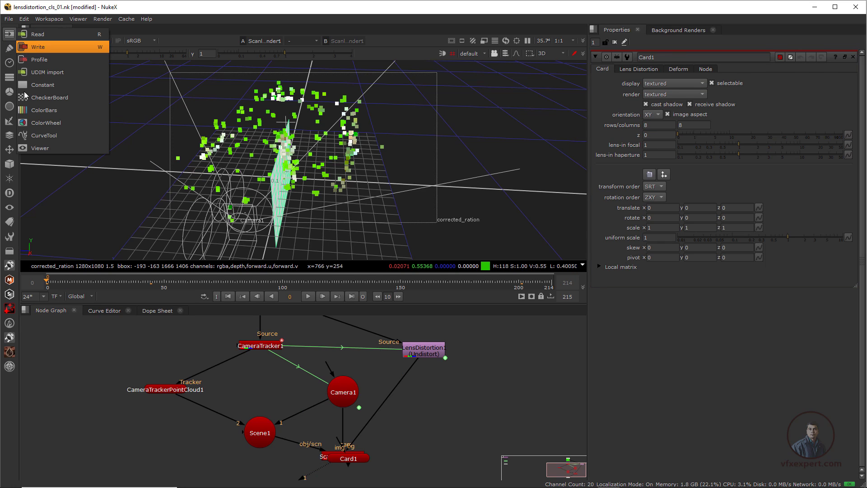
pyautogui.click(48, 97)
pyautogui.moveTo(169, 362); pyautogui.dragTo(155, 453)
pyautogui.moveTo(172, 392); pyautogui.dragTo(240, 382)
pyautogui.scroll(-2, 316, 384)
pyautogui.moveTo(278, 377); pyautogui.dragTo(298, 397, button='middle')
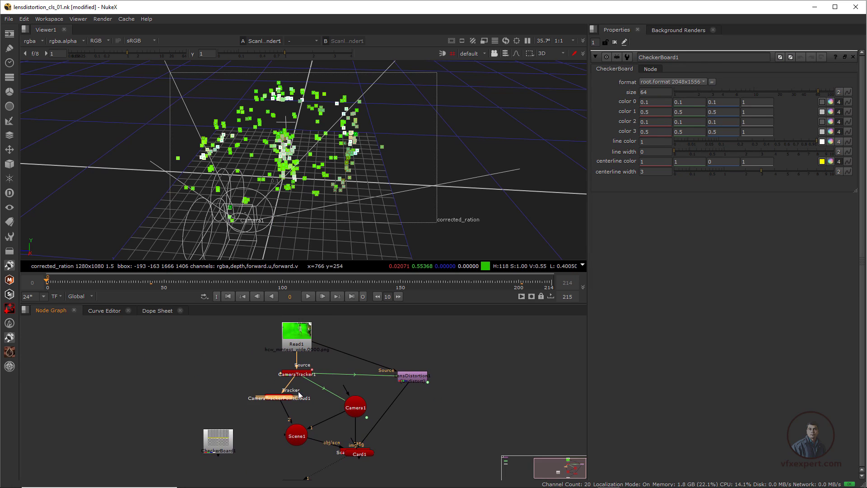
pyautogui.scroll(2, 321, 408)
# Step: Move Card1 below the CheckerBoard, feed the CheckerBoard into its img input and connect the Card to Scene1
pyautogui.moveTo(381, 457); pyautogui.dragTo(190, 396)
pyautogui.moveTo(182, 437); pyautogui.dragTo(203, 433)
pyautogui.moveTo(190, 397); pyautogui.dragTo(198, 436)
pyautogui.moveTo(203, 432)
pyautogui.mouseDown()
pyautogui.moveTo(188, 402)
pyautogui.moveTo(198, 387)
pyautogui.moveTo(209, 427)
pyautogui.mouseUp()
pyautogui.moveTo(266, 419); pyautogui.dragTo(263, 409, button='middle')
pyautogui.moveTo(196, 426); pyautogui.dragTo(299, 425)
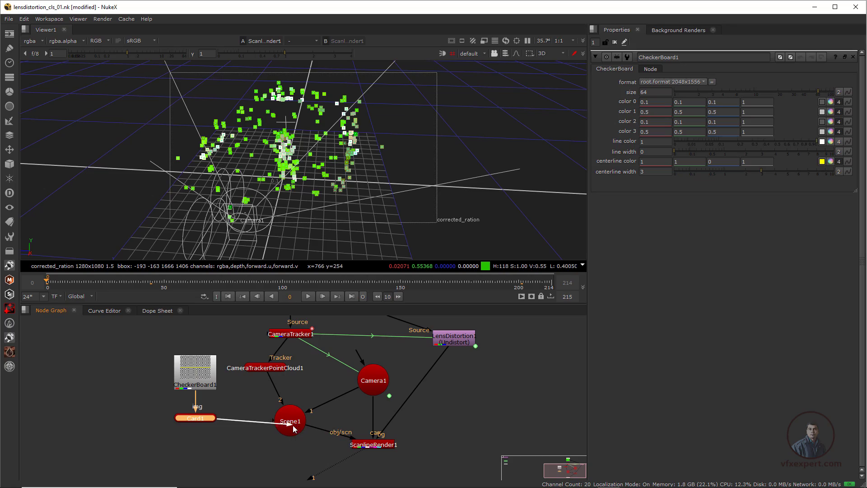
# Step: Set the CameraTracker's scene transform Y rotation to -90 and inspect the Card's orientation relative to the camera
pyautogui.scroll(2, 297, 174)
pyautogui.keyDown('ctrl'); pyautogui.moveTo(297, 174); pyautogui.dragTo(300, 194); pyautogui.keyUp('ctrl')
pyautogui.scroll(2, 299, 203)
pyautogui.moveTo(326, 367); pyautogui.dragTo(331, 389, button='middle')
pyautogui.click(298, 360)
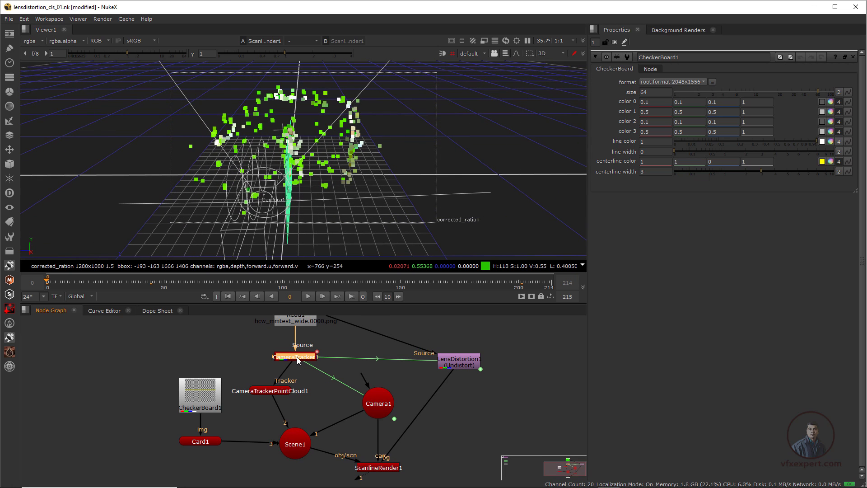
pyautogui.doubleClick(298, 361)
pyautogui.click(764, 70)
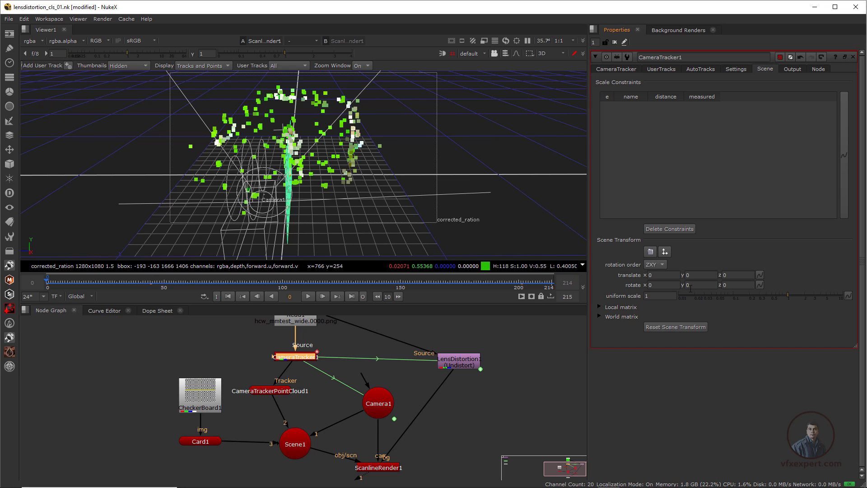
pyautogui.write('-90')
pyautogui.press('Return')
pyautogui.scroll(-2, 320, 182)
pyautogui.keyDown('ctrl'); pyautogui.moveTo(237, 203); pyautogui.dragTo(363, 215); pyautogui.keyUp('ctrl')
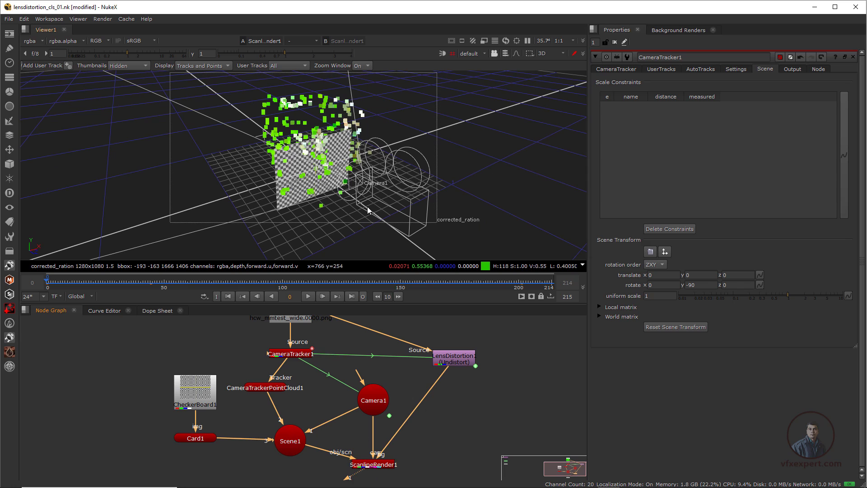
# Step: Switch the viewer to the rendered 2D image and reduce Card1's uniform scale to 0.37
pyautogui.press('Tab')
pyautogui.scroll(-2, 347, 181)
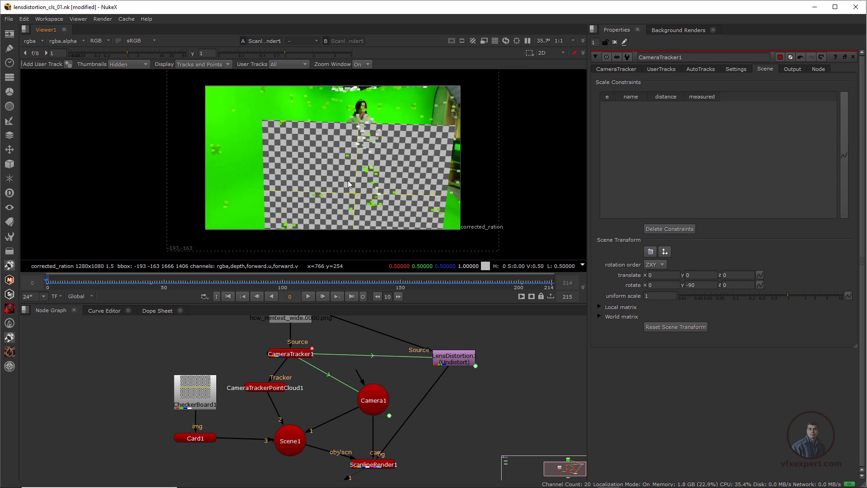
pyautogui.doubleClick(196, 438)
pyautogui.moveTo(788, 236); pyautogui.dragTo(764, 236)
pyautogui.scroll(3, 399, 244)
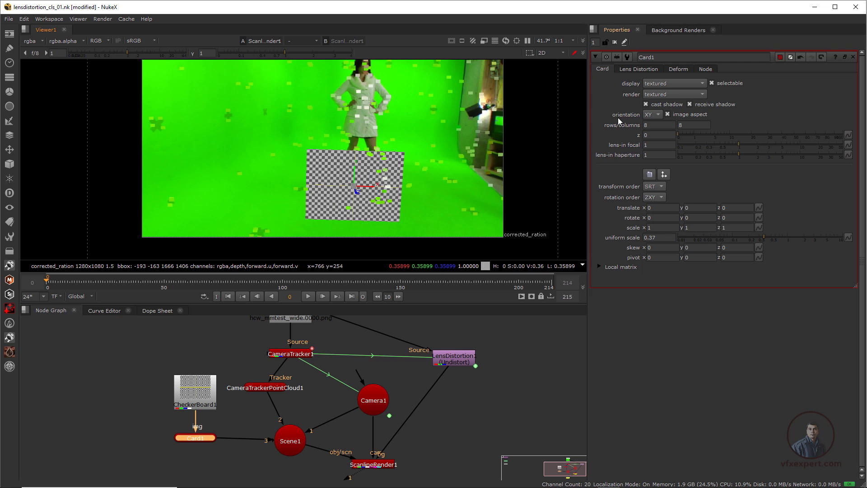
# Step: Set Card1's orientation to ZX so it lies on the floor, and enlarge its uniform scale to 1.1
pyautogui.click(653, 114)
pyautogui.click(659, 135)
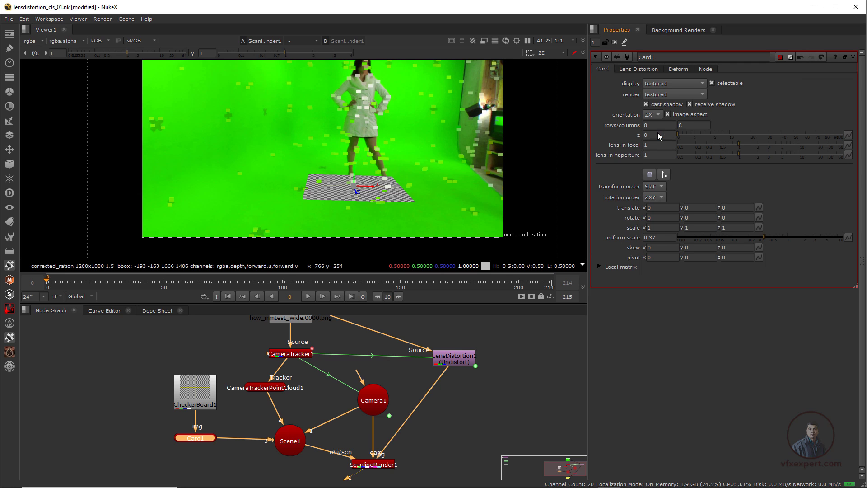
pyautogui.scroll(3, 357, 194)
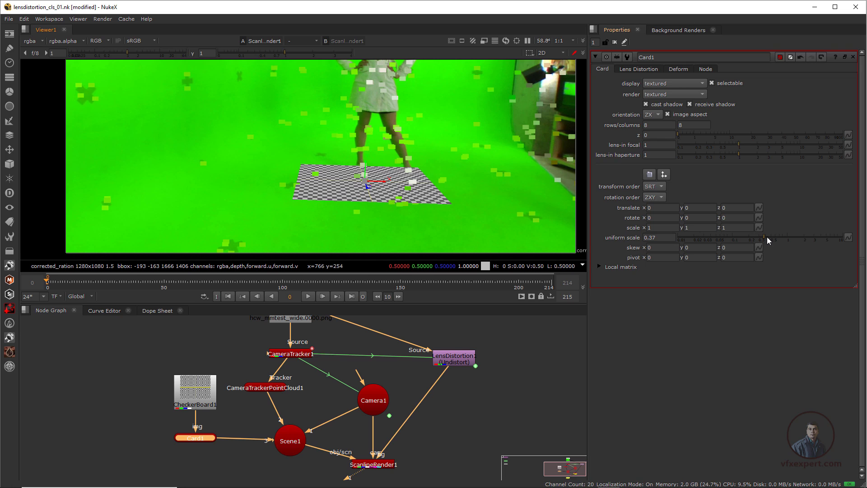
pyautogui.moveTo(766, 236); pyautogui.dragTo(790, 240)
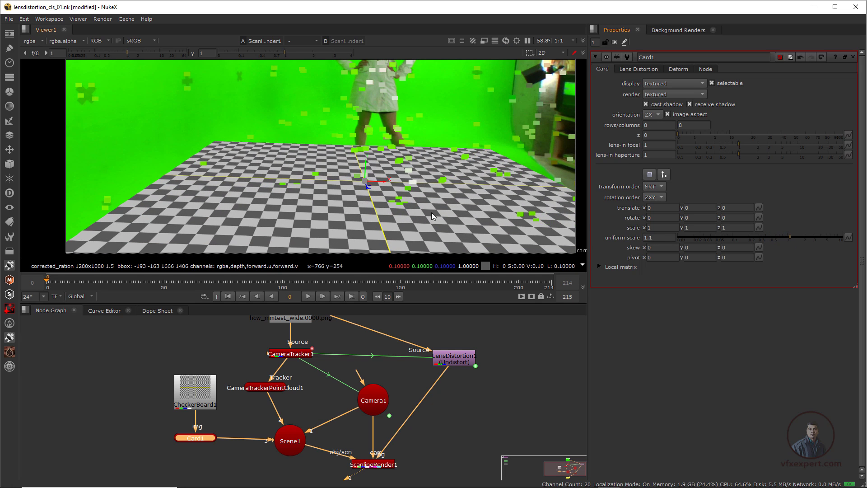
pyautogui.scroll(-2, 432, 212)
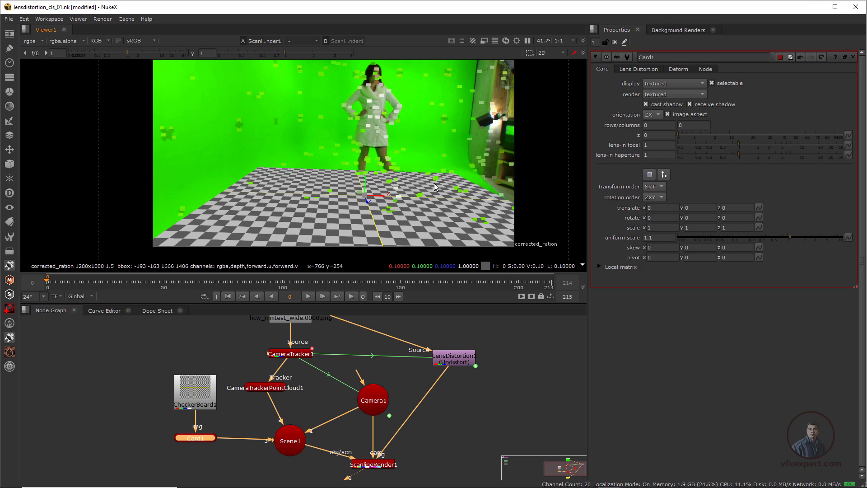
# Step: Insert a Grid node between the CheckerBoard and the Card, then disable the CheckerBoard and inspect the floor grid
pyautogui.moveTo(198, 392); pyautogui.dragTo(202, 375)
pyautogui.press('Tab')
pyautogui.write('grid')
pyautogui.press('Return')
pyautogui.press('d')
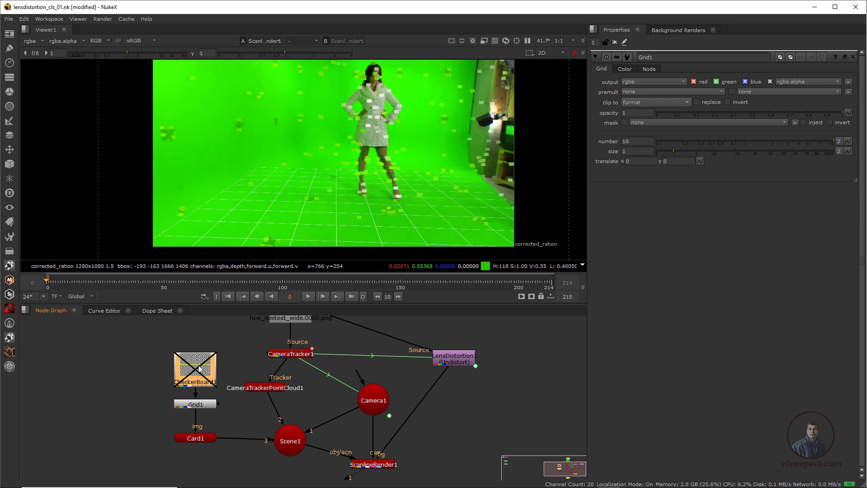
pyautogui.scroll(3, 393, 218)
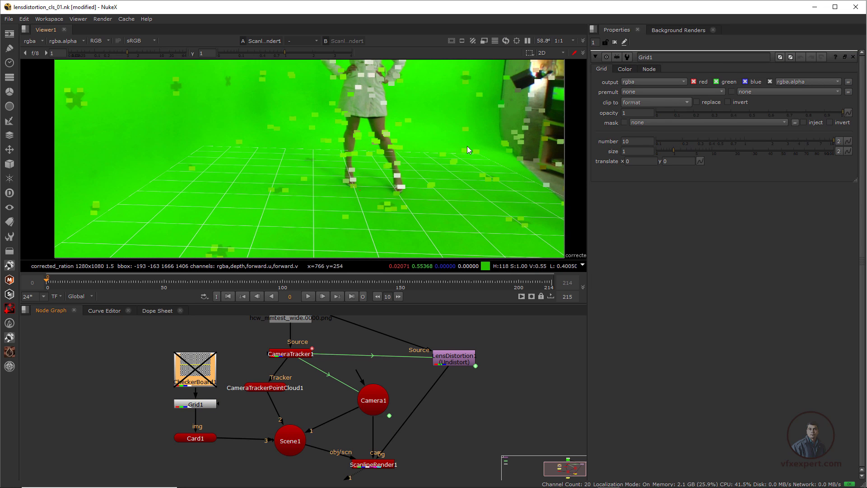
pyautogui.scroll(-1, 345, 199)
pyautogui.moveTo(359, 210); pyautogui.dragTo(375, 216, button='middle')
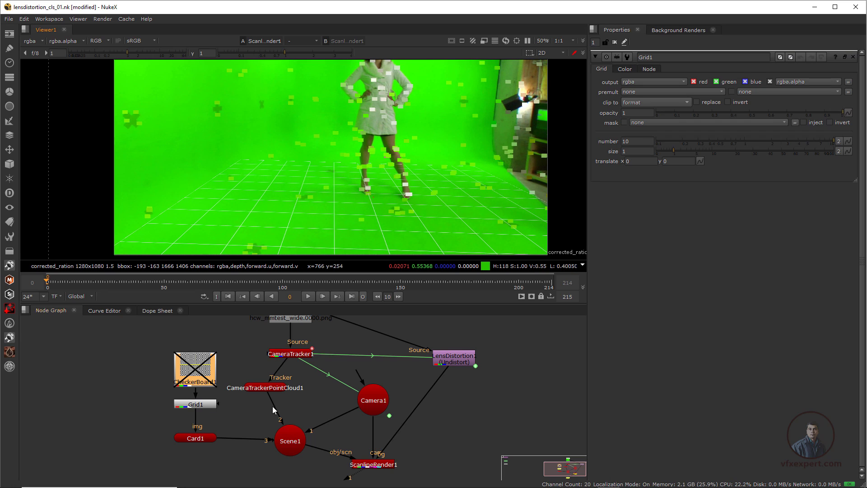
# Step: Set the Grid node's line size to 4.6
pyautogui.click(205, 405)
pyautogui.moveTo(674, 151); pyautogui.dragTo(698, 152)
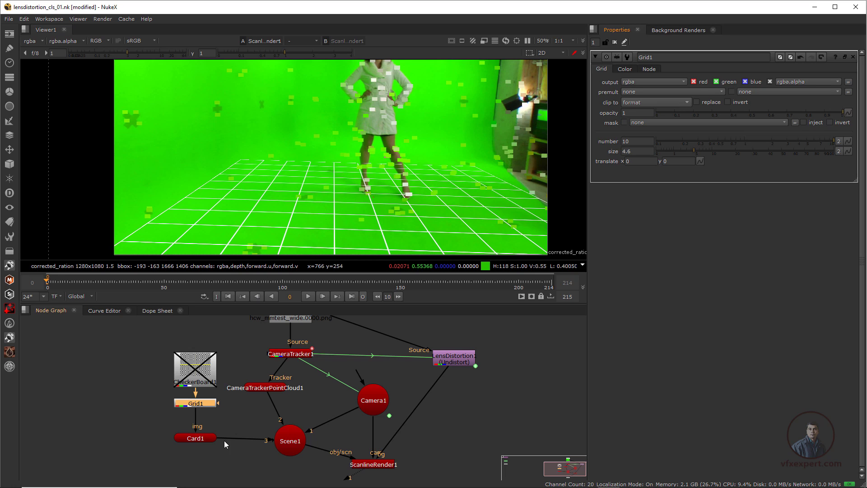
# Step: Set the CameraTracker's scene transform rotation to X -0.8, Y -84 and Z 9 so the floor grid lines up with the studio
pyautogui.doubleClick(294, 354)
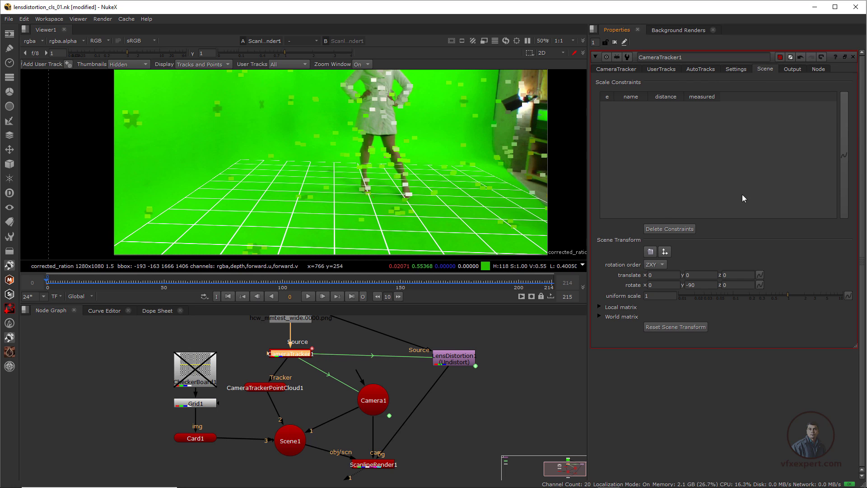
pyautogui.click(692, 286)
pyautogui.press('Down')
pyautogui.click(658, 285)
pyautogui.press('Down')
pyautogui.click(726, 285)
pyautogui.press('Up')
pyautogui.press('Up')
pyautogui.click(692, 285)
pyautogui.press('Down')
pyautogui.press('Up')
pyautogui.press('Up')
pyautogui.press('Up')
pyautogui.press('Up')
pyautogui.press('Up')
pyautogui.press('Up')
pyautogui.press('Up')
pyautogui.click(726, 285)
pyautogui.press('Up')
pyautogui.press('Up')
pyautogui.press('Up')
pyautogui.press('Up')
pyautogui.press('Up')
pyautogui.press('Up')
pyautogui.press('Up')
pyautogui.click(692, 285)
pyautogui.press('Up')
# Step: Scrub to frame 54 to check the floor grid against the footage, and review the CameraTracker's solve settings and the node connections
pyautogui.moveTo(391, 162); pyautogui.dragTo(402, 226, button='middle')
pyautogui.scroll(-1, 430, 188)
pyautogui.moveTo(303, 286); pyautogui.dragTo(174, 312)
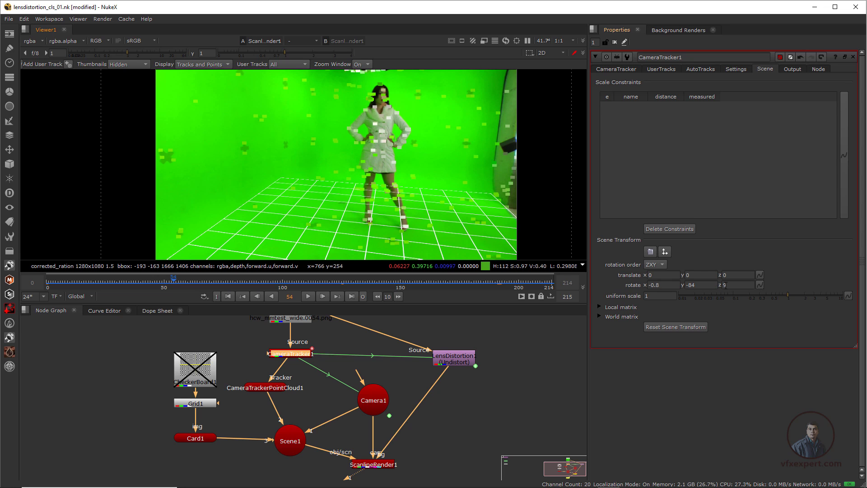
pyautogui.click(619, 70)
pyautogui.scroll(-2, 319, 179)
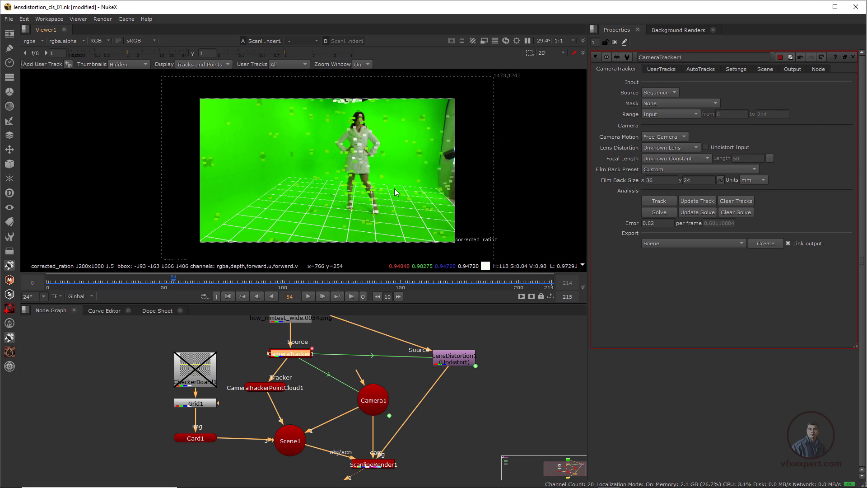
pyautogui.moveTo(398, 189); pyautogui.dragTo(379, 193, button='middle')
pyautogui.scroll(-2, 293, 402)
pyautogui.moveTo(331, 414); pyautogui.dragTo(388, 428, button='middle')
pyautogui.scroll(2, 374, 412)
pyautogui.moveTo(318, 400); pyautogui.dragTo(338, 408)
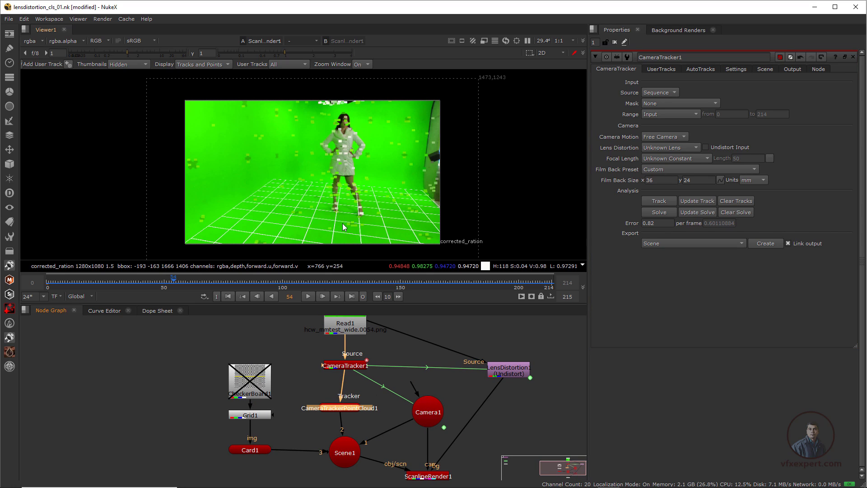
pyautogui.moveTo(352, 455); pyautogui.dragTo(347, 462)
pyautogui.moveTo(427, 455)
pyautogui.mouseDown(button='middle')
pyautogui.moveTo(424, 442)
pyautogui.moveTo(427, 452)
pyautogui.mouseUp(button='middle')
pyautogui.click(427, 451)
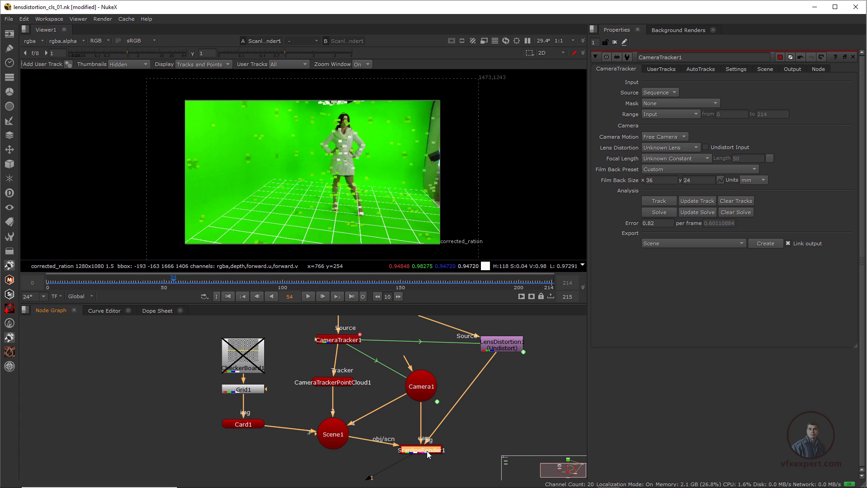
# Step: Switch the viewer to 3D and move the CheckerBoard, Grid and Card1 nodes away from the Scene node in the graph
pyautogui.press('Tab')
pyautogui.scroll(3, 353, 174)
pyautogui.keyDown('ctrl'); pyautogui.moveTo(353, 173); pyautogui.dragTo(339, 241); pyautogui.keyUp('ctrl')
pyautogui.moveTo(243, 424); pyautogui.dragTo(243, 434)
pyautogui.moveTo(206, 328); pyautogui.dragTo(166, 439)
pyautogui.click(132, 339)
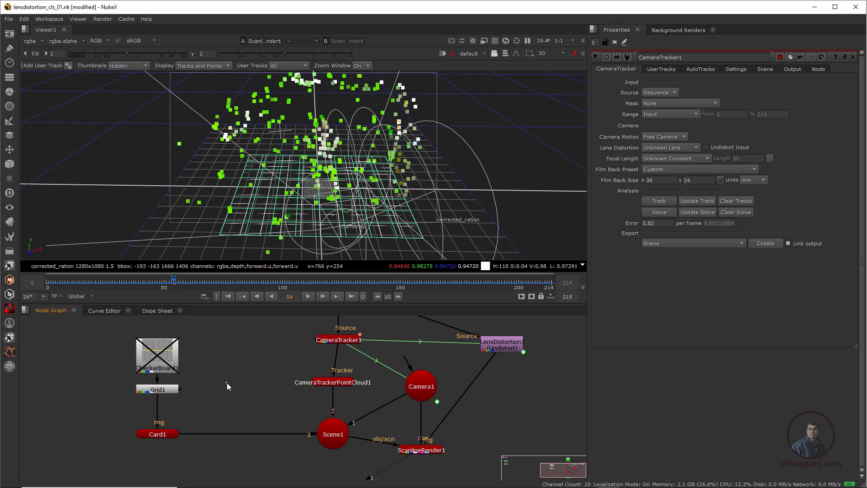
# Step: Add a second Card connected to Scene1, and make the re-enabled CheckerBoard its image input instead of feeding the Grid
pyautogui.click(9, 164)
pyautogui.moveTo(63, 183)
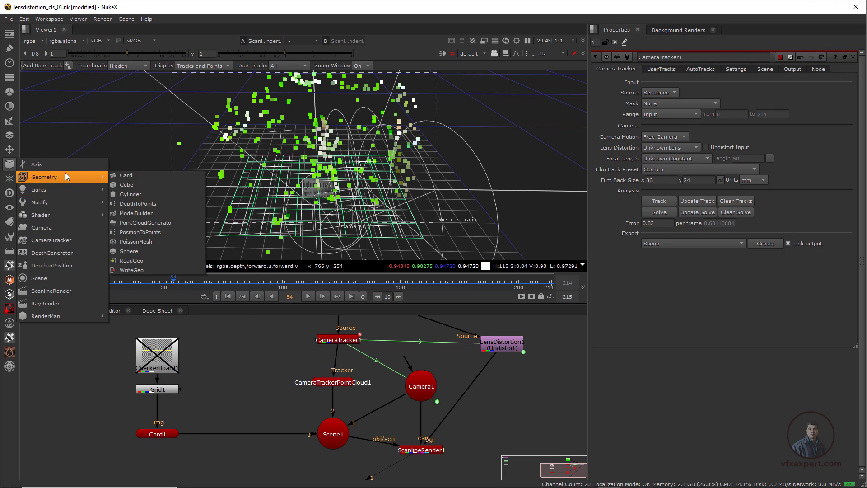
pyautogui.click(135, 180)
pyautogui.moveTo(245, 380); pyautogui.dragTo(328, 434)
pyautogui.moveTo(179, 368); pyautogui.dragTo(220, 336)
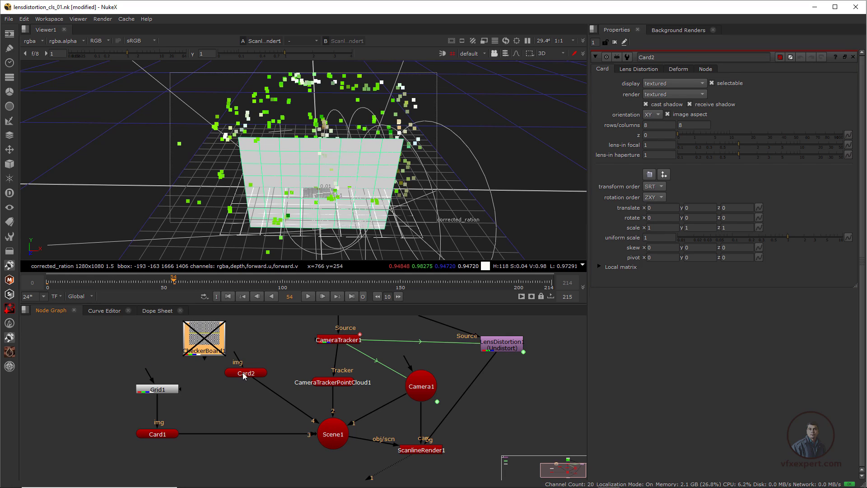
pyautogui.moveTo(212, 339); pyautogui.dragTo(250, 348)
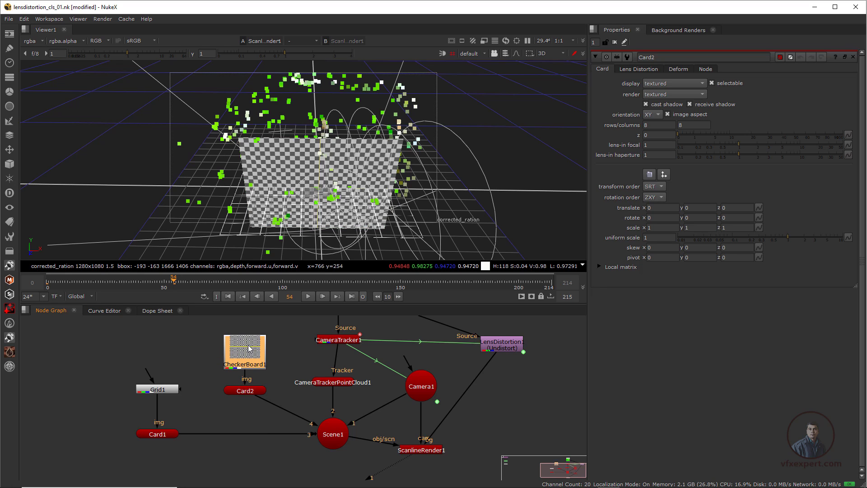
# Step: Set Card2's orientation to ZX and its uniform scale to 2.8 so it covers the floor
pyautogui.click(245, 394)
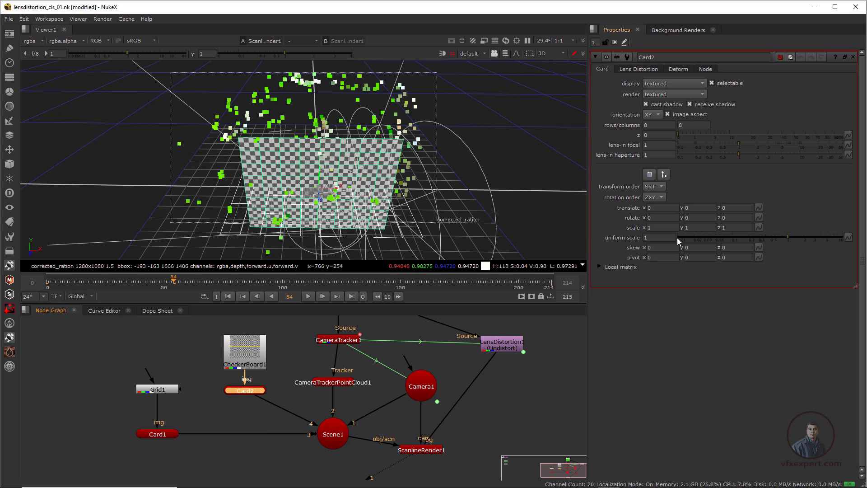
pyautogui.click(658, 115)
pyautogui.click(655, 134)
pyautogui.moveTo(789, 236); pyautogui.dragTo(812, 242)
pyautogui.keyDown('ctrl'); pyautogui.moveTo(384, 181); pyautogui.dragTo(289, 174); pyautogui.keyUp('ctrl')
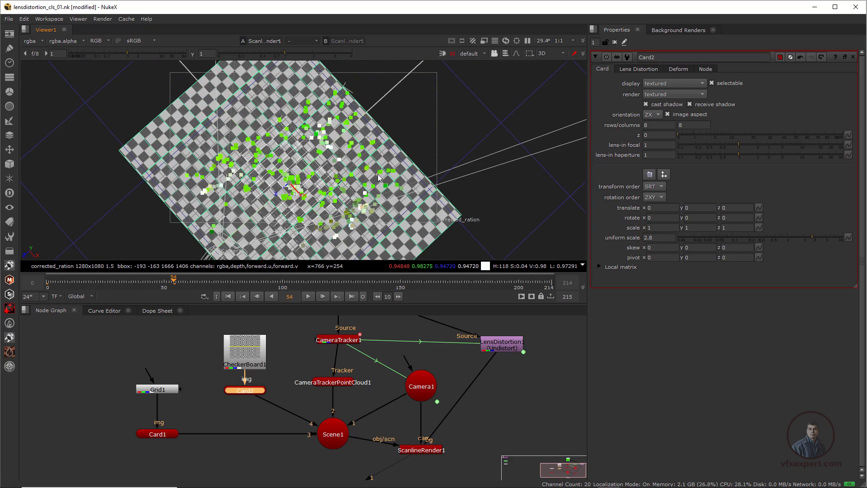
pyautogui.keyDown('ctrl'); pyautogui.moveTo(364, 197); pyautogui.dragTo(384, 194); pyautogui.keyUp('ctrl')
# Step: Add a third Card textured by the CheckerBoard, connect it to Scene1 and place it beside the CheckerBoard
pyautogui.click(266, 389)
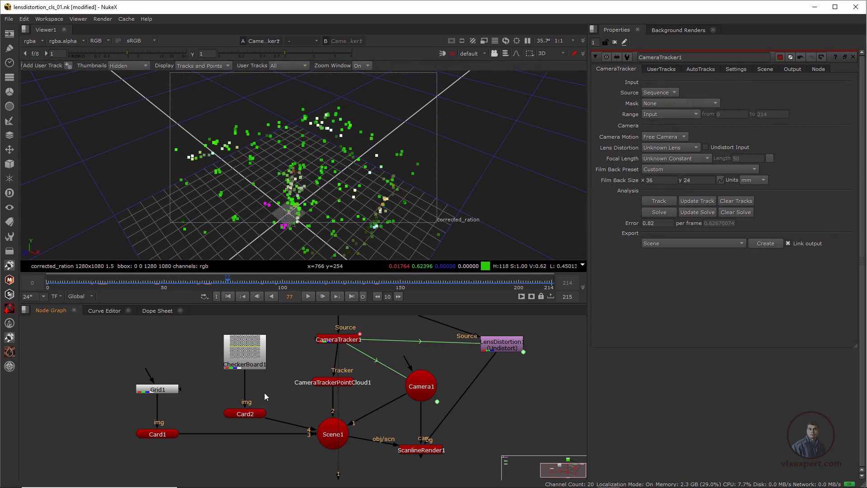
pyautogui.moveTo(265, 394); pyautogui.dragTo(285, 398, button='middle')
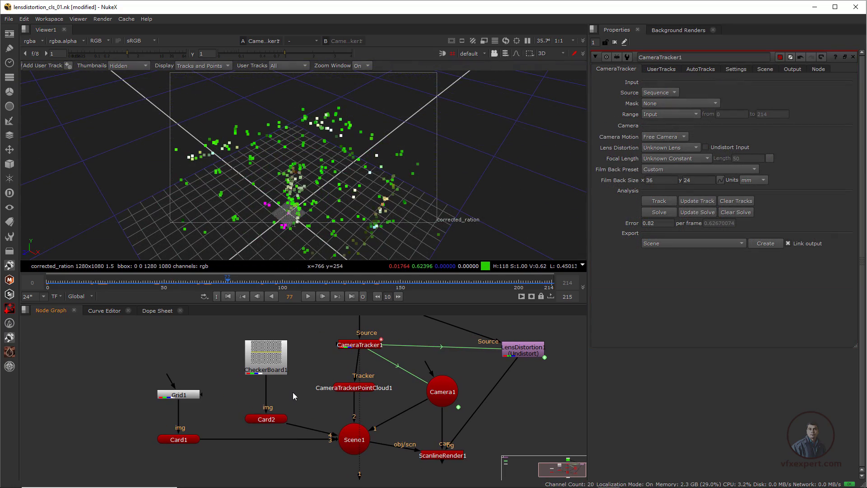
pyautogui.press('Tab')
pyautogui.write('card')
pyautogui.click(237, 400)
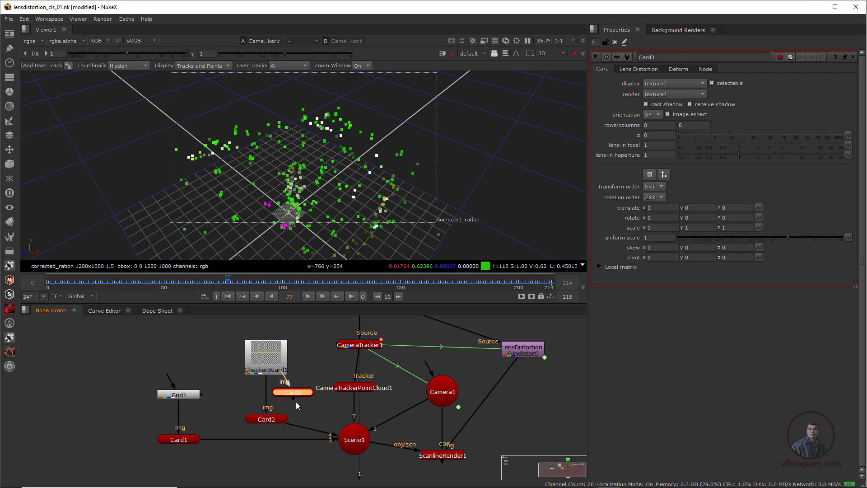
pyautogui.moveTo(291, 392); pyautogui.dragTo(277, 359)
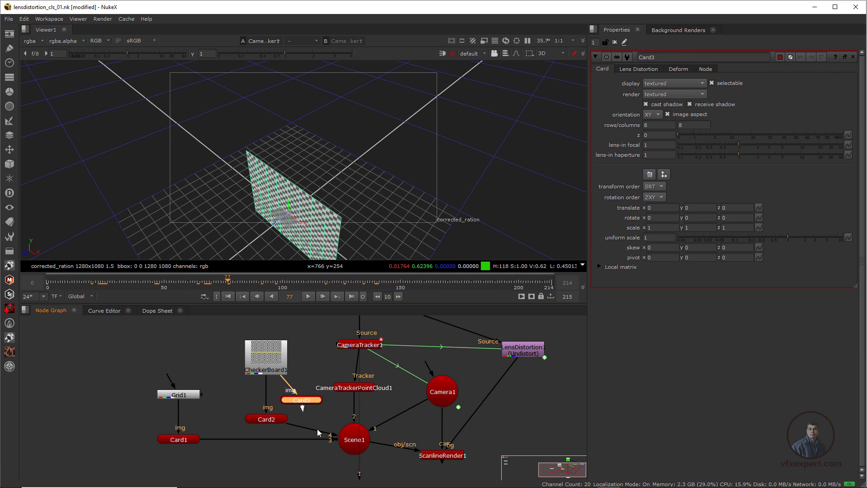
pyautogui.moveTo(303, 400); pyautogui.dragTo(317, 355)
pyautogui.moveTo(271, 356); pyautogui.dragTo(265, 356)
pyautogui.moveTo(376, 439); pyautogui.dragTo(347, 415, button='middle')
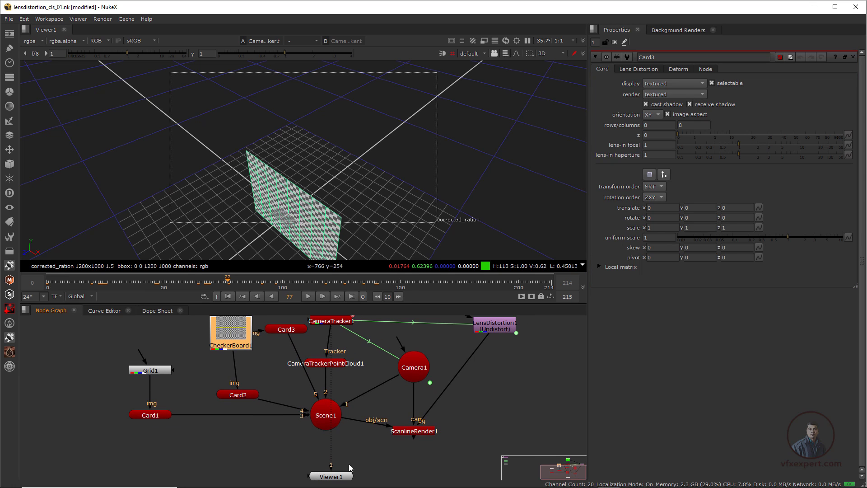
# Step: View the ScanlineRender's full scene in 3D and examine how the floor and upright cards sit against the point cloud
pyautogui.click(417, 432)
pyautogui.press('1')
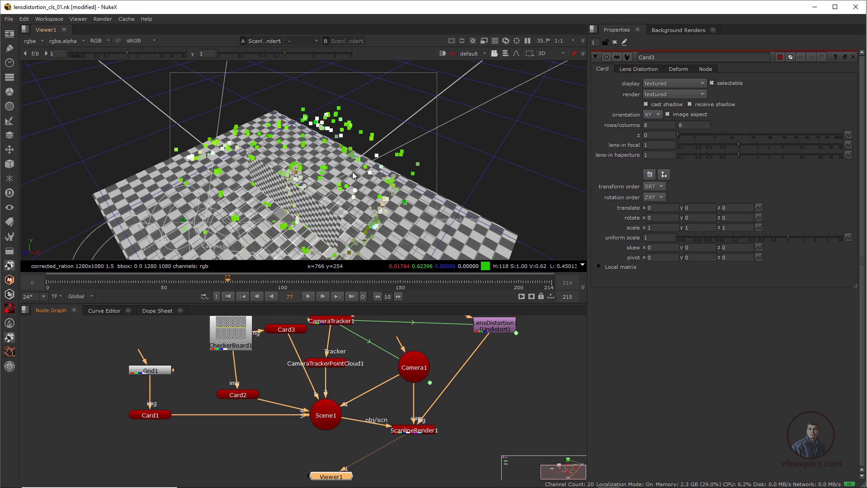
pyautogui.keyDown('ctrl'); pyautogui.moveTo(350, 185); pyautogui.dragTo(279, 181); pyautogui.keyUp('ctrl')
pyautogui.moveTo(251, 408); pyautogui.dragTo(252, 421, button='middle')
pyautogui.click(238, 408)
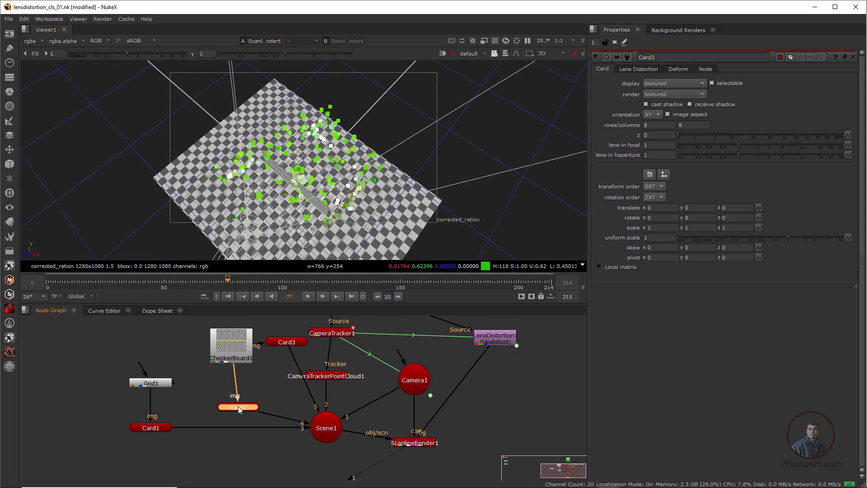
pyautogui.moveTo(287, 196); pyautogui.dragTo(308, 121)
pyautogui.hotkey('ctrl', 'z')
# Step: Move Card3 to Z -0.796 and set its uniform scale to 2.45 to form the back wall
pyautogui.scroll(2, 338, 222)
pyautogui.moveTo(287, 342); pyautogui.dragTo(281, 376)
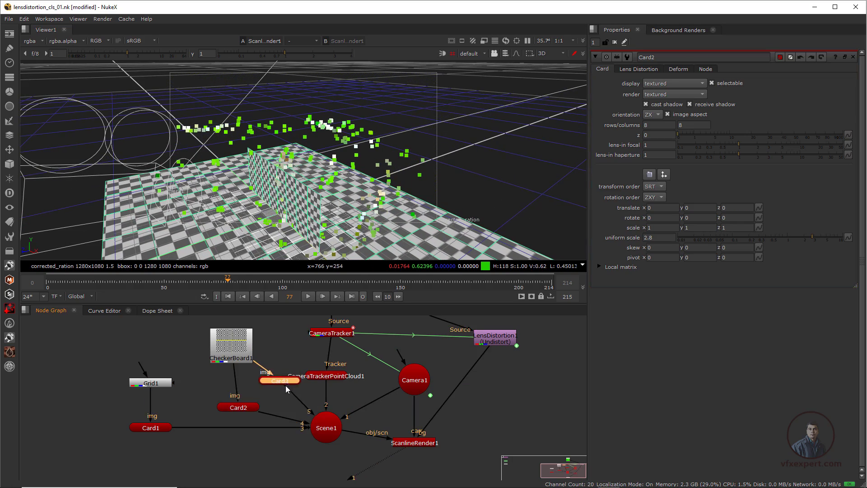
pyautogui.moveTo(262, 222); pyautogui.dragTo(391, 164)
pyautogui.keyDown('ctrl'); pyautogui.moveTo(390, 164); pyautogui.dragTo(318, 126); pyautogui.keyUp('ctrl')
pyautogui.moveTo(787, 237); pyautogui.dragTo(809, 242)
pyautogui.keyDown('ctrl'); pyautogui.moveTo(307, 164); pyautogui.dragTo(349, 241); pyautogui.keyUp('ctrl')
pyautogui.keyDown('ctrl'); pyautogui.moveTo(286, 208); pyautogui.dragTo(259, 200); pyautogui.keyUp('ctrl')
# Step: Rearrange the CheckerBoard, Card2 and Card3 nodes to make room beside the CameraTracker branch
pyautogui.moveTo(242, 395); pyautogui.dragTo(214, 409, button='middle')
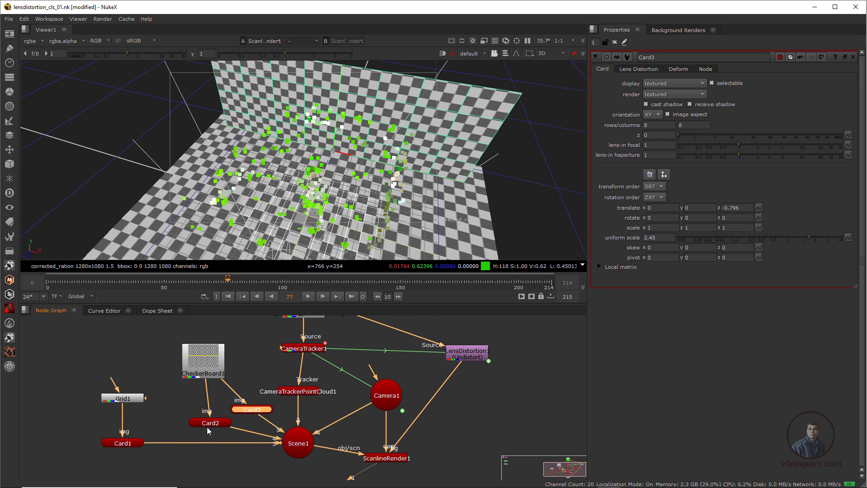
pyautogui.moveTo(207, 427); pyautogui.dragTo(177, 429)
pyautogui.moveTo(202, 361); pyautogui.dragTo(170, 339)
pyautogui.moveTo(296, 393); pyautogui.dragTo(299, 395)
pyautogui.moveTo(378, 195)
pyautogui.keyDown('ctrl'); pyautogui.mouseDown()
pyautogui.moveTo(394, 180)
pyautogui.moveTo(382, 191)
pyautogui.moveTo(387, 185)
pyautogui.mouseUp(); pyautogui.keyUp('ctrl')
pyautogui.click(246, 409)
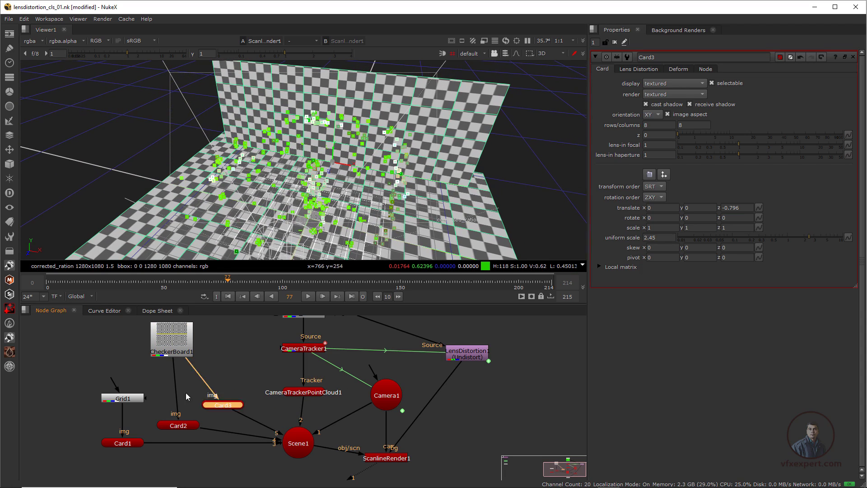
pyautogui.moveTo(201, 397); pyautogui.dragTo(203, 398)
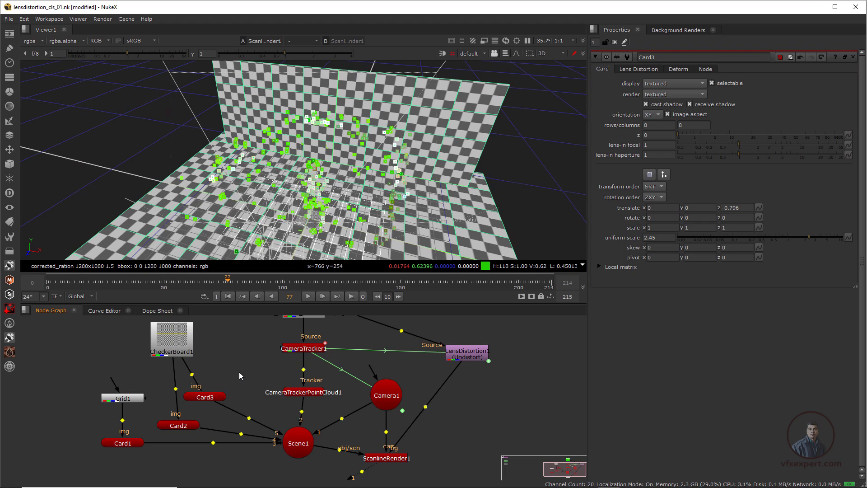
# Step: Duplicate the back-wall Card3 and connect the copy to Scene1
pyautogui.hotkey('alt', 'c')
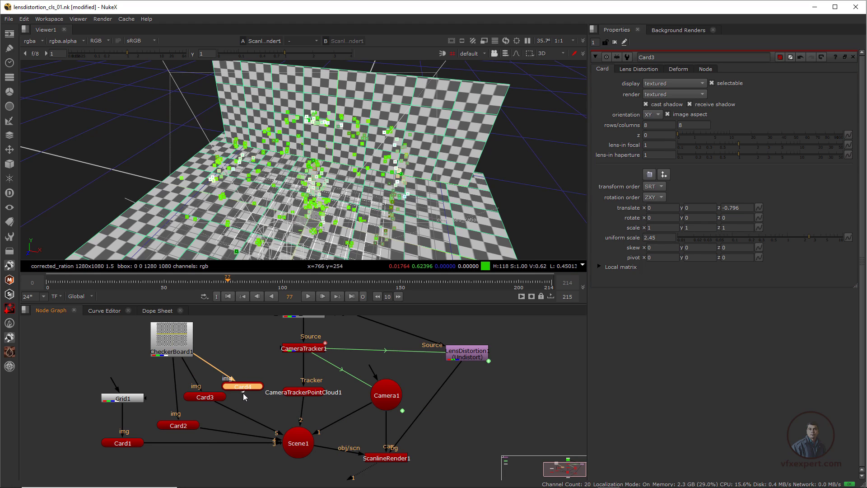
pyautogui.moveTo(298, 454); pyautogui.dragTo(297, 452)
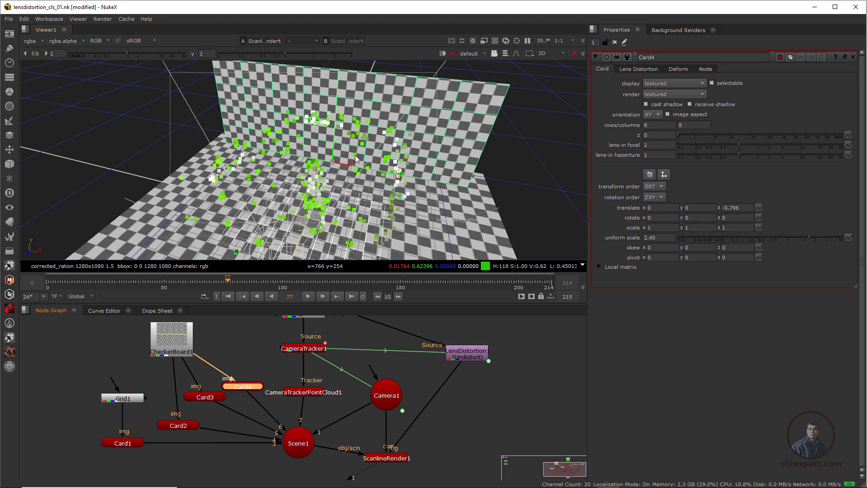
pyautogui.press('ctrl')
pyautogui.keyDown('ctrl'); pyautogui.moveTo(332, 183); pyautogui.dragTo(311, 176); pyautogui.keyUp('ctrl')
pyautogui.hotkey('ctrl', 'z')
# Step: Rotate Card4 to 90 in Y and move it to X -0.5 to form a side wall
pyautogui.moveTo(686, 217); pyautogui.dragTo(769, 216)
pyautogui.write('90')
pyautogui.press('Return')
pyautogui.moveTo(341, 165); pyautogui.dragTo(232, 176)
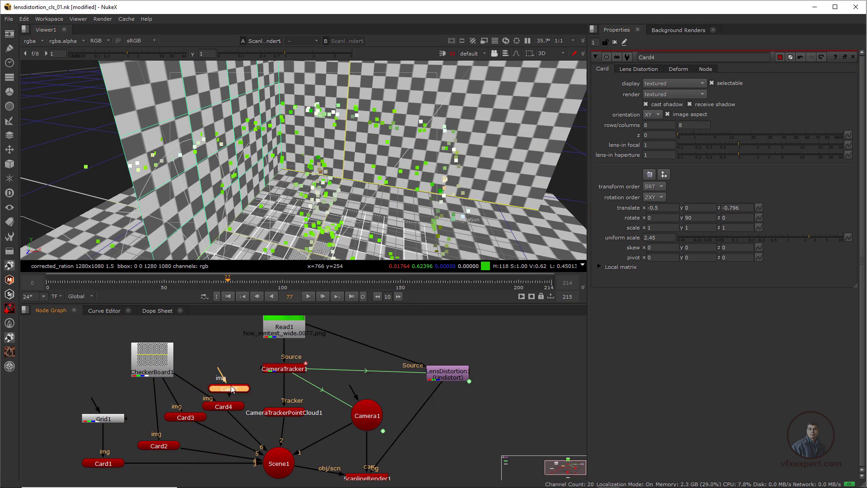
# Step: Connect another copy of the side-wall Card to Scene1 and to the CheckerBoard
pyautogui.moveTo(231, 389); pyautogui.dragTo(236, 379)
pyautogui.moveTo(236, 386); pyautogui.dragTo(272, 451)
pyautogui.moveTo(220, 372); pyautogui.dragTo(167, 364)
# Step: Set Card5's Y rotation to -90 and move it to about X 0.618 as the opposite side wall
pyautogui.doubleClick(234, 377)
pyautogui.moveTo(264, 177); pyautogui.dragTo(370, 197)
pyautogui.click(686, 219)
pyautogui.write('-')
pyautogui.press('Return')
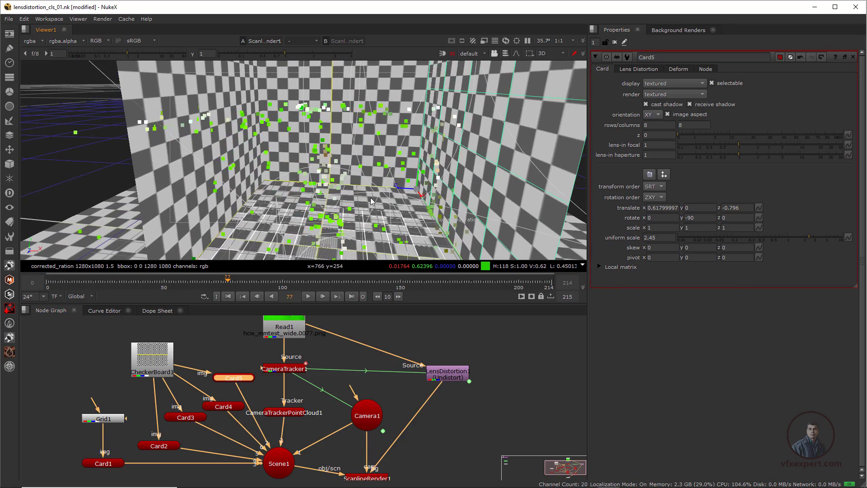
# Step: Switch the viewer to the rendered 2D image and disable Card1 to hide the floor grid
pyautogui.press('Tab')
pyautogui.scroll(-1, 380, 151)
pyautogui.scroll(1, 381, 151)
pyautogui.moveTo(347, 146); pyautogui.dragTo(328, 150, button='middle')
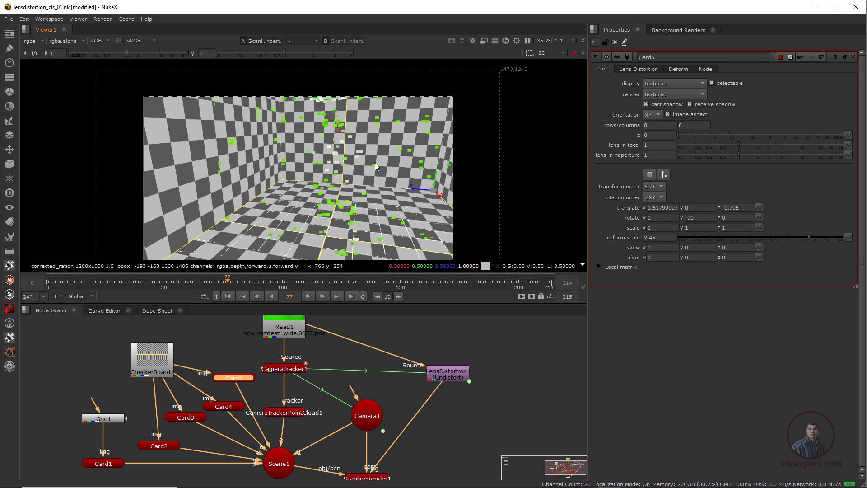
pyautogui.scroll(2, 375, 167)
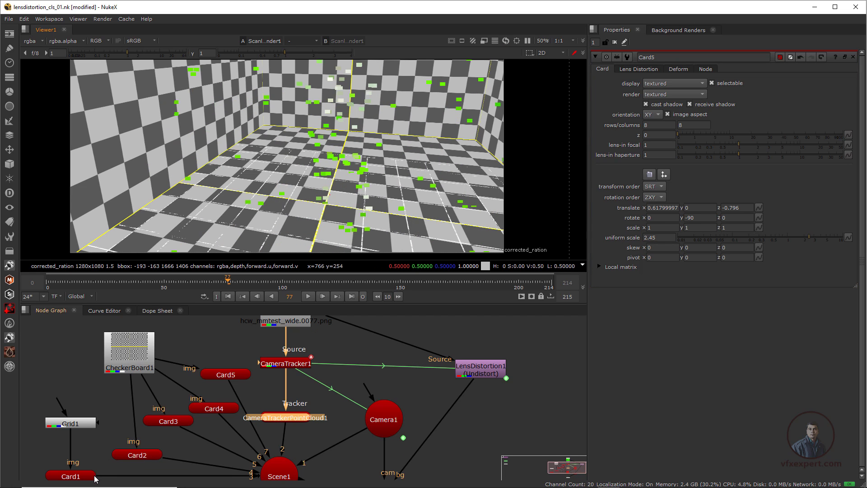
pyautogui.moveTo(121, 447); pyautogui.dragTo(140, 417, button='middle')
pyautogui.click(91, 448)
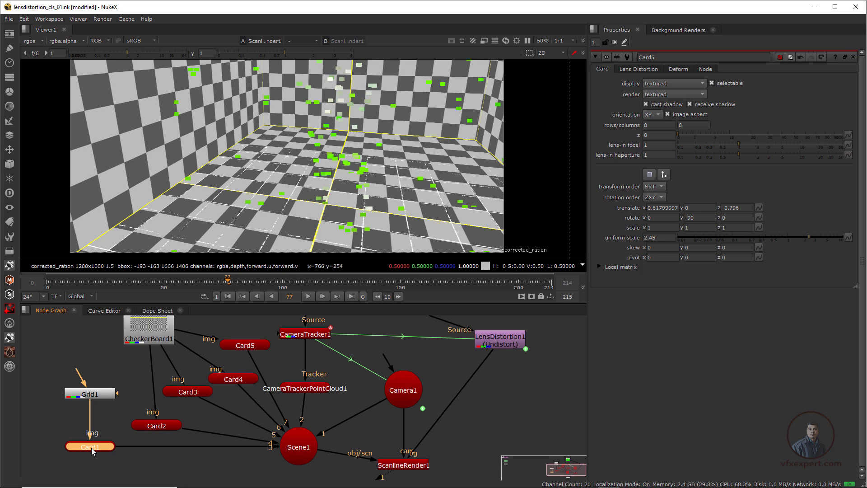
pyautogui.press('d')
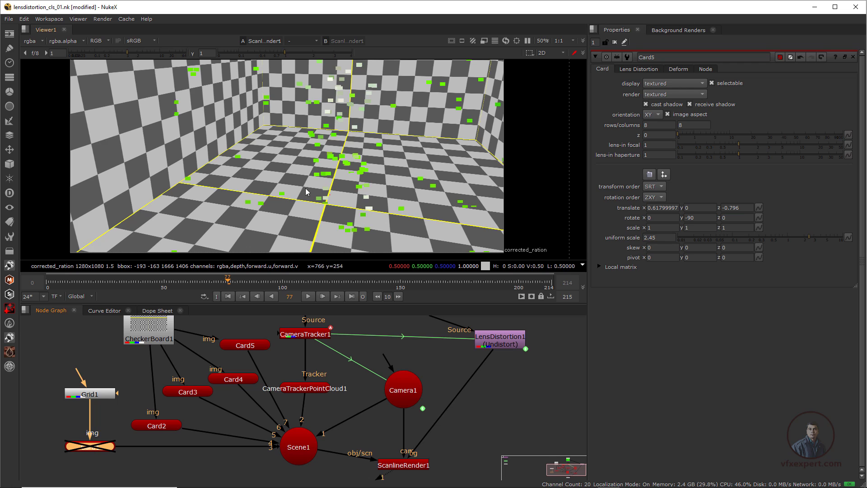
# Step: Scrub through the rendered checkerboard room to check the camera move, and examine the card layout in 3D
pyautogui.scroll(-1, 176, 122)
pyautogui.moveTo(176, 122); pyautogui.dragTo(204, 146, button='middle')
pyautogui.moveTo(228, 281); pyautogui.dragTo(40, 292)
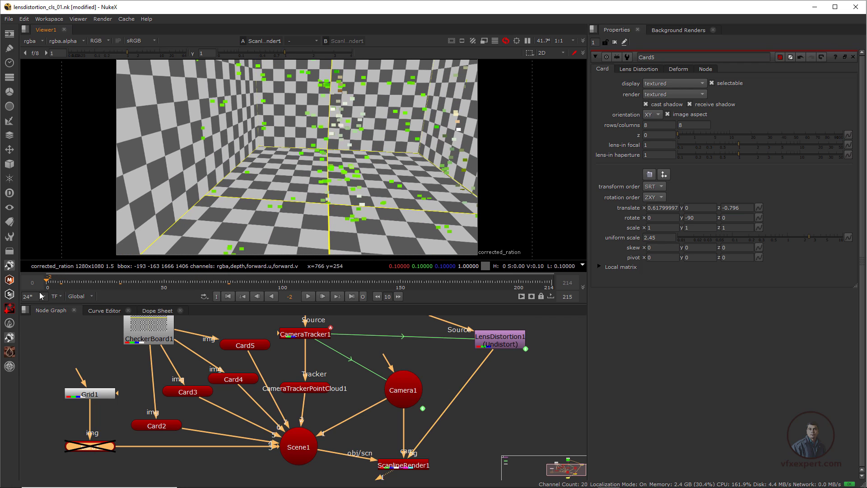
pyautogui.moveTo(346, 119); pyautogui.dragTo(369, 126, button='middle')
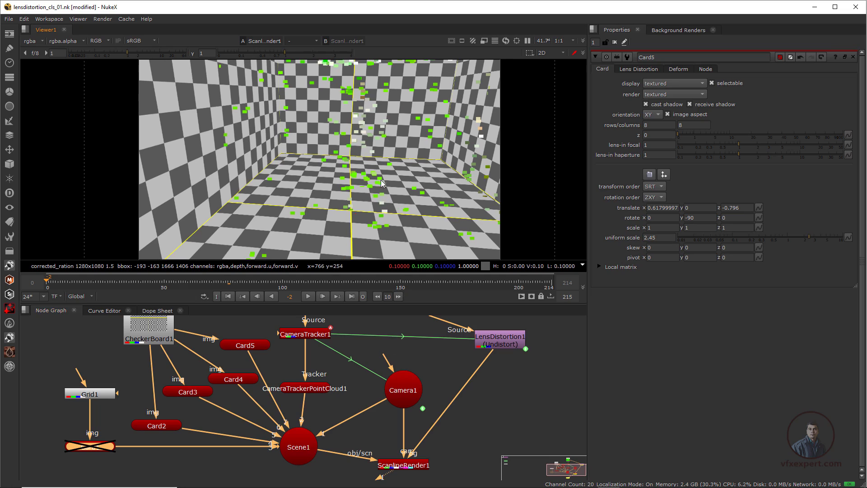
pyautogui.press('Tab')
pyautogui.scroll(-4, 381, 180)
pyautogui.keyDown('ctrl'); pyautogui.moveTo(382, 180); pyautogui.dragTo(371, 255); pyautogui.keyUp('ctrl')
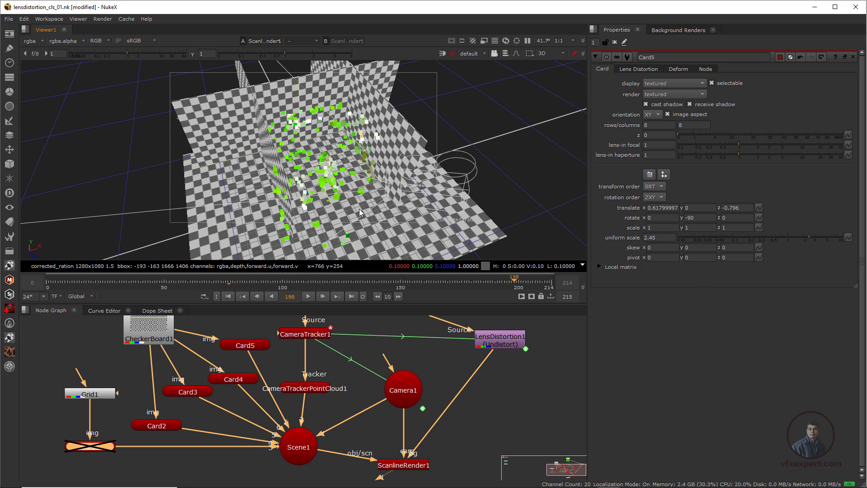
# Step: Display the Read1 source footage in the viewer and examine the wooden pillar beside the green screen
pyautogui.moveTo(280, 325); pyautogui.dragTo(284, 403, button='middle')
pyautogui.scroll(-1, 285, 400)
pyautogui.click(316, 354)
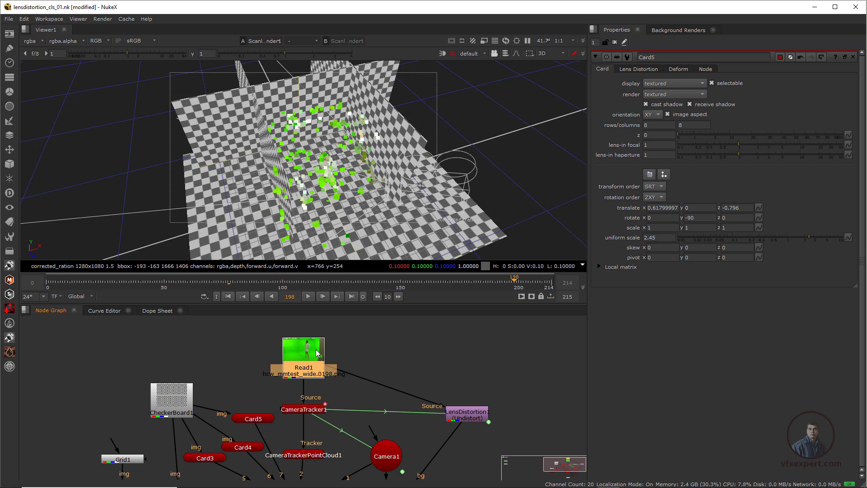
pyautogui.press('1')
pyautogui.scroll(-2, 356, 172)
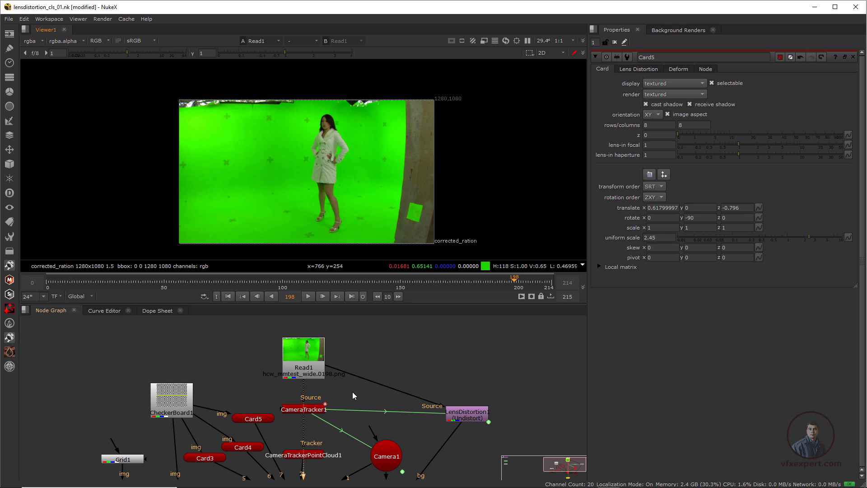
# Step: At frame 208, create a sphere from the CameraTracker1 track at the base of the wooden pillar
pyautogui.scroll(2, 353, 396)
pyautogui.click(323, 375)
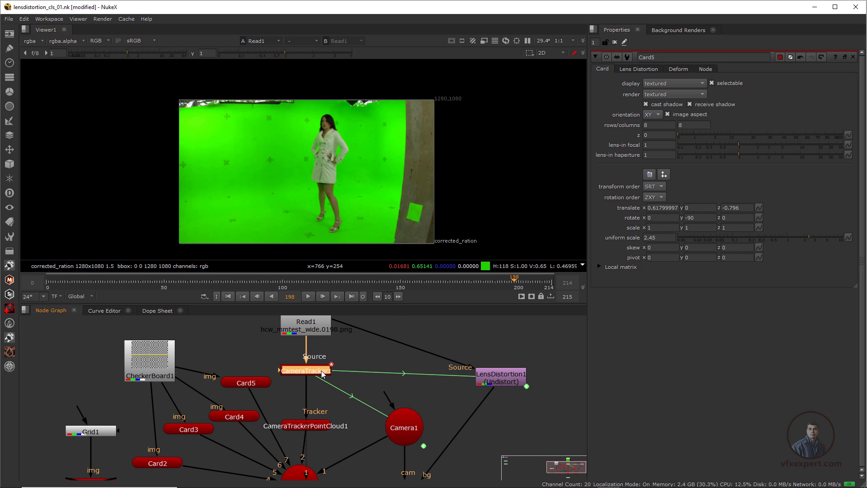
pyautogui.press('1')
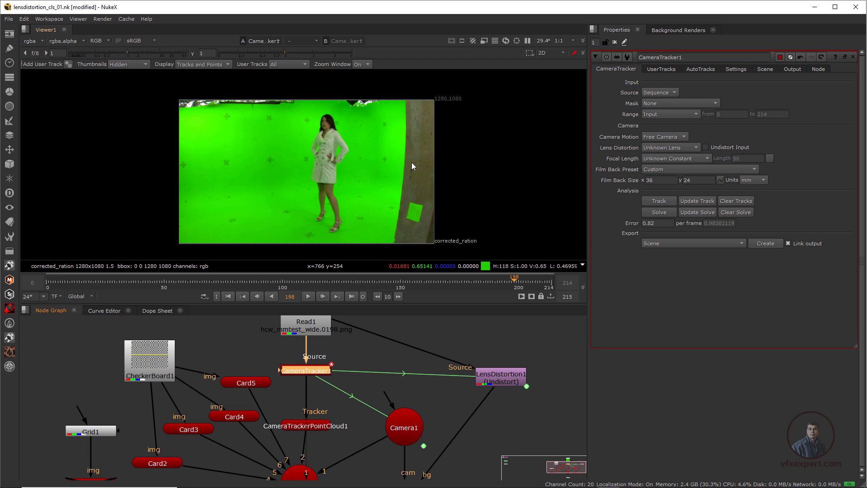
pyautogui.scroll(3, 390, 194)
pyautogui.moveTo(394, 212); pyautogui.dragTo(313, 210, button='middle')
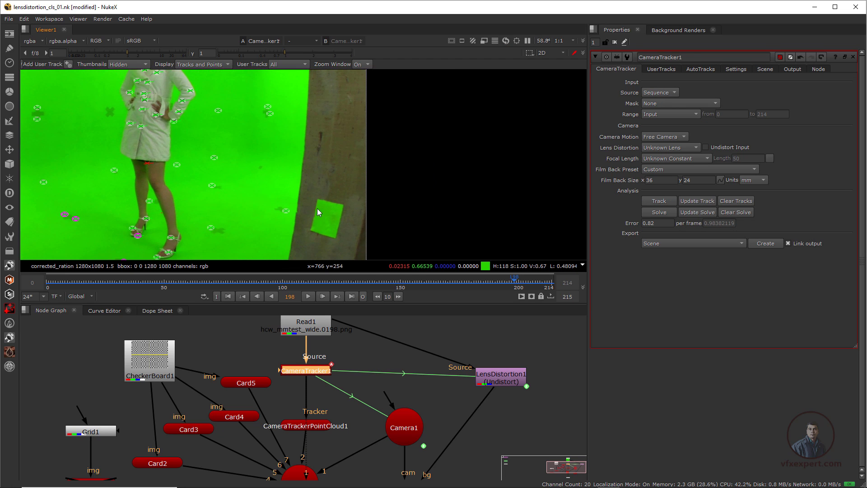
pyautogui.moveTo(301, 283); pyautogui.dragTo(538, 284)
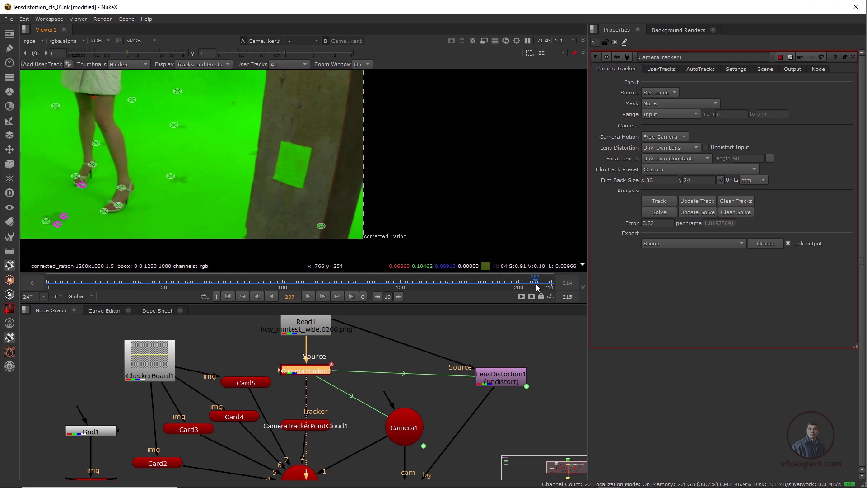
pyautogui.moveTo(536, 284); pyautogui.dragTo(538, 286)
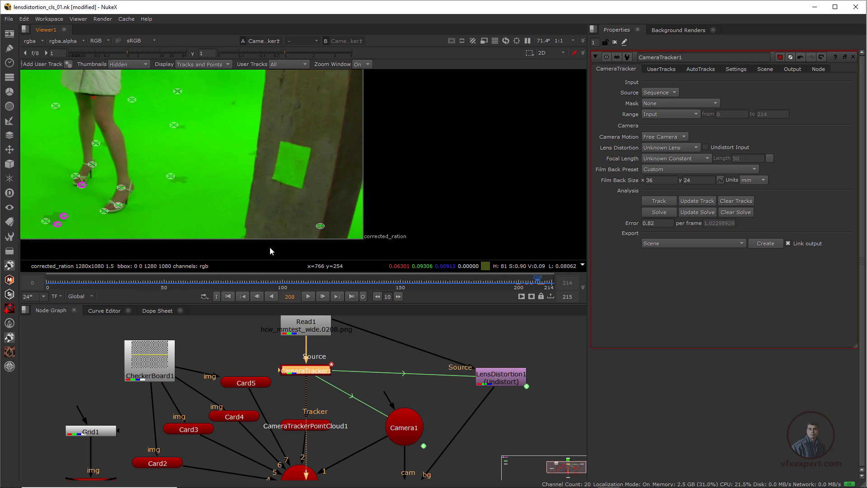
pyautogui.rightClick(321, 227)
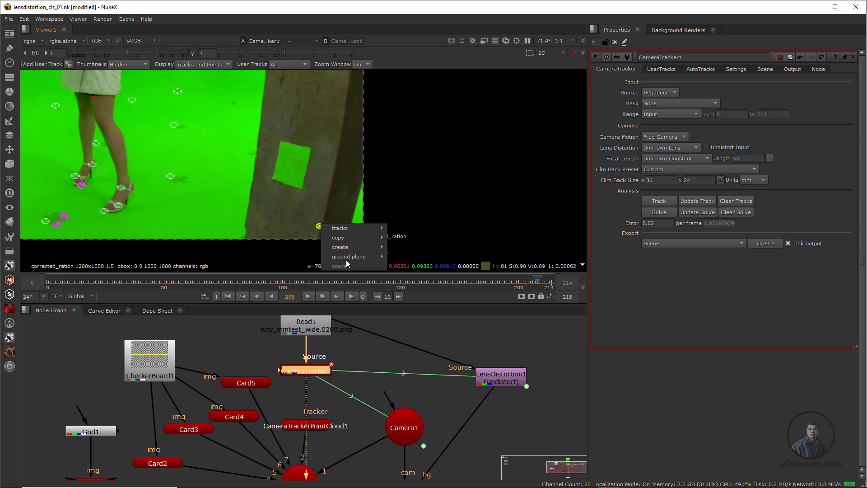
pyautogui.moveTo(351, 248)
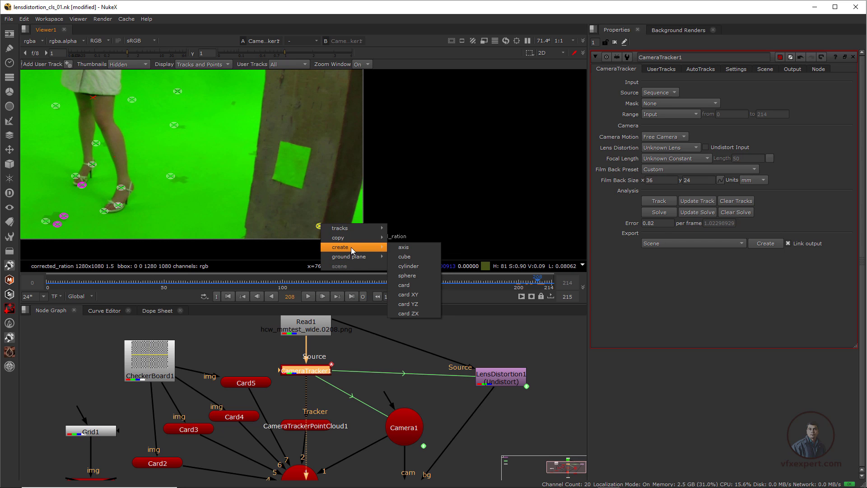
pyautogui.click(408, 275)
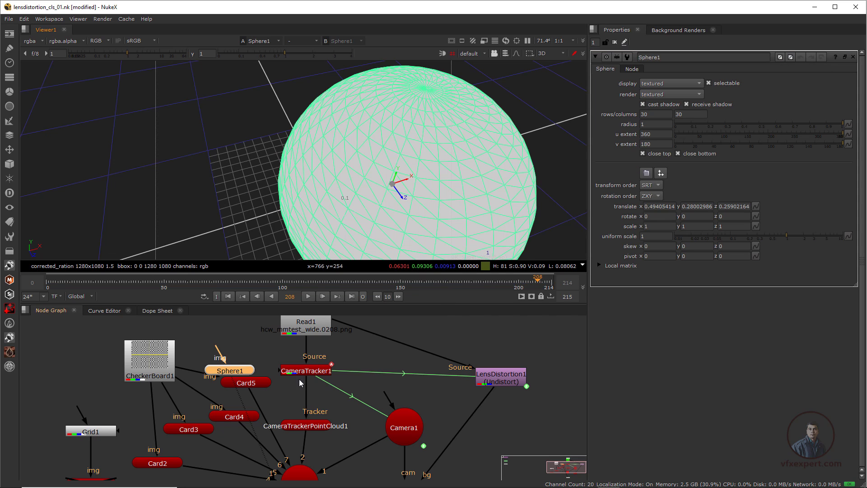
# Step: Connect Sphere1's image input to CheckerBoard1 to texture it with the checker pattern
pyautogui.moveTo(235, 369); pyautogui.dragTo(351, 413)
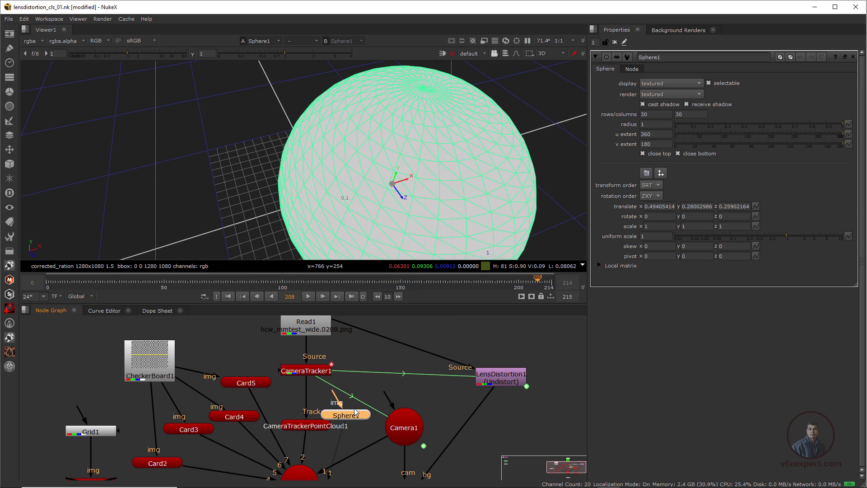
pyautogui.scroll(-1, 353, 410)
pyautogui.moveTo(235, 393); pyautogui.dragTo(182, 366)
pyautogui.scroll(2, 354, 384)
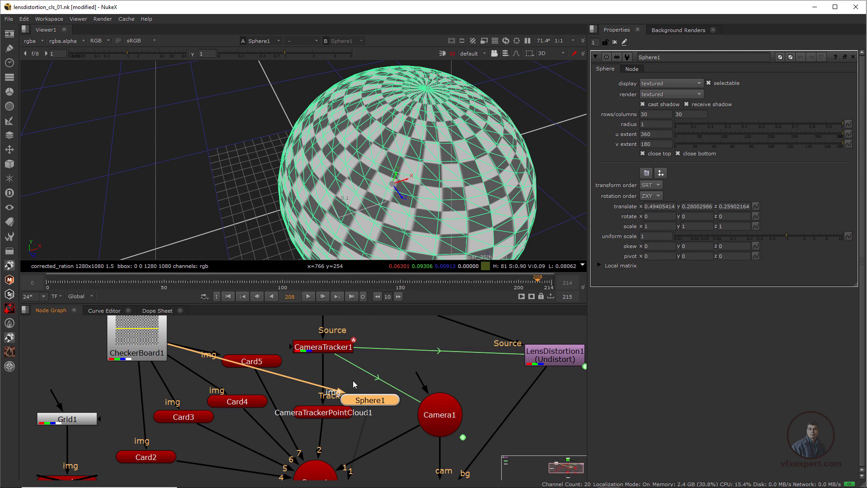
# Step: Enlarge the node graph area and spread out the CheckerBoard, Grid, Sphere, Card and Scene nodes into a clearer layout
pyautogui.moveTo(362, 400); pyautogui.dragTo(286, 368)
pyautogui.scroll(-1, 286, 369)
pyautogui.moveTo(302, 387); pyautogui.dragTo(337, 403, button='middle')
pyautogui.scroll(-1, 337, 402)
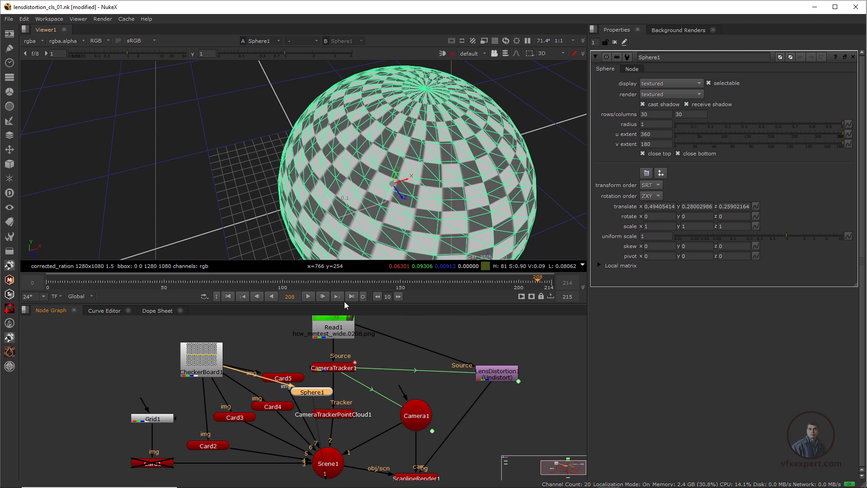
pyautogui.moveTo(344, 305); pyautogui.dragTo(345, 203)
pyautogui.click(101, 319)
pyautogui.moveTo(102, 320); pyautogui.dragTo(92, 407)
pyautogui.moveTo(206, 285); pyautogui.dragTo(120, 281)
pyautogui.moveTo(169, 263); pyautogui.dragTo(310, 385)
pyautogui.moveTo(277, 333); pyautogui.dragTo(224, 333)
pyautogui.moveTo(166, 250); pyautogui.dragTo(289, 391)
pyautogui.moveTo(224, 333); pyautogui.dragTo(207, 348)
pyautogui.click(229, 283)
pyautogui.moveTo(322, 316); pyautogui.dragTo(316, 379)
pyautogui.moveTo(256, 299); pyautogui.dragTo(267, 304)
# Step: Shrink Sphere1 to a uniform scale of about 0.05 and display Scene1 in the 3D view
pyautogui.moveTo(790, 235); pyautogui.dragTo(721, 240)
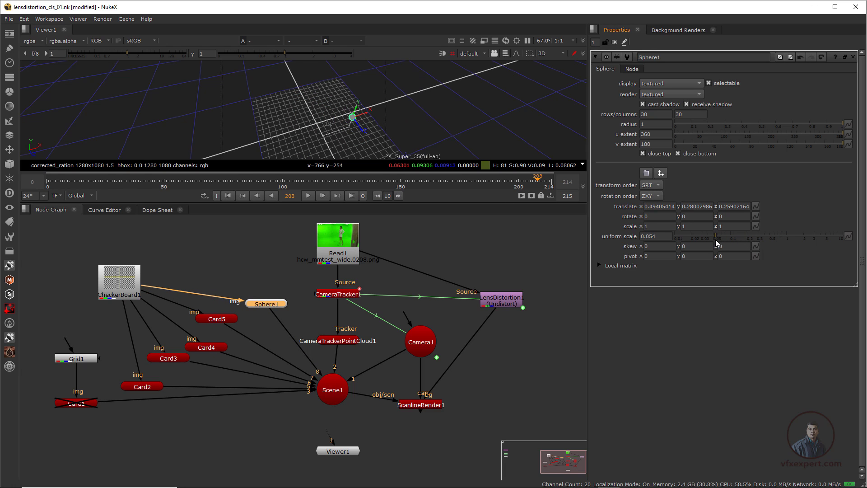
pyautogui.scroll(5, 348, 134)
pyautogui.moveTo(349, 135); pyautogui.dragTo(257, 110, button='middle')
pyautogui.click(433, 402)
pyautogui.moveTo(431, 406); pyautogui.dragTo(435, 402)
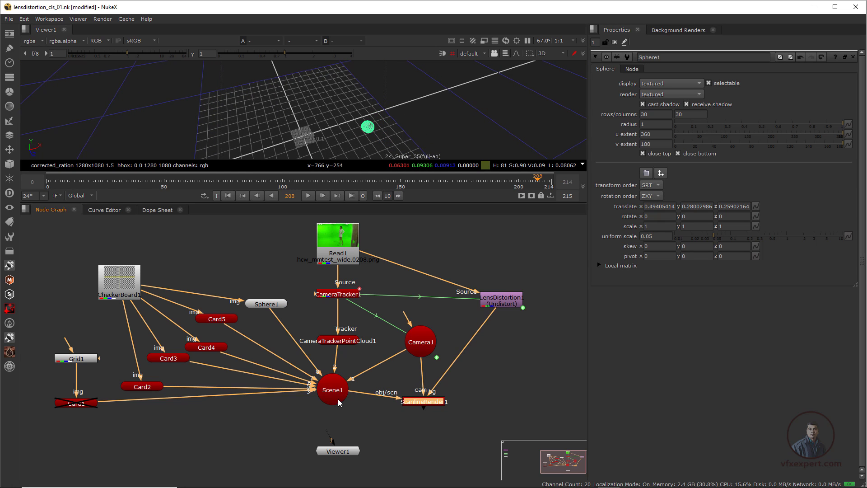
pyautogui.moveTo(325, 394); pyautogui.dragTo(326, 391)
pyautogui.press('1')
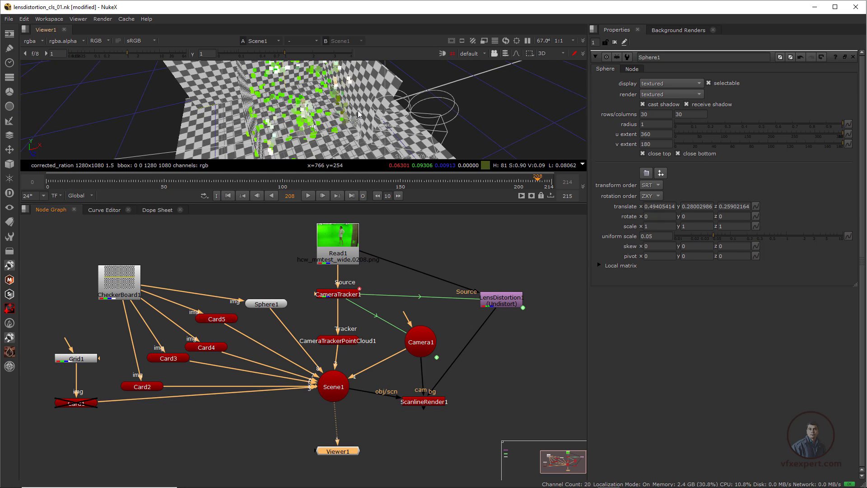
pyautogui.keyDown('ctrl'); pyautogui.moveTo(362, 117); pyautogui.dragTo(380, 120); pyautogui.keyUp('ctrl')
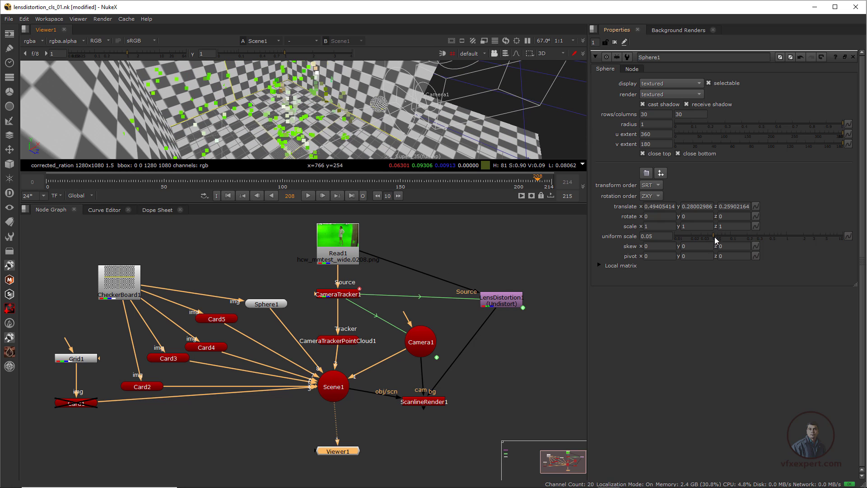
pyautogui.moveTo(714, 237); pyautogui.dragTo(707, 237)
pyautogui.keyDown('ctrl'); pyautogui.moveTo(409, 137); pyautogui.dragTo(293, 89); pyautogui.keyUp('ctrl')
# Step: Add a Cube geometry node, textured by CheckerBoard1 and connected to Scene1
pyautogui.scroll(-4, 294, 90)
pyautogui.moveTo(185, 313); pyautogui.dragTo(222, 342, button='middle')
pyautogui.click(10, 164)
pyautogui.moveTo(45, 178)
pyautogui.click(125, 191)
pyautogui.moveTo(198, 319); pyautogui.dragTo(156, 308)
pyautogui.moveTo(288, 305); pyautogui.dragTo(263, 296, button='middle')
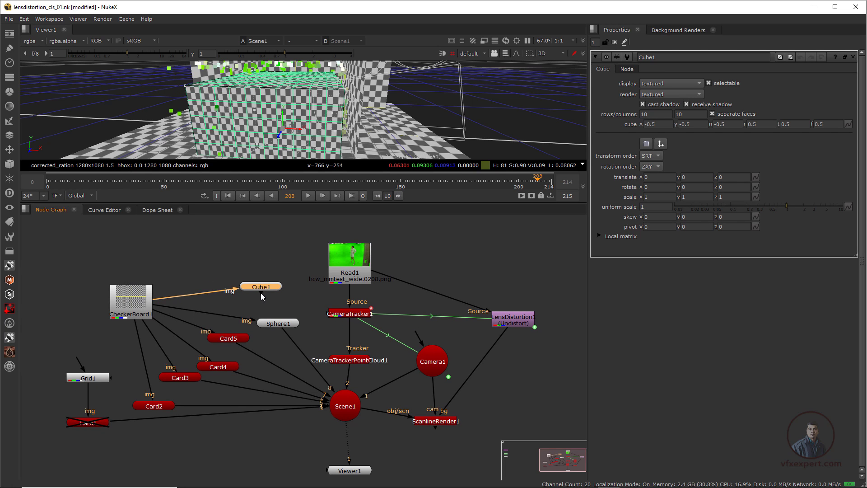
pyautogui.scroll(-4, 320, 94)
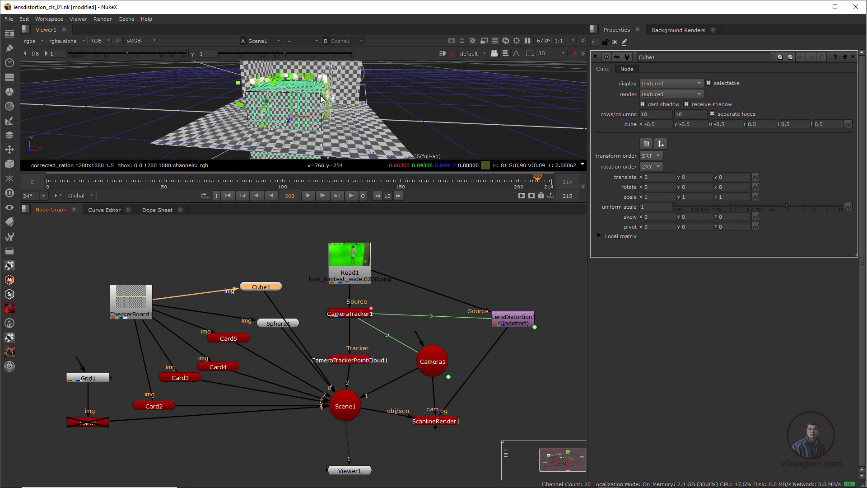
# Step: Scale Cube1 uniformly to 0.094 and move it to about X 0.533 near the side wall
pyautogui.moveTo(330, 107); pyautogui.dragTo(329, 113, button='middle')
pyautogui.keyDown('ctrl'); pyautogui.moveTo(331, 114); pyautogui.dragTo(312, 131); pyautogui.keyUp('ctrl')
pyautogui.moveTo(787, 209); pyautogui.dragTo(751, 211)
pyautogui.scroll(4, 316, 108)
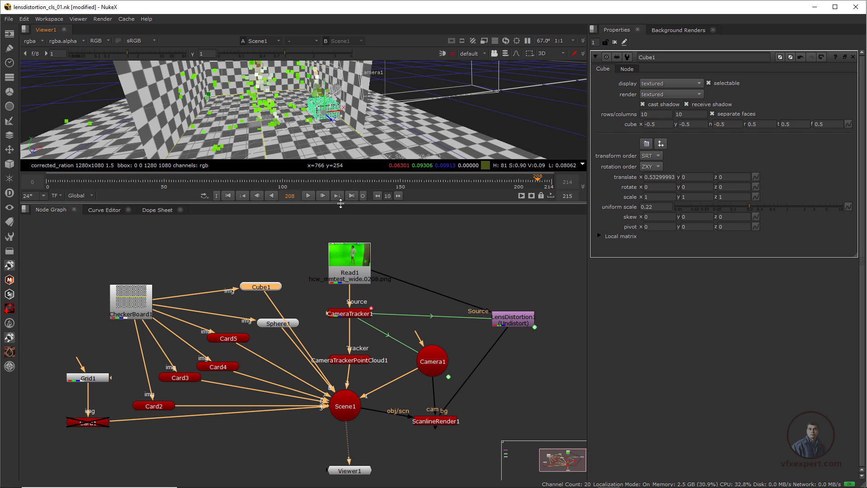
pyautogui.moveTo(340, 204); pyautogui.dragTo(340, 290)
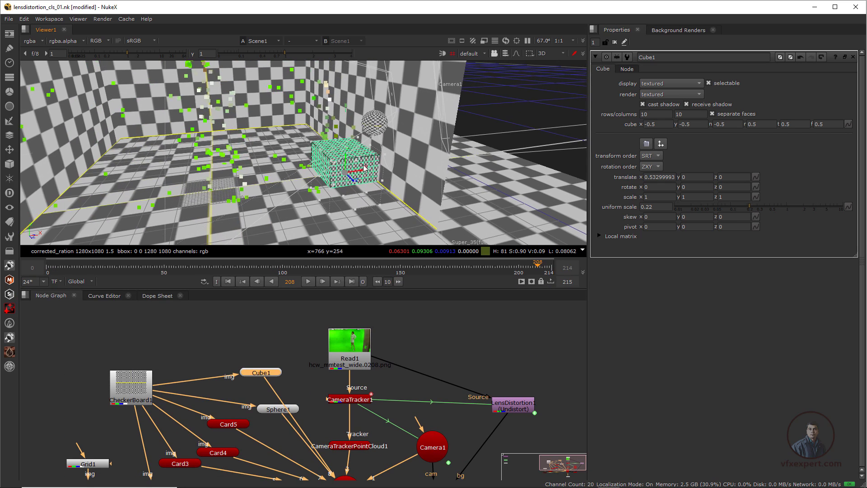
pyautogui.moveTo(748, 206); pyautogui.dragTo(735, 211)
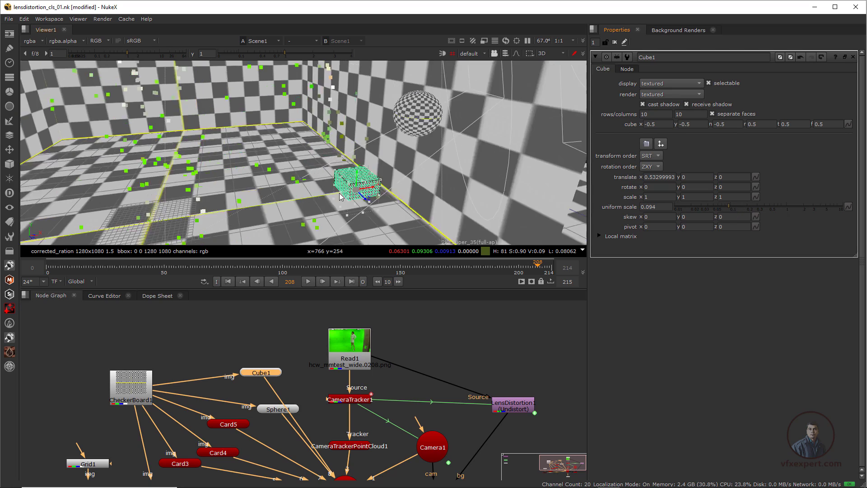
# Step: Shape Cube1 into a pillar with top extent 8.34 and uniform scale 0.054 at about X 0.496, Z 0.221, and shrink Sphere1 to 0.0102
pyautogui.moveTo(359, 186); pyautogui.dragTo(360, 49)
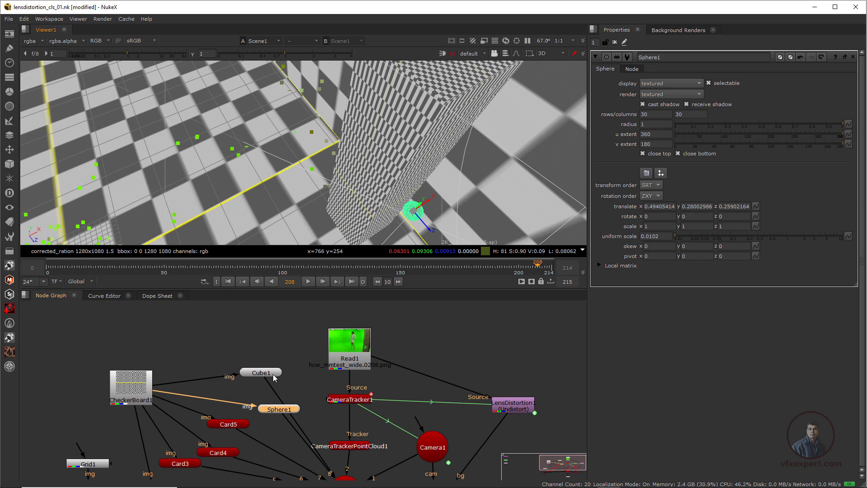
pyautogui.click(272, 373)
pyautogui.doubleClick(273, 374)
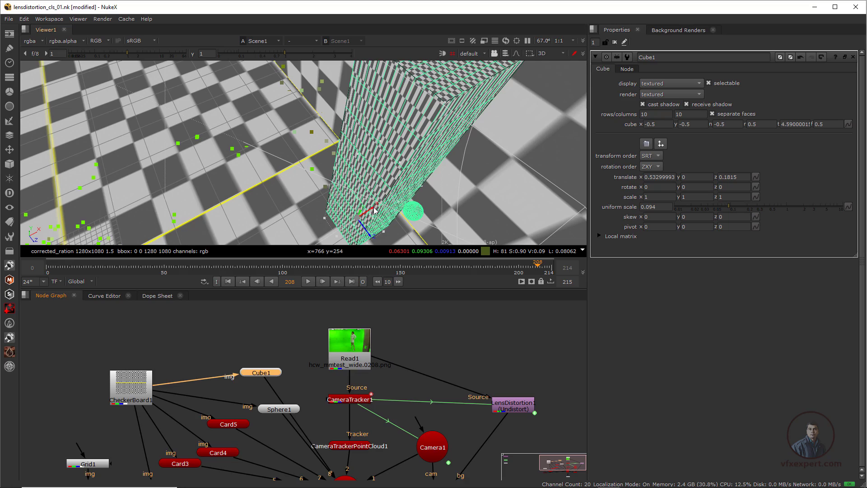
pyautogui.moveTo(373, 210); pyautogui.dragTo(374, 249)
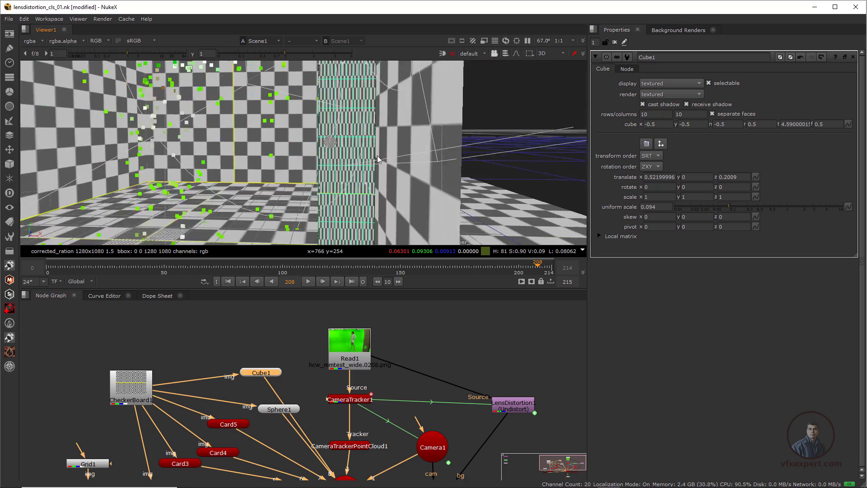
pyautogui.keyDown('ctrl'); pyautogui.moveTo(397, 136); pyautogui.dragTo(351, 167); pyautogui.keyUp('ctrl')
pyautogui.scroll(-2, 370, 361)
pyautogui.moveTo(371, 376); pyautogui.dragTo(371, 353, button='middle')
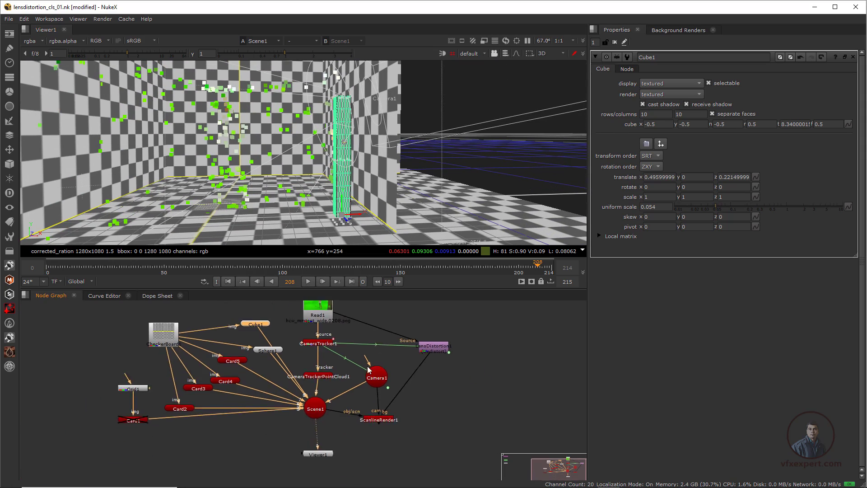
# Step: Display the ScanlineRender1 result in 2D and move through the shot to frame 215 to check the pillar
pyautogui.scroll(1, 381, 397)
pyautogui.click(391, 422)
pyautogui.press('1')
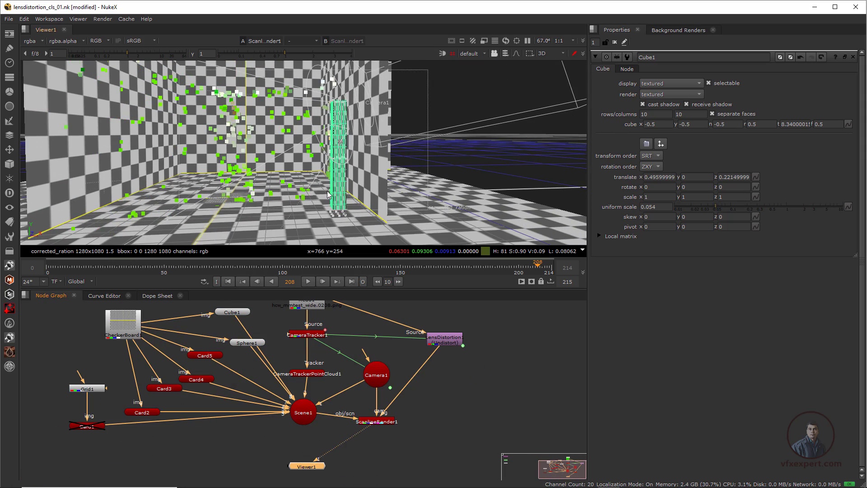
pyautogui.press('Tab')
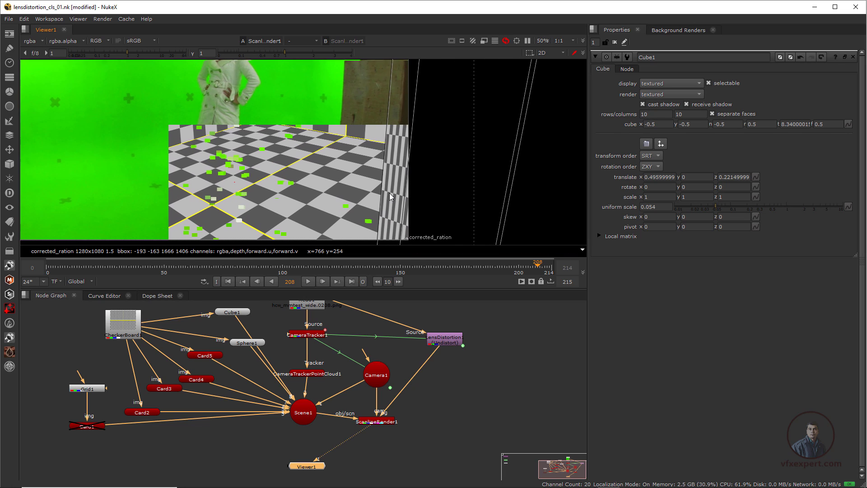
pyautogui.scroll(-2, 429, 160)
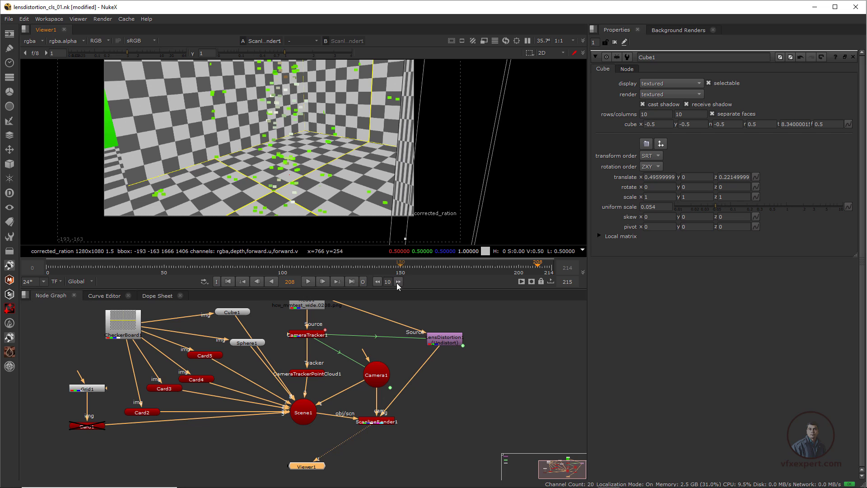
pyautogui.click(527, 268)
pyautogui.moveTo(527, 267); pyautogui.dragTo(554, 267)
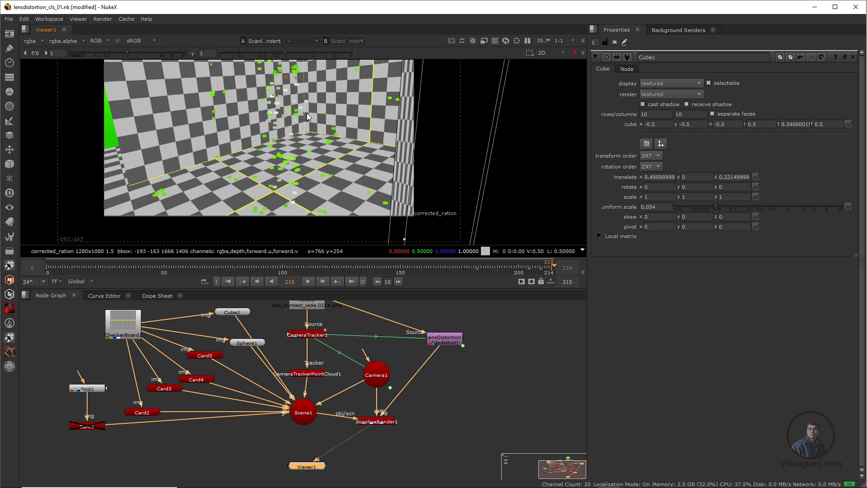
# Step: Widen the Cube1 pillar to an X extent of -0.99, set its front extent to about 0.48, and return to the 2D render
pyautogui.press('Tab')
pyautogui.keyDown('ctrl'); pyautogui.moveTo(291, 150); pyautogui.dragTo(292, 214); pyautogui.keyUp('ctrl')
pyautogui.scroll(5, 283, 181)
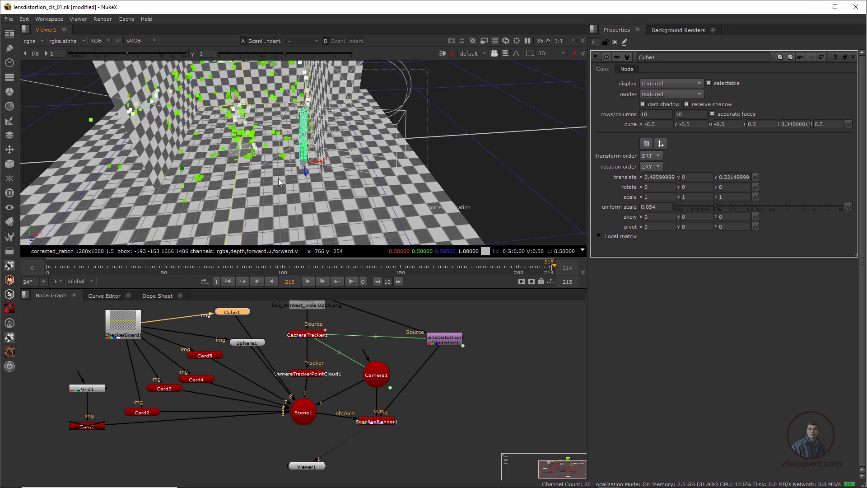
pyautogui.moveTo(292, 148); pyautogui.dragTo(280, 149)
pyautogui.keyDown('ctrl'); pyautogui.moveTo(338, 209); pyautogui.dragTo(354, 209); pyautogui.keyUp('ctrl')
pyautogui.keyDown('alt'); pyautogui.moveTo(356, 214); pyautogui.dragTo(302, 194, button='right'); pyautogui.keyUp('alt')
pyautogui.press('Tab')
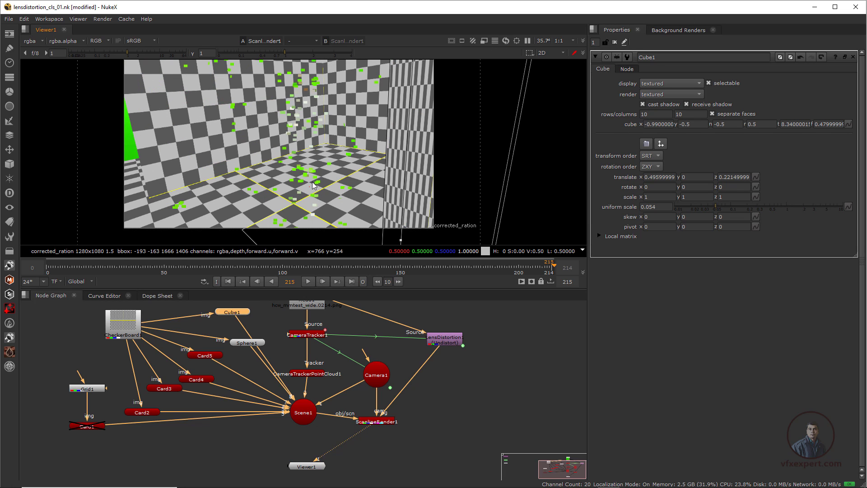
# Step: Examine how the pillar and the checkerboard walls cover the rendered frame
pyautogui.scroll(2, 382, 192)
pyautogui.scroll(-2, 382, 192)
pyautogui.scroll(-1, 443, 144)
pyautogui.moveTo(413, 200); pyautogui.dragTo(401, 218, button='middle')
pyautogui.scroll(-1, 444, 144)
pyautogui.scroll(3, 424, 191)
pyautogui.scroll(-1, 424, 191)
pyautogui.scroll(1, 401, 222)
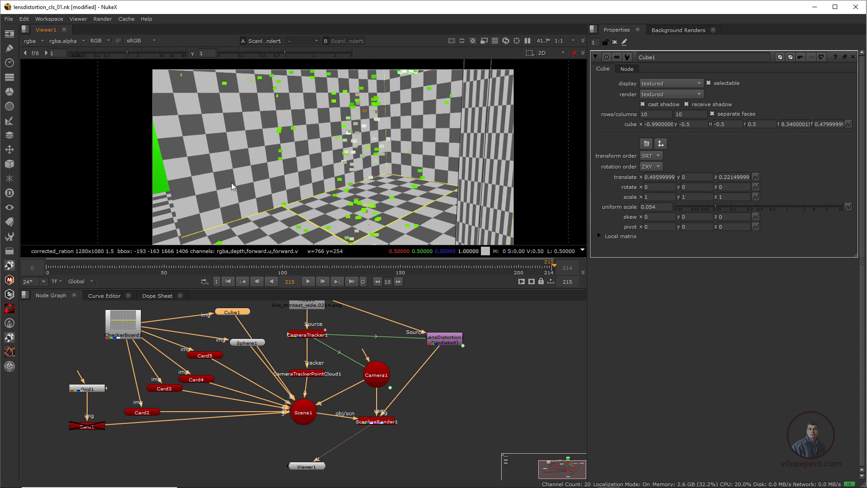
# Step: Move the side-wall Card4 along Z to -0.004 to cover the exposed green area in the render
pyautogui.press('Tab')
pyautogui.moveTo(295, 168)
pyautogui.keyDown('ctrl'); pyautogui.mouseDown()
pyautogui.moveTo(334, 212)
pyautogui.moveTo(306, 188)
pyautogui.moveTo(334, 189)
pyautogui.moveTo(284, 155)
pyautogui.mouseUp(); pyautogui.keyUp('ctrl')
pyautogui.click(284, 156)
pyautogui.moveTo(299, 127); pyautogui.dragTo(240, 159)
pyautogui.keyDown('ctrl'); pyautogui.moveTo(262, 199); pyautogui.dragTo(343, 181); pyautogui.keyUp('ctrl')
pyautogui.press('Tab')
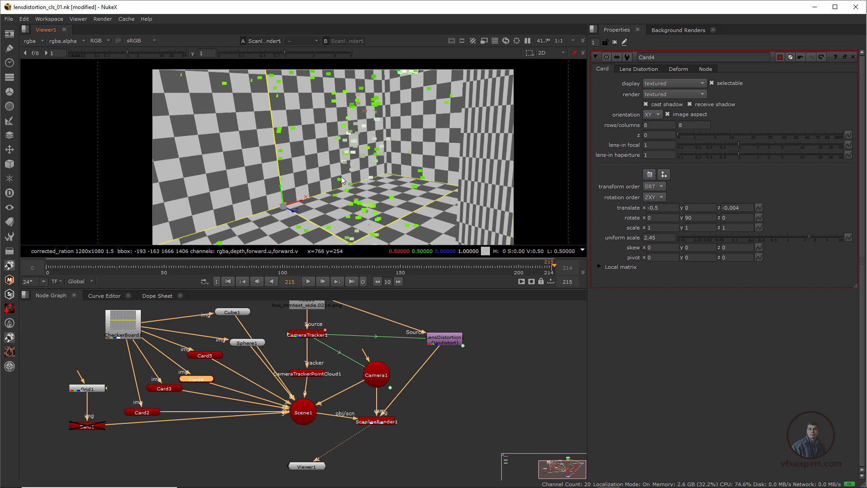
# Step: Examine the rendered room with the moved wall and return to frame 0
pyautogui.scroll(-4, 363, 182)
pyautogui.moveTo(364, 182); pyautogui.dragTo(319, 179, button='middle')
pyautogui.scroll(4, 319, 180)
pyautogui.click(228, 282)
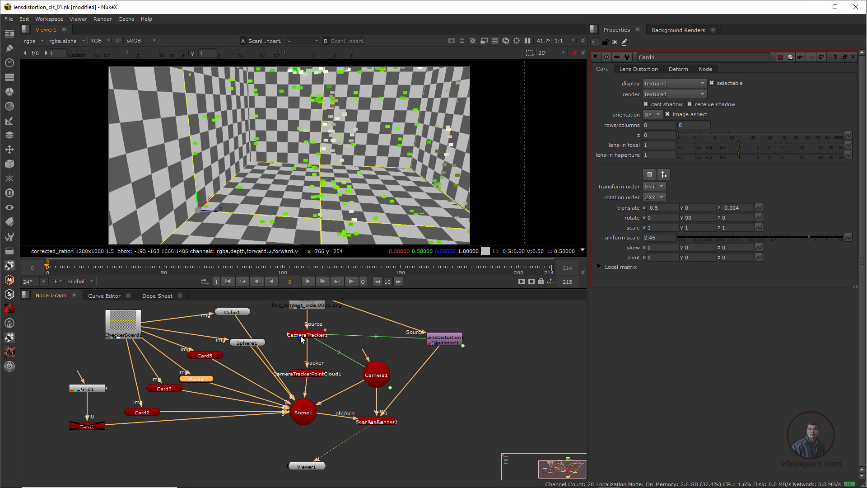
# Step: Examine the rendered checkerboard room and the scene transform settings of CameraTracker1
pyautogui.scroll(-3, 343, 195)
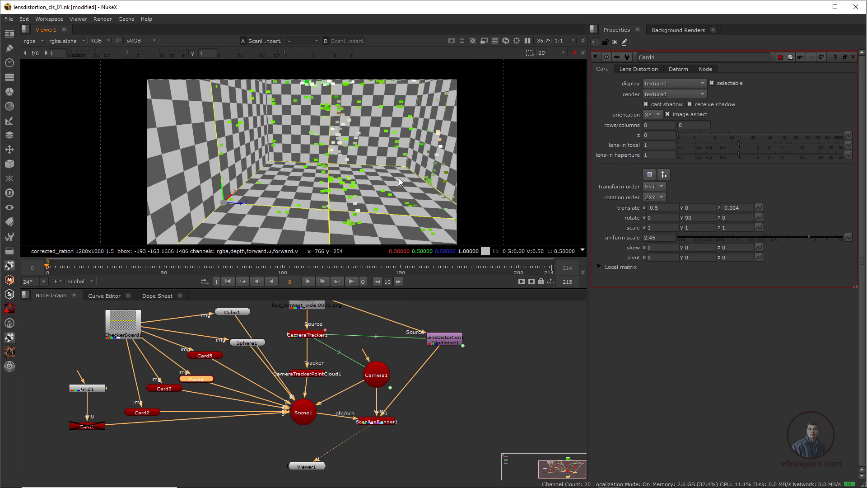
pyautogui.scroll(2, 374, 201)
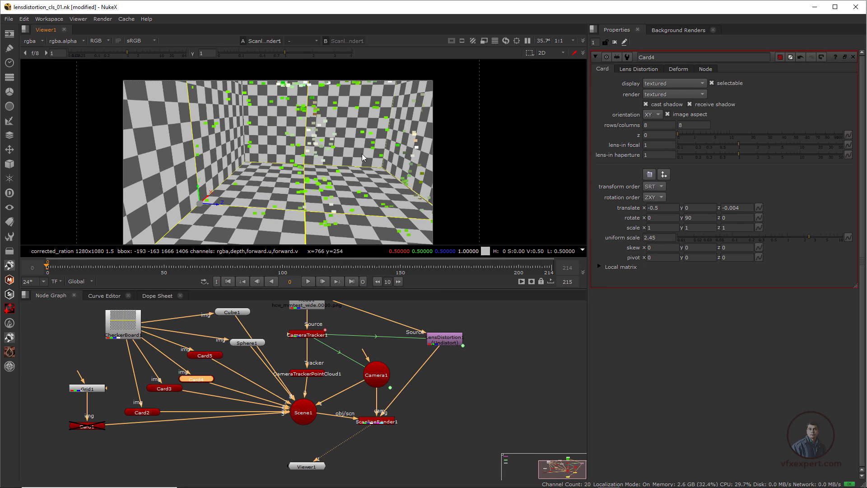
pyautogui.moveTo(306, 321); pyautogui.dragTo(330, 343, button='middle')
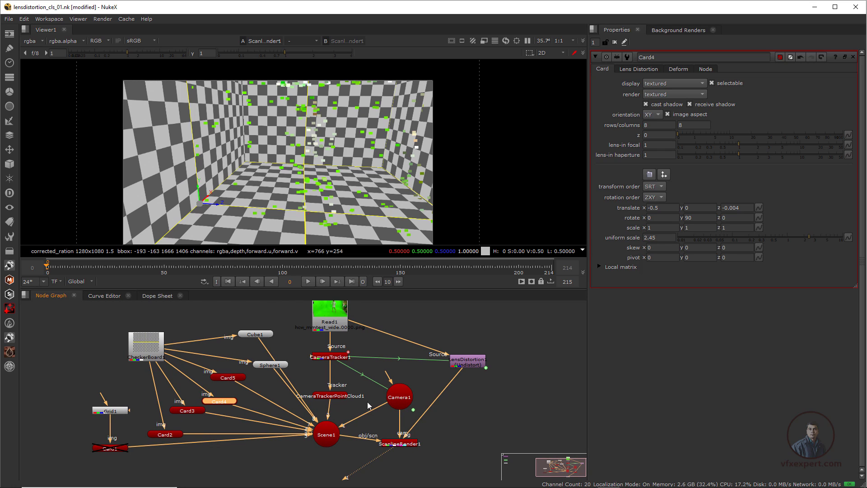
pyautogui.doubleClick(339, 358)
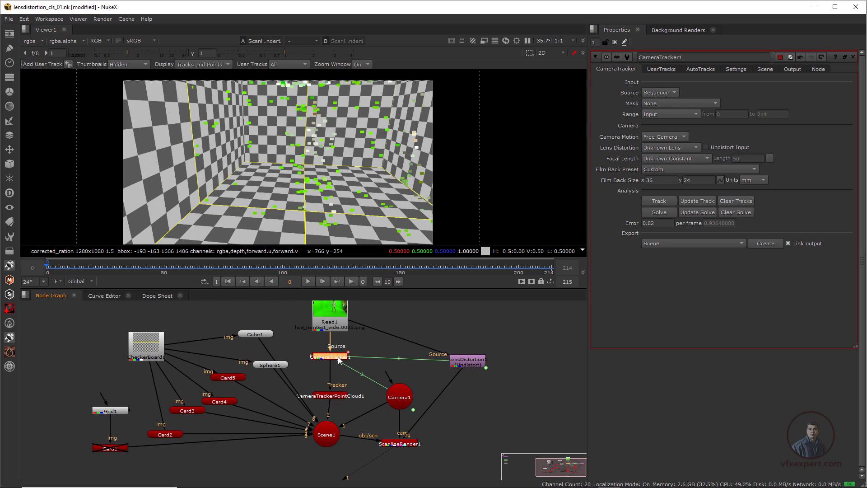
pyautogui.click(762, 71)
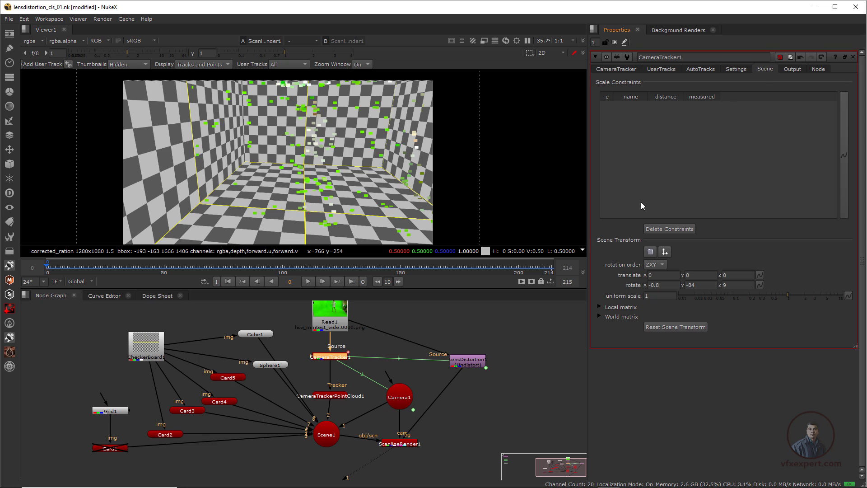
pyautogui.scroll(-1, 364, 179)
pyautogui.scroll(1, 361, 179)
pyautogui.scroll(-1, 362, 179)
pyautogui.scroll(1, 346, 202)
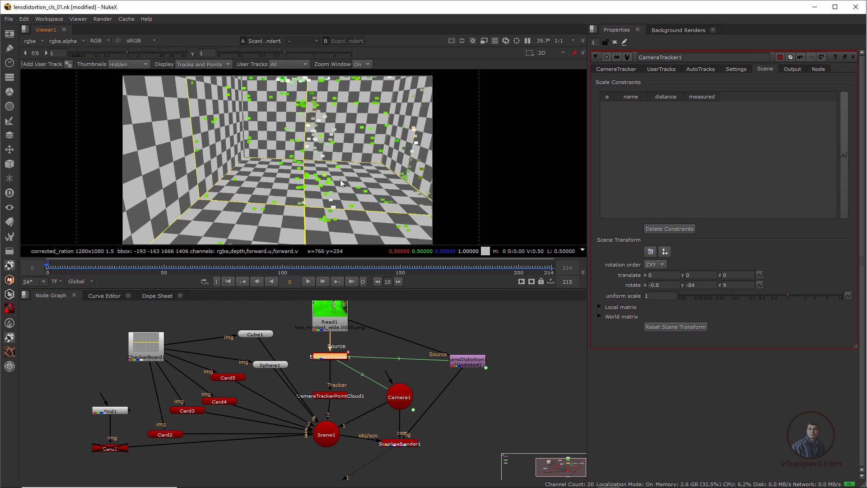
pyautogui.scroll(-1, 284, 193)
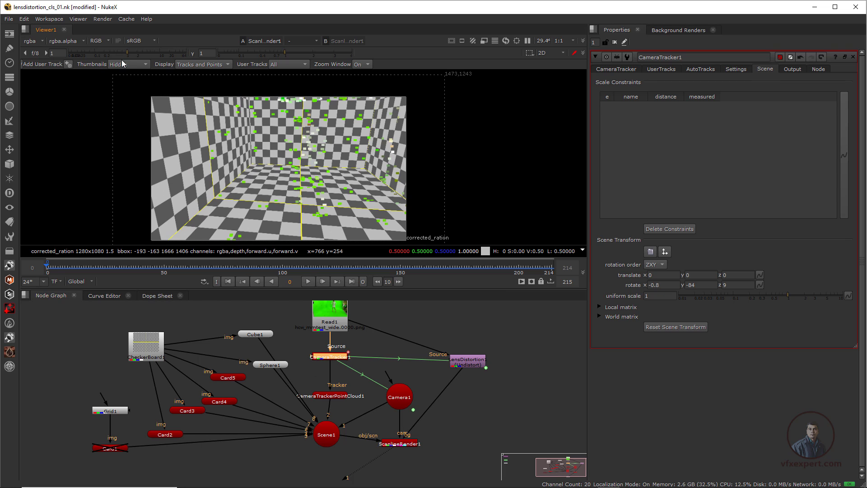
# Step: Save the script as a new version named lensdistortion_cls_02.nk
pyautogui.click(8, 19)
pyautogui.click(49, 87)
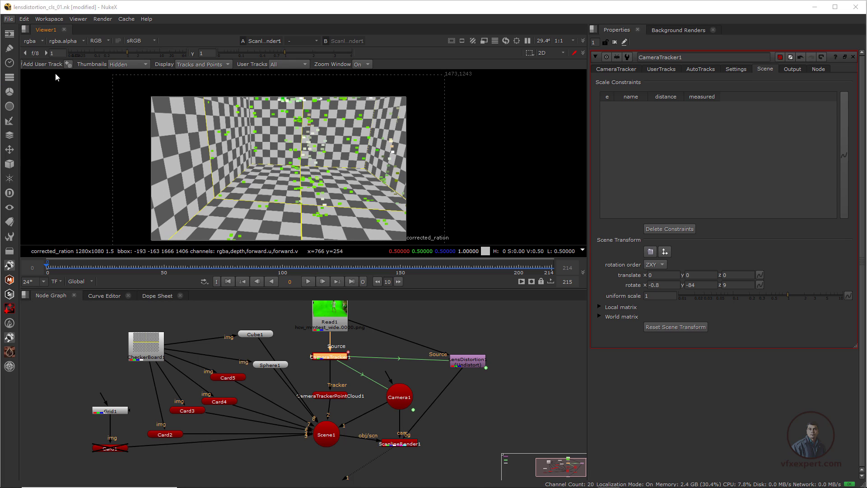
pyautogui.click(367, 237)
pyautogui.press('BackSpace')
pyautogui.write('2')
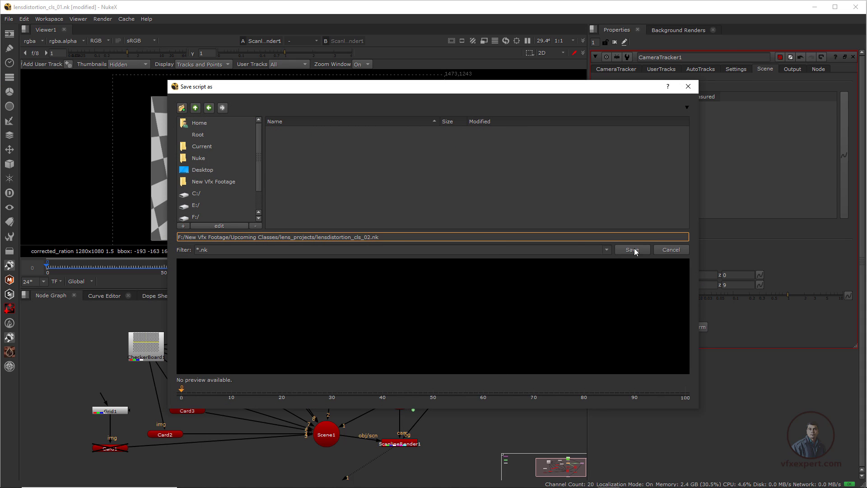
pyautogui.click(633, 250)
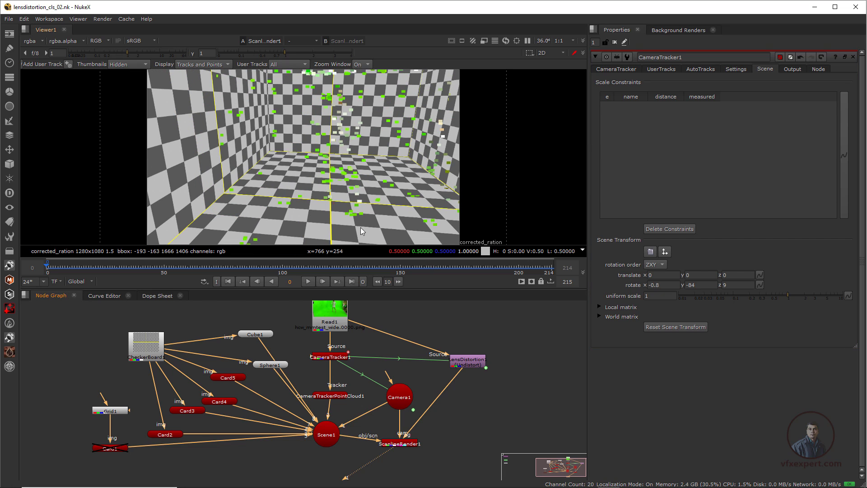
# Step: Disconnect the ScanlineRender1 background input from the LensDistortion1 node
pyautogui.scroll(2, 399, 400)
pyautogui.scroll(1, 349, 406)
pyautogui.moveTo(348, 396); pyautogui.dragTo(387, 428, button='middle')
pyautogui.scroll(-1, 387, 428)
pyautogui.moveTo(374, 441); pyautogui.dragTo(393, 445)
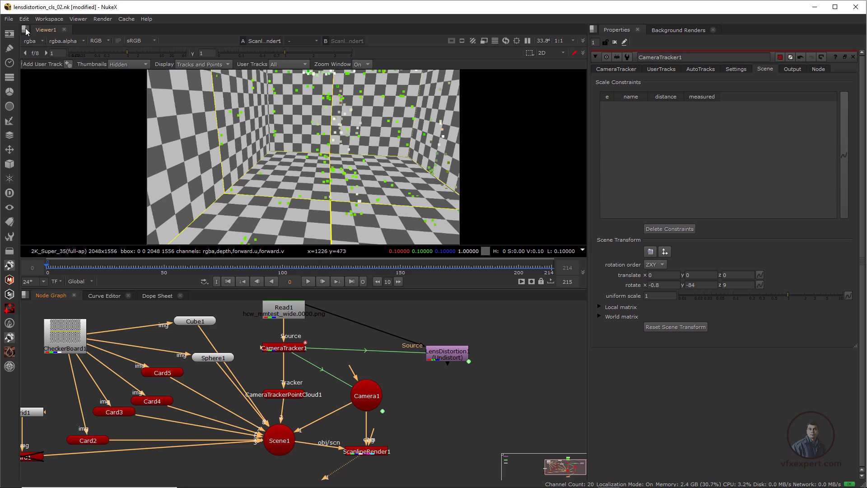
# Step: Add a Constant node as the ScanlineRender1 background and set its format to corrected_ration 1280x1080
pyautogui.click(9, 33)
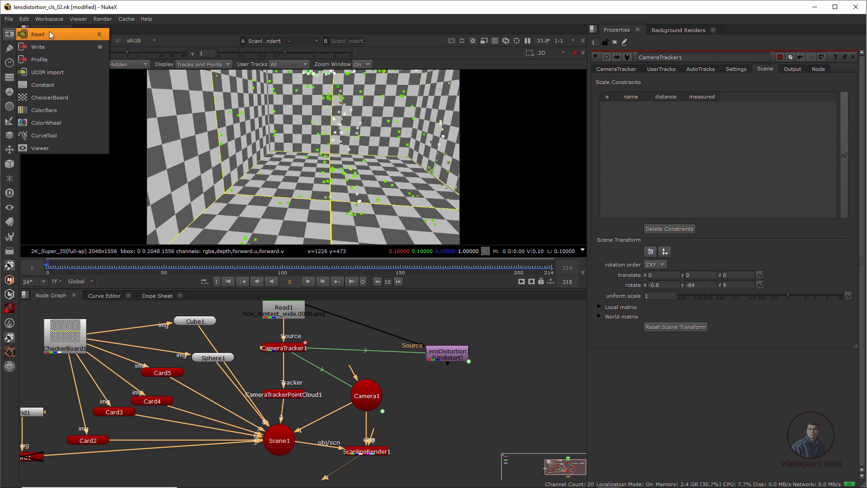
pyautogui.click(57, 85)
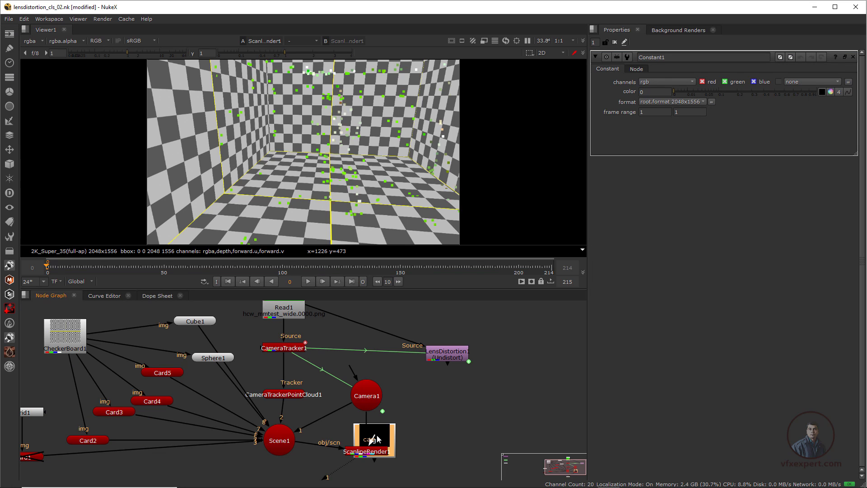
pyautogui.moveTo(385, 436); pyautogui.dragTo(441, 404)
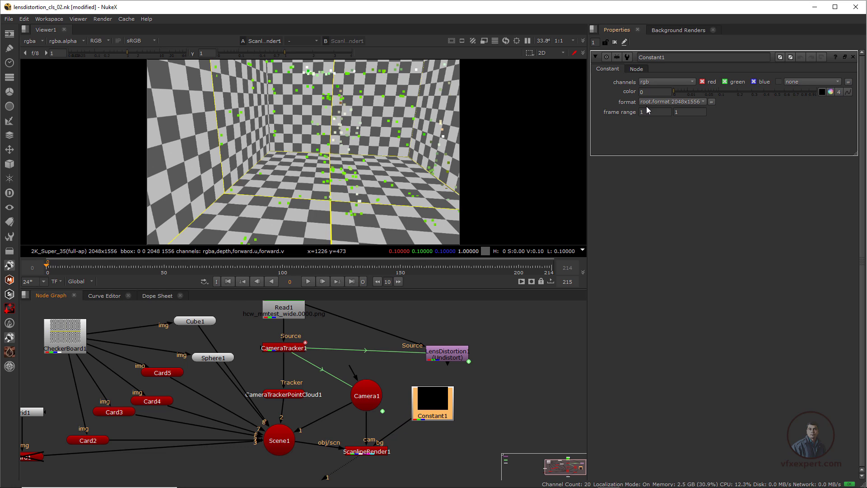
pyautogui.click(662, 103)
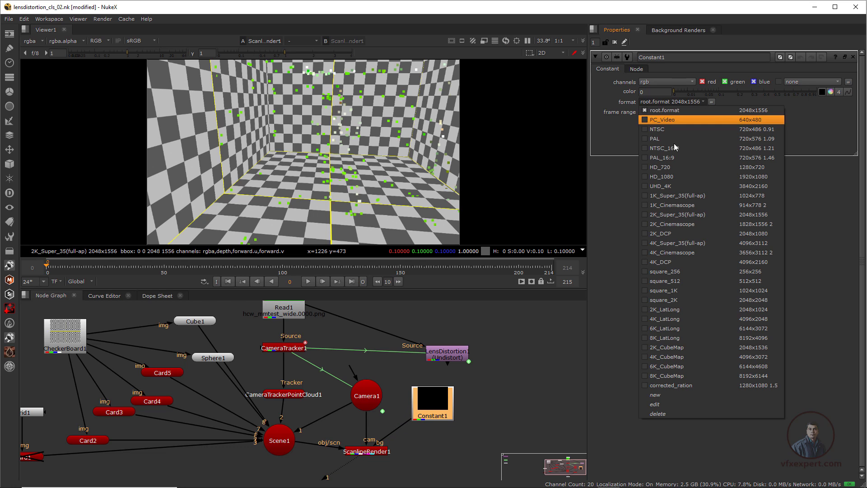
pyautogui.click(691, 386)
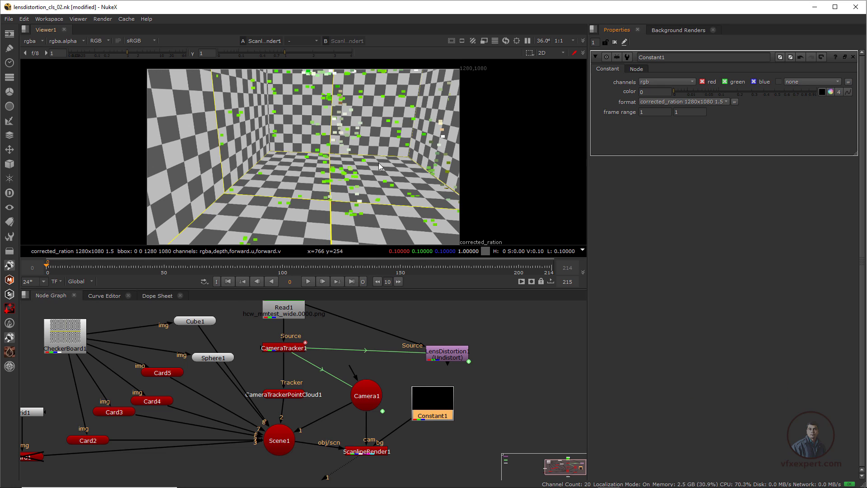
# Step: Place the Constant1 node beside ScanlineRender1 and save the script
pyautogui.moveTo(432, 404); pyautogui.dragTo(441, 443)
pyautogui.scroll(-2, 389, 384)
pyautogui.scroll(-1, 389, 382)
pyautogui.moveTo(389, 382); pyautogui.dragTo(363, 387, button='middle')
pyautogui.scroll(1, 360, 383)
pyautogui.scroll(2, 305, 383)
pyautogui.scroll(-1, 368, 391)
pyautogui.scroll(1, 386, 373)
pyautogui.scroll(-1, 387, 373)
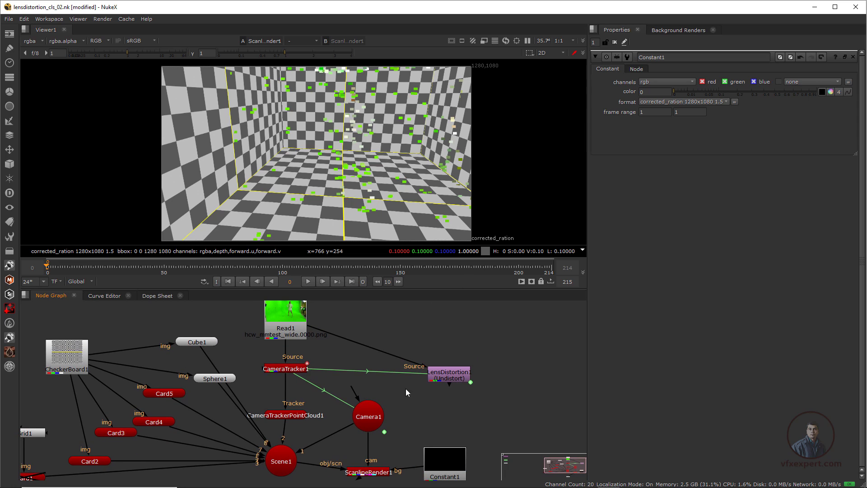
pyautogui.moveTo(425, 387); pyautogui.dragTo(432, 386, button='middle')
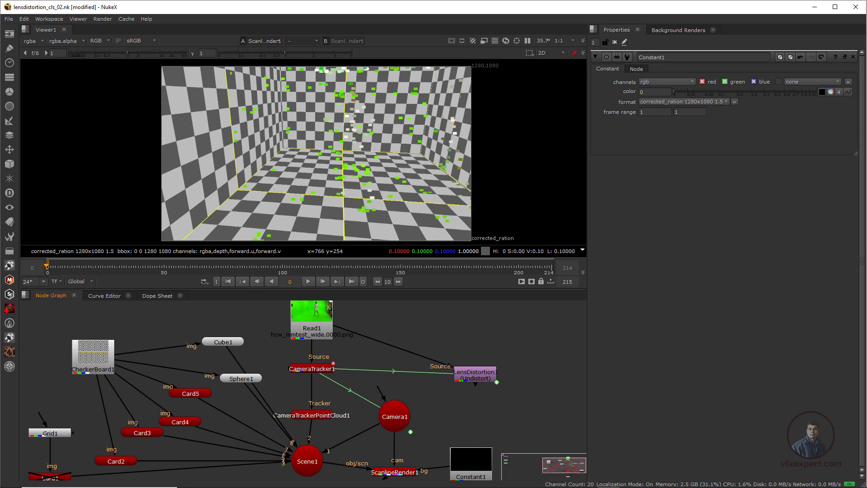
pyautogui.click(13, 19)
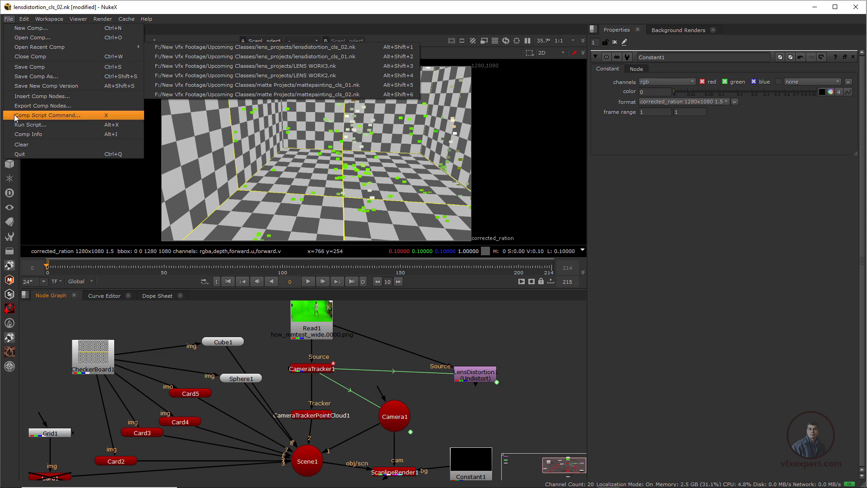
pyautogui.click(19, 67)
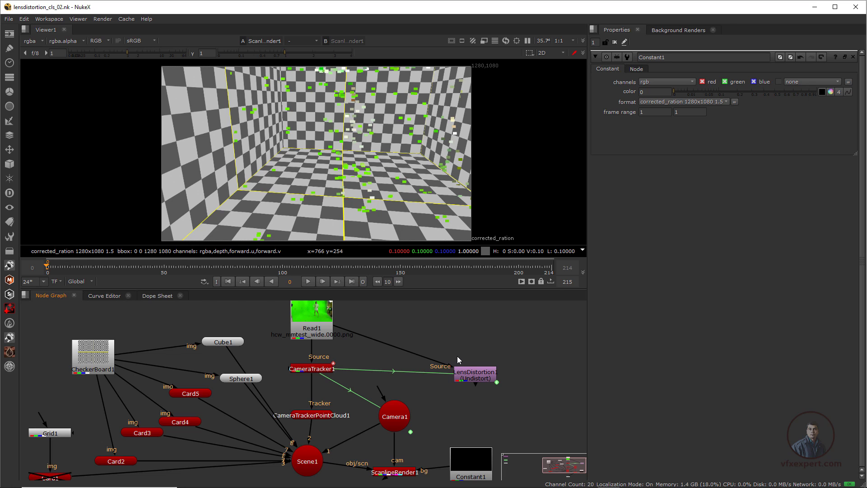
# Step: Show the original Read1 footage in the viewer
pyautogui.scroll(-2, 457, 356)
pyautogui.moveTo(477, 373); pyautogui.dragTo(422, 391, button='middle')
pyautogui.scroll(3, 384, 361)
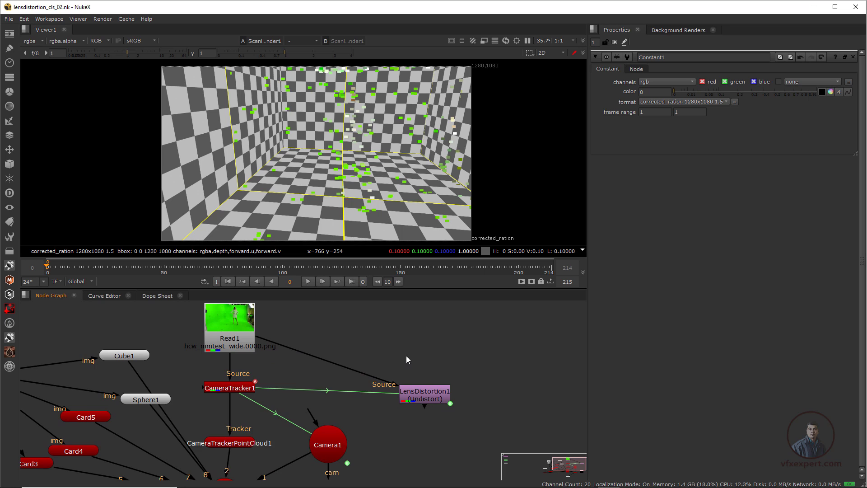
pyautogui.moveTo(405, 356); pyautogui.dragTo(415, 352, button='middle')
pyautogui.click(260, 321)
pyautogui.press('1')
pyautogui.click(420, 354)
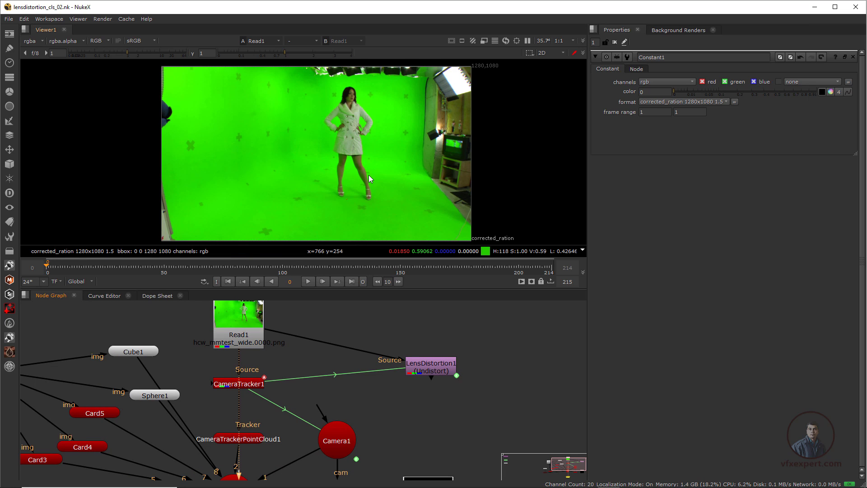
# Step: Move LensDistortion1 level with Read1 and show its undistorted output in the viewer
pyautogui.moveTo(435, 370); pyautogui.dragTo(488, 327)
pyautogui.moveTo(489, 327); pyautogui.dragTo(404, 351, button='middle')
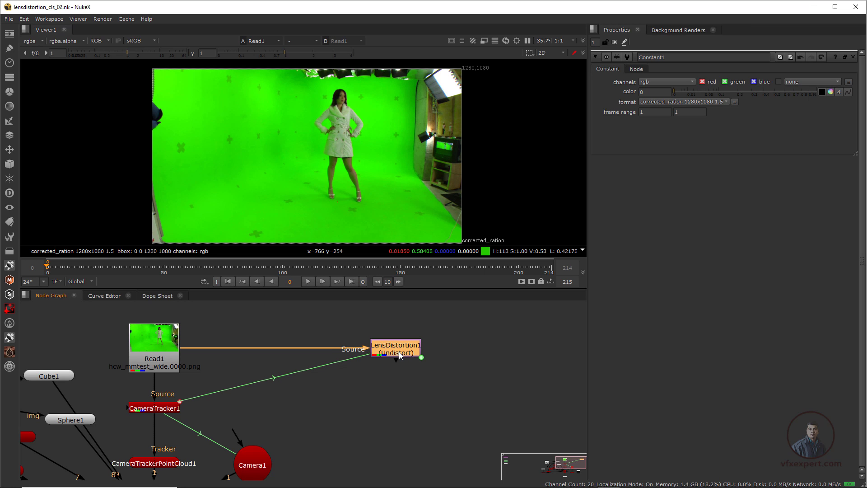
pyautogui.press('1')
pyautogui.click(393, 376)
pyautogui.scroll(-3, 392, 371)
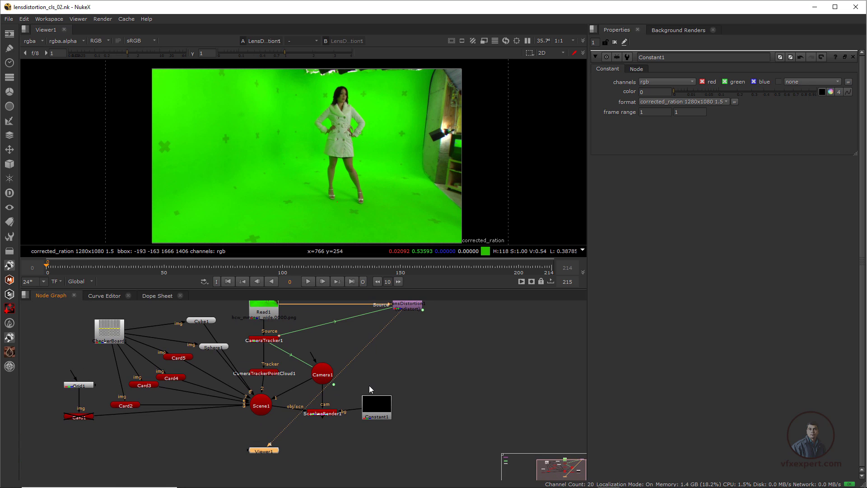
# Step: Arrange the node graph with Viewer1 directly below LensDistortion1 and Constant1 close to Camera1
pyautogui.moveTo(269, 454); pyautogui.dragTo(412, 333)
pyautogui.moveTo(379, 401); pyautogui.dragTo(360, 376)
pyautogui.moveTo(402, 323); pyautogui.dragTo(399, 362, button='middle')
pyautogui.scroll(2, 399, 361)
pyautogui.moveTo(447, 322); pyautogui.dragTo(394, 375)
pyautogui.moveTo(405, 371); pyautogui.dragTo(443, 396)
pyautogui.moveTo(425, 361); pyautogui.dragTo(418, 385, button='middle')
pyautogui.scroll(2, 418, 385)
pyautogui.scroll(-2, 438, 343)
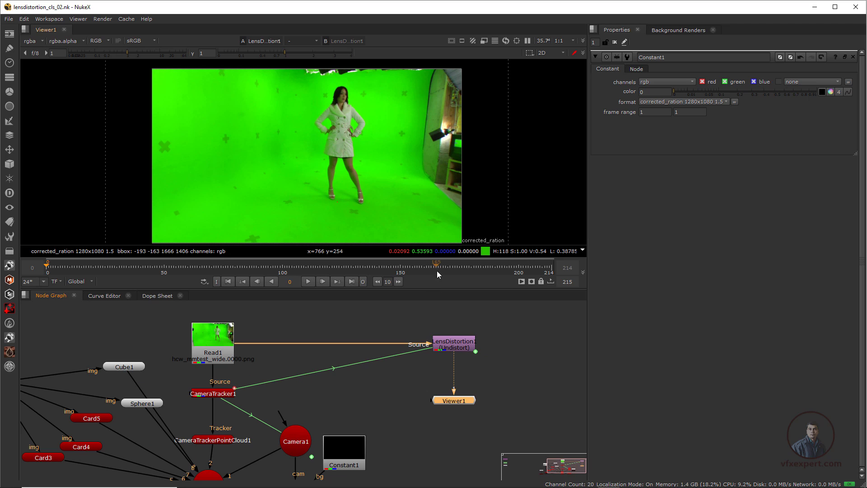
# Step: Compare the original Read1 footage with the LensDistortion1 output at frame 186
pyautogui.click(486, 271)
pyautogui.click(226, 345)
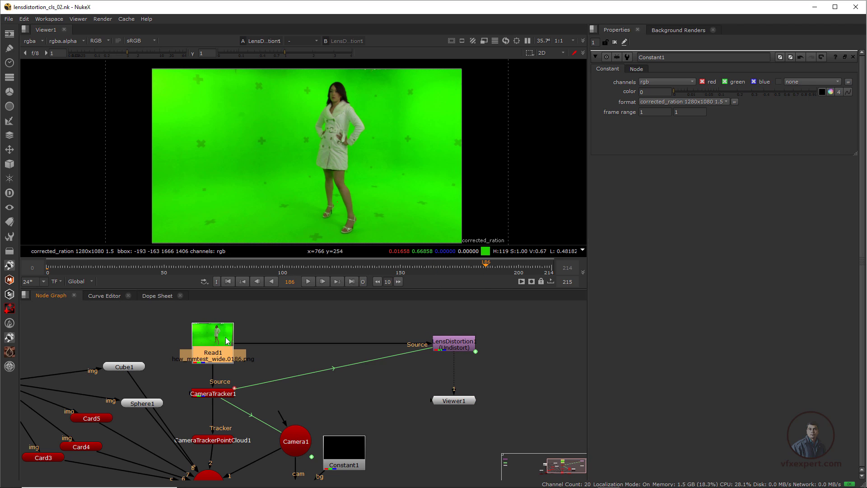
pyautogui.press('1')
pyautogui.click(465, 347)
pyautogui.press('1')
# Step: Examine the undistorted image at frame 205 and its bounding box around the frame format
pyautogui.scroll(-2, 447, 148)
pyautogui.click(530, 271)
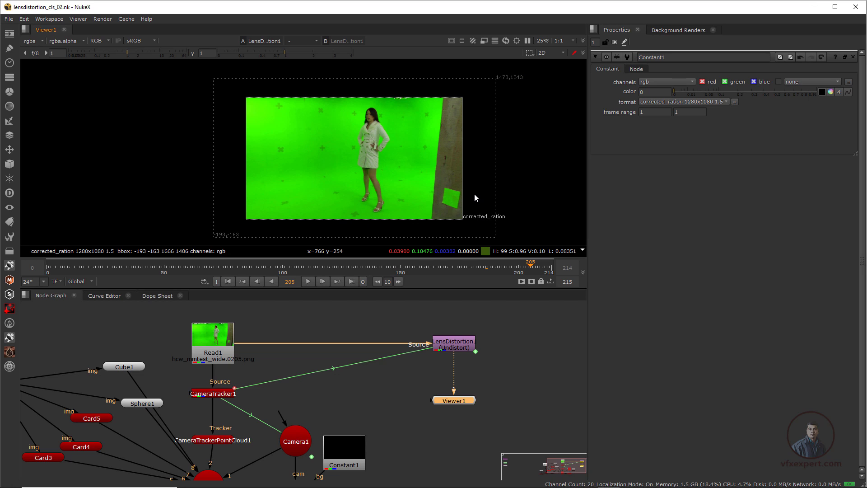
pyautogui.scroll(2, 474, 194)
pyautogui.scroll(-1, 473, 194)
pyautogui.moveTo(490, 206); pyautogui.dragTo(510, 222, button='middle')
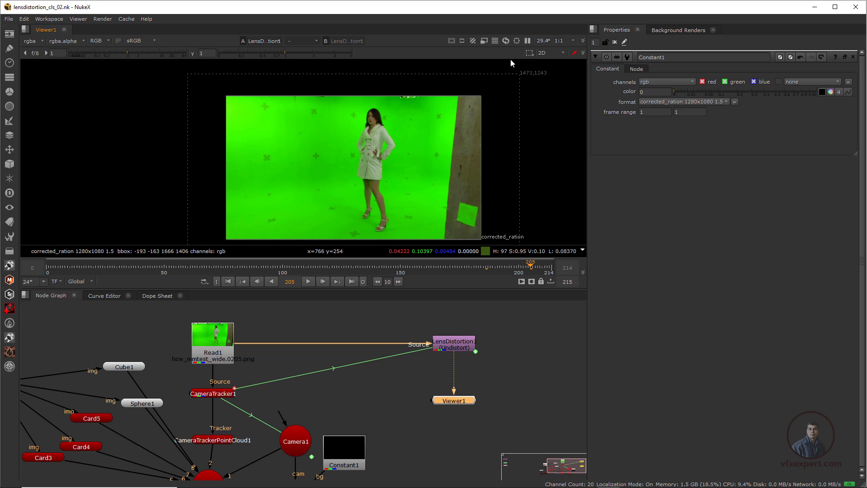
pyautogui.scroll(-1, 500, 174)
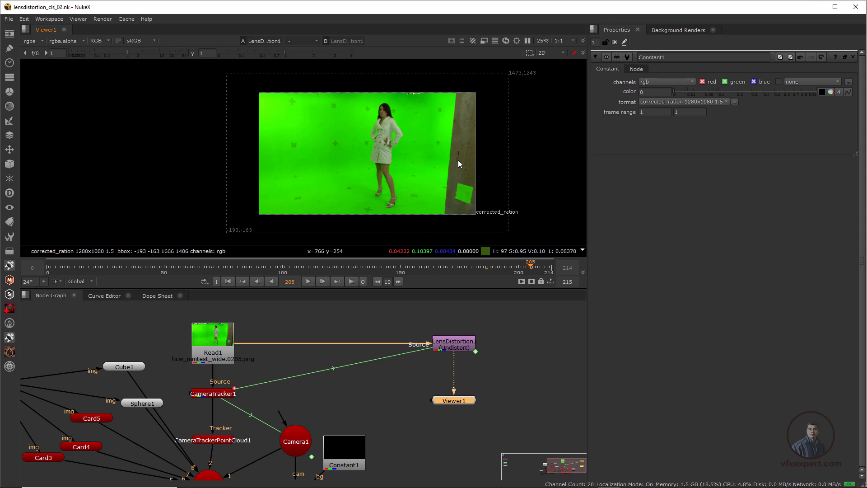
# Step: Insert a Reformat node between LensDistortion1 and Viewer1 with resize type none and preserve bounding box enabled
pyautogui.moveTo(459, 403); pyautogui.dragTo(457, 419)
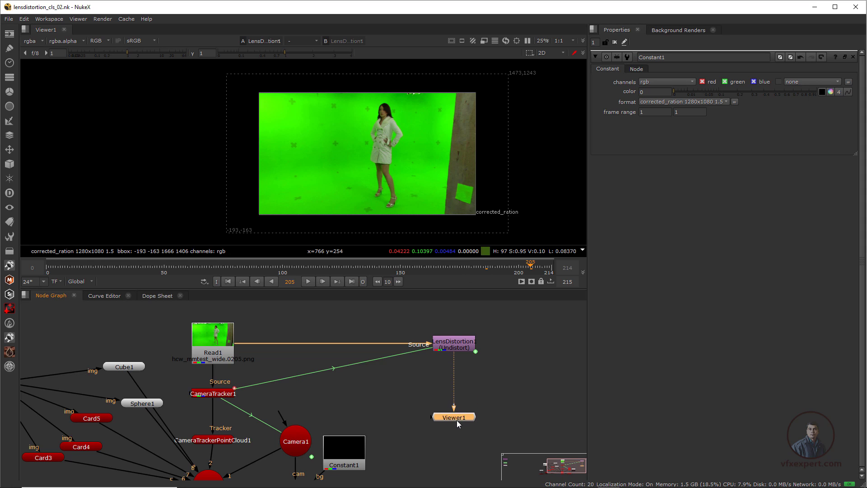
pyautogui.click(460, 346)
pyautogui.click(470, 372)
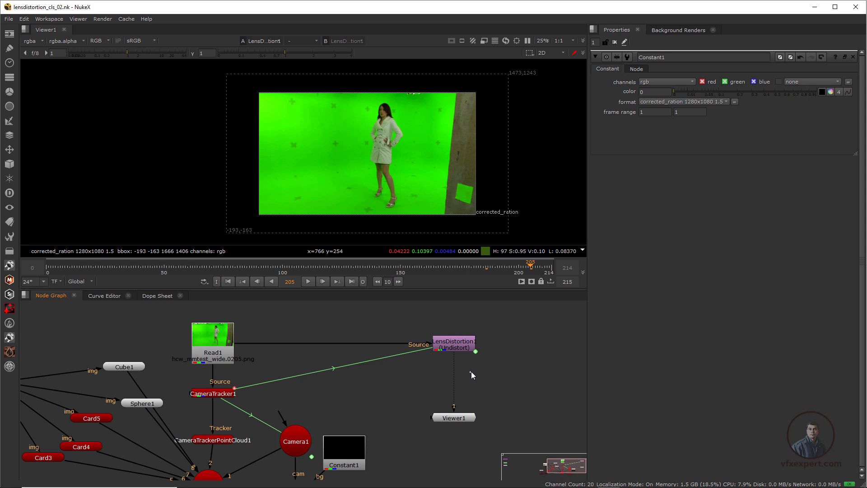
pyautogui.press('Tab')
pyautogui.write('refo')
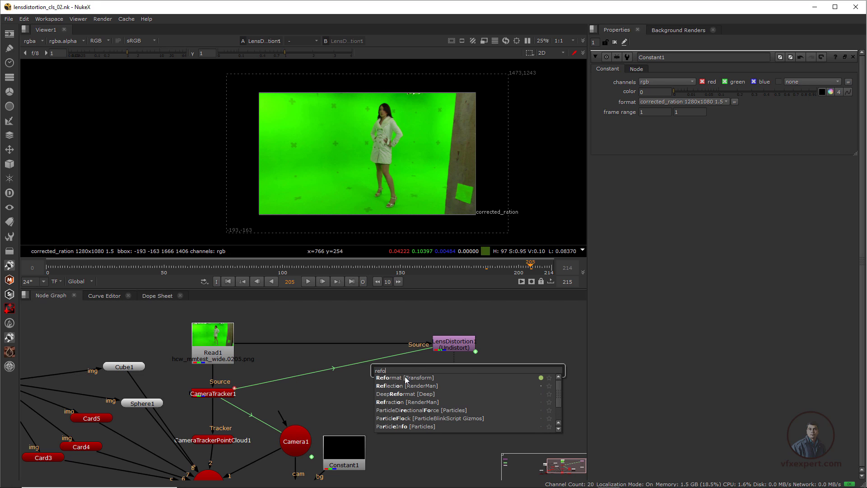
pyautogui.click(405, 377)
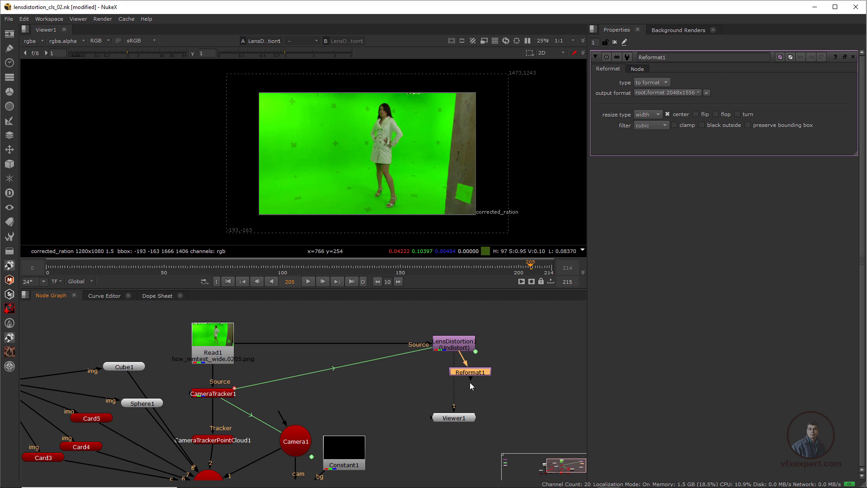
pyautogui.moveTo(456, 387); pyautogui.dragTo(455, 388)
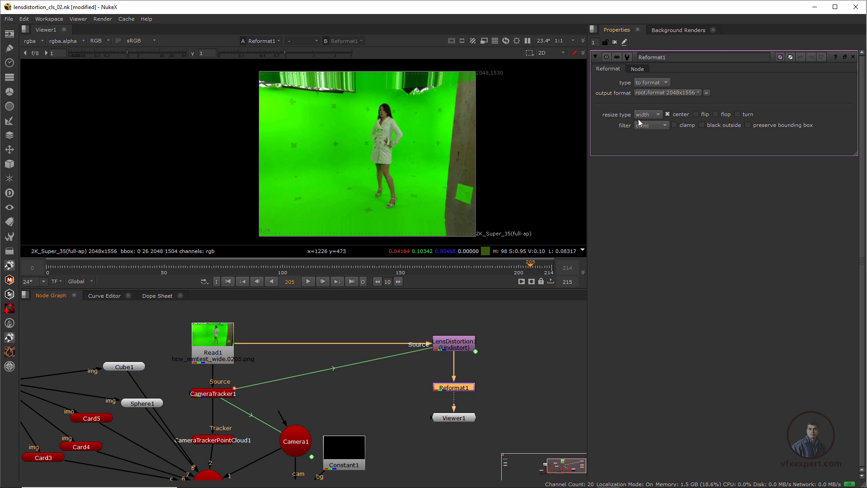
pyautogui.click(656, 115)
pyautogui.click(655, 105)
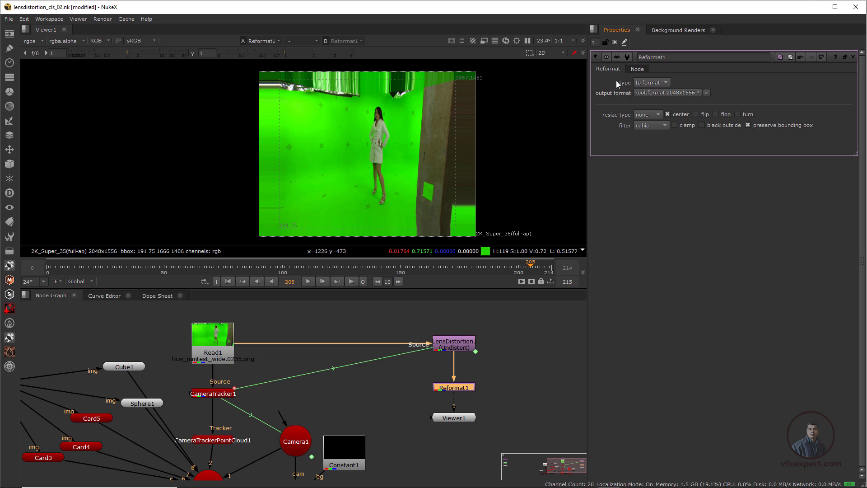
# Step: Switch the Reformat1 node to the scale type and raise its scale to 1.32 to fit the frame around the bounding box
pyautogui.click(664, 84)
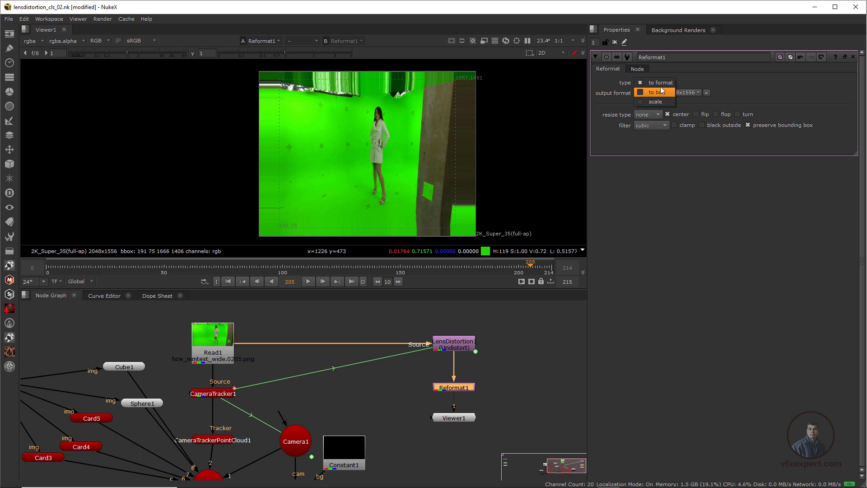
pyautogui.click(660, 102)
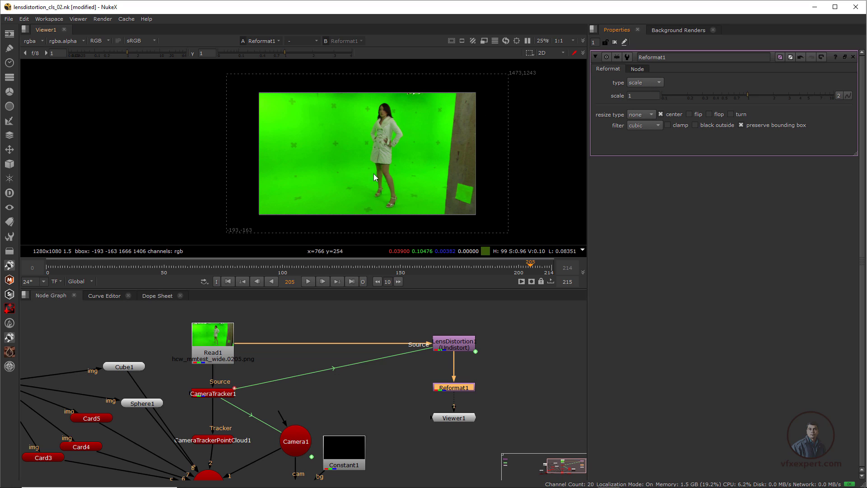
pyautogui.click(633, 95)
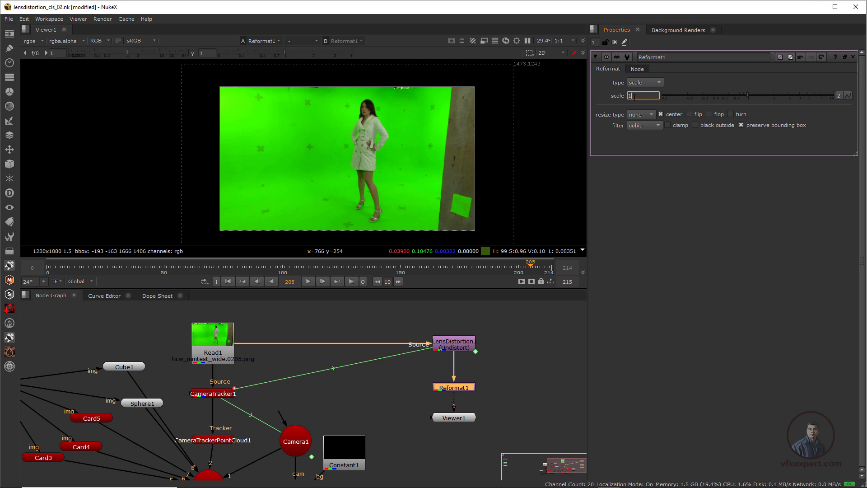
pyautogui.click(754, 95)
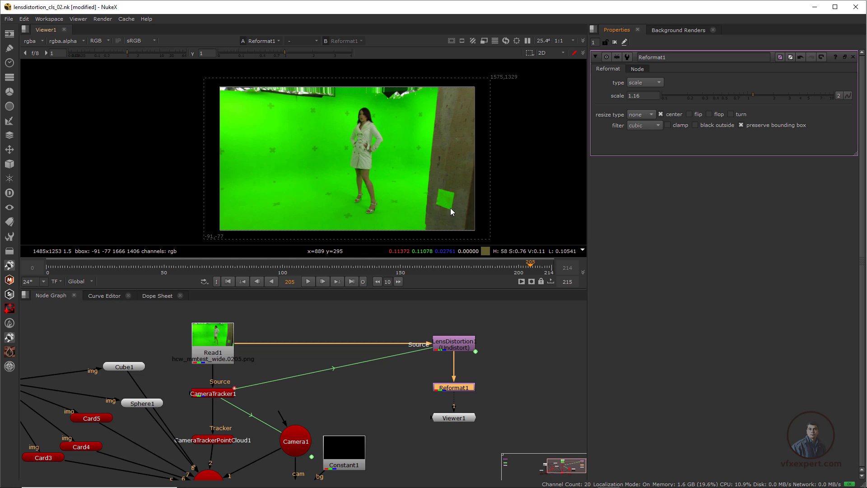
pyautogui.moveTo(753, 95); pyautogui.dragTo(759, 96)
pyautogui.scroll(3, 482, 91)
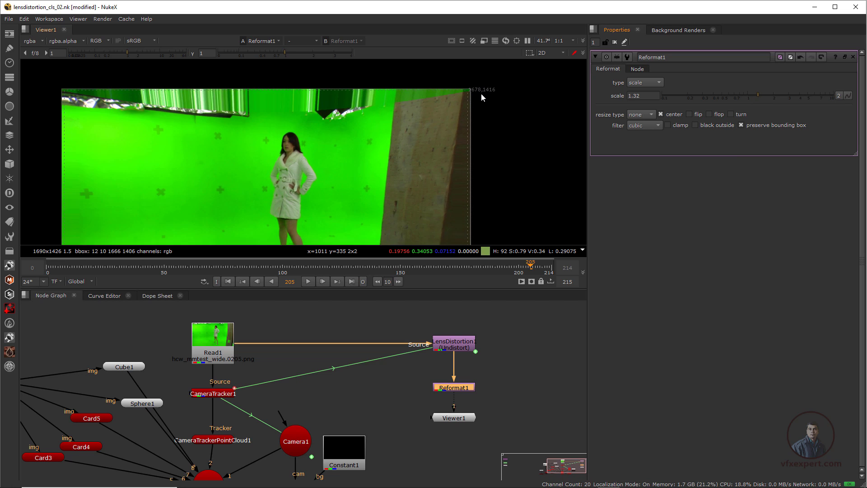
pyautogui.scroll(1, 497, 98)
pyautogui.scroll(-3, 497, 120)
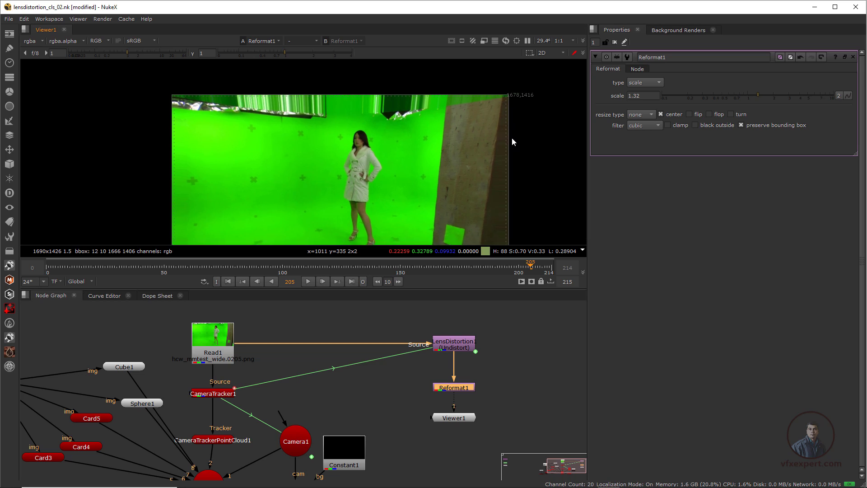
pyautogui.scroll(4, 336, 97)
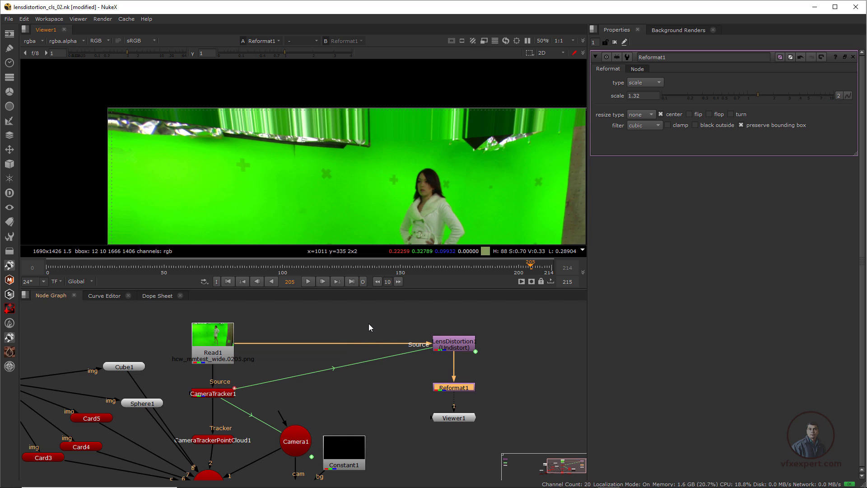
# Step: Insert a BlackOutside node on the connection between Read1 and LensDistortion1
pyautogui.click(330, 327)
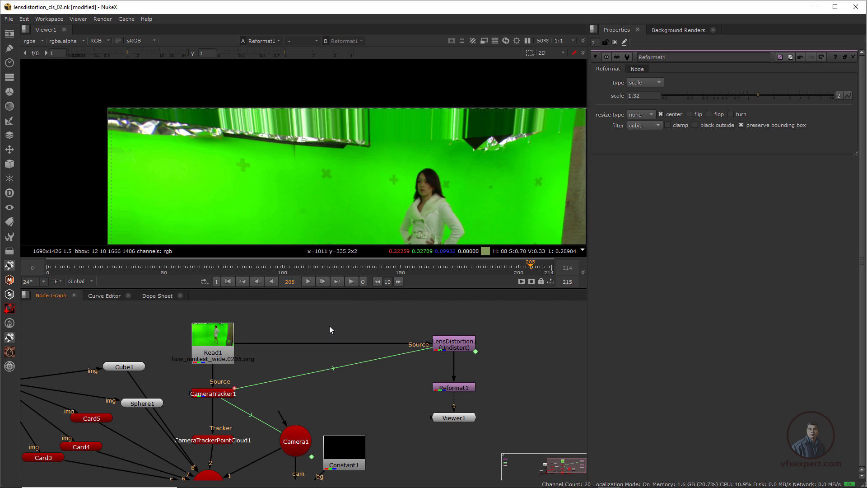
pyautogui.press('Tab')
pyautogui.write('black')
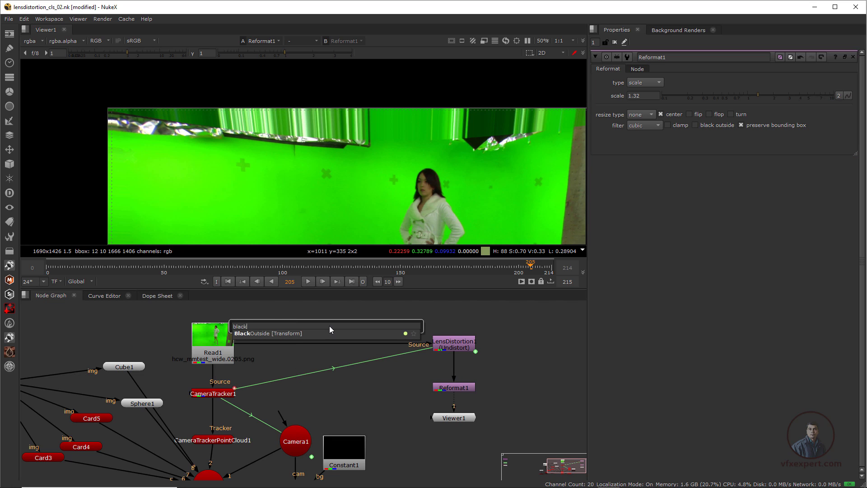
pyautogui.click(280, 334)
pyautogui.moveTo(341, 330); pyautogui.dragTo(360, 346)
pyautogui.scroll(2, 487, 150)
pyautogui.scroll(2, 487, 150)
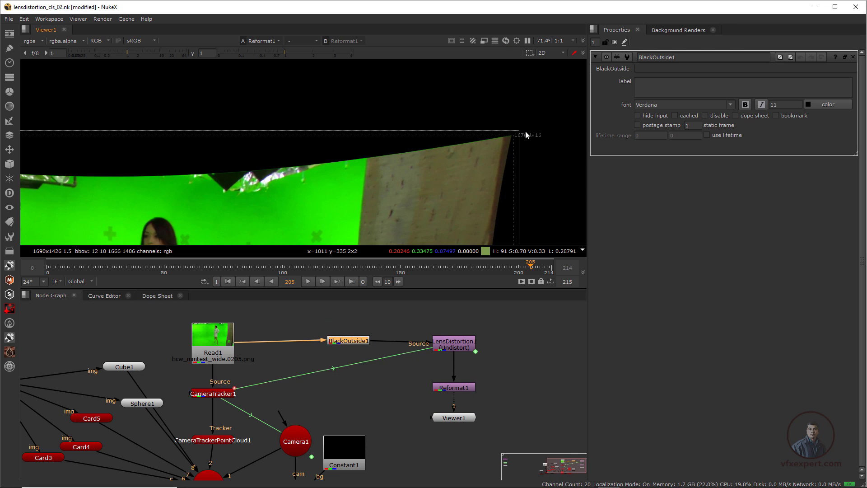
# Step: Set the Reformat1 node's scale to 1.3 so the frame fits the full undistorted image
pyautogui.doubleClick(467, 390)
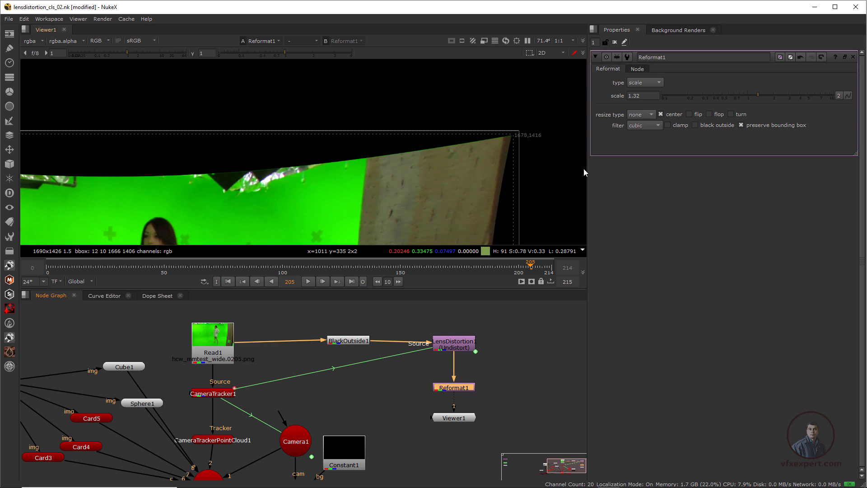
pyautogui.moveTo(758, 95); pyautogui.dragTo(759, 96)
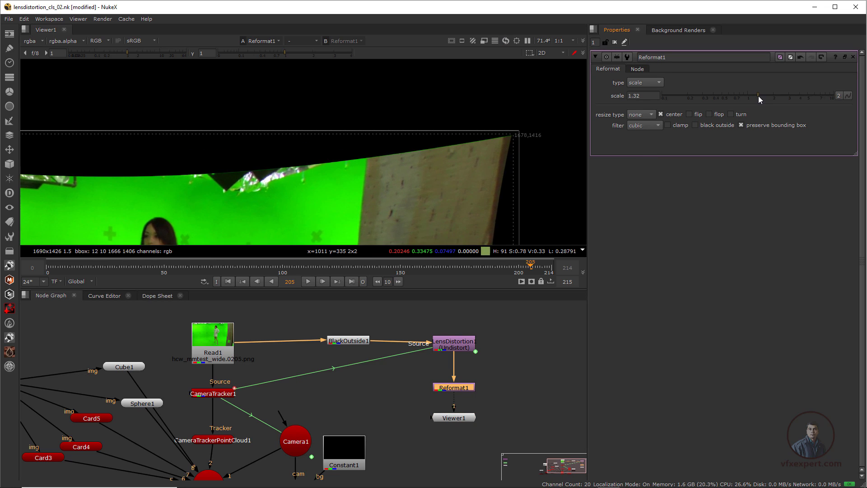
pyautogui.doubleClick(641, 96)
pyautogui.write('1.2')
pyautogui.press('Up')
pyautogui.press('Up')
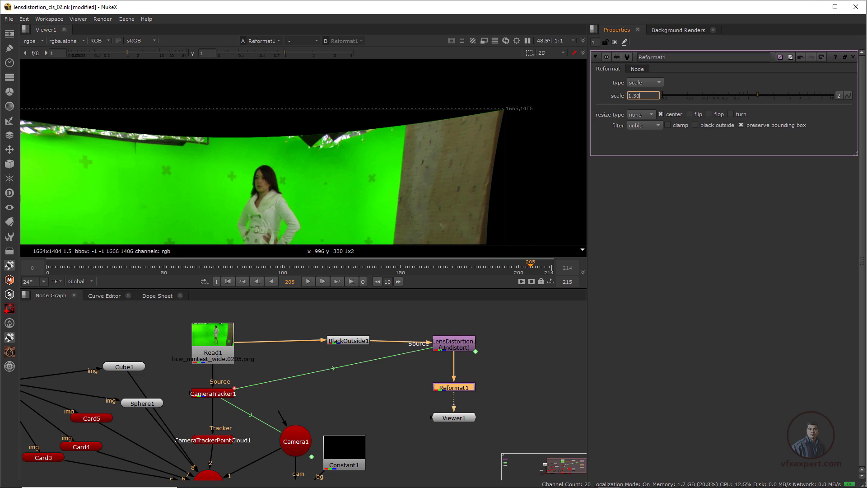
pyautogui.scroll(-4, 431, 149)
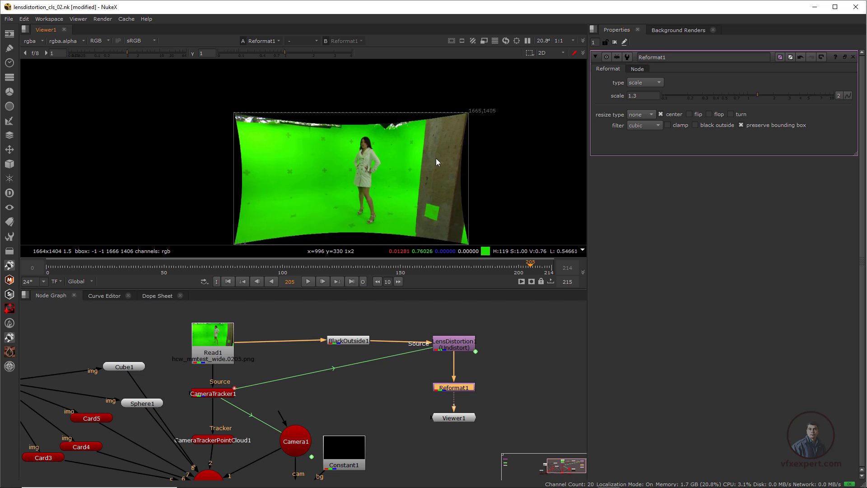
pyautogui.scroll(2, 436, 158)
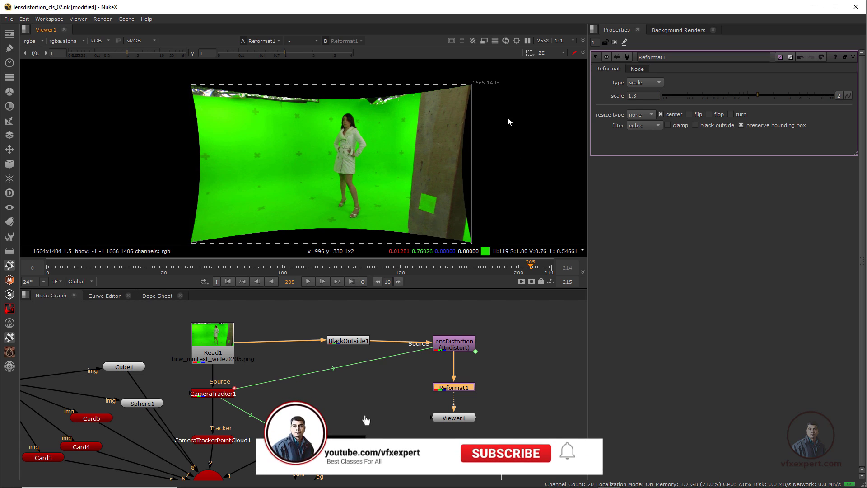
pyautogui.click(461, 348)
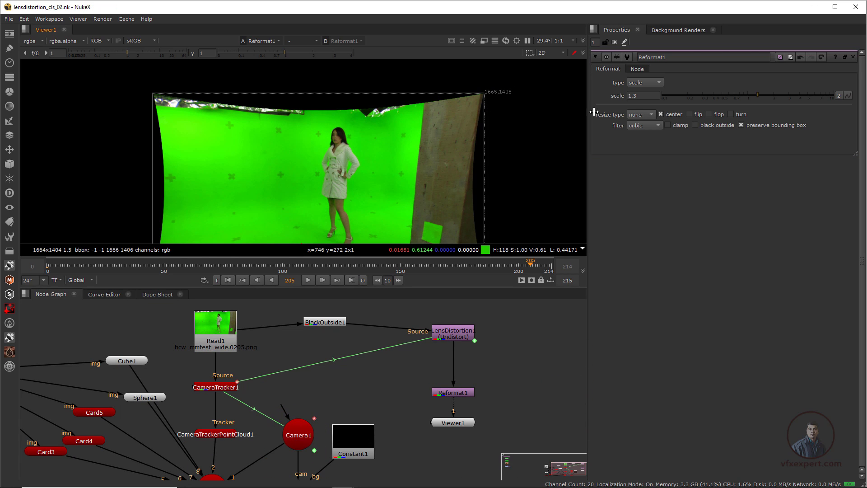
pyautogui.click(638, 97)
pyautogui.click(644, 97)
pyautogui.scroll(-1, 435, 175)
pyautogui.moveTo(436, 205); pyautogui.dragTo(438, 191, button='middle')
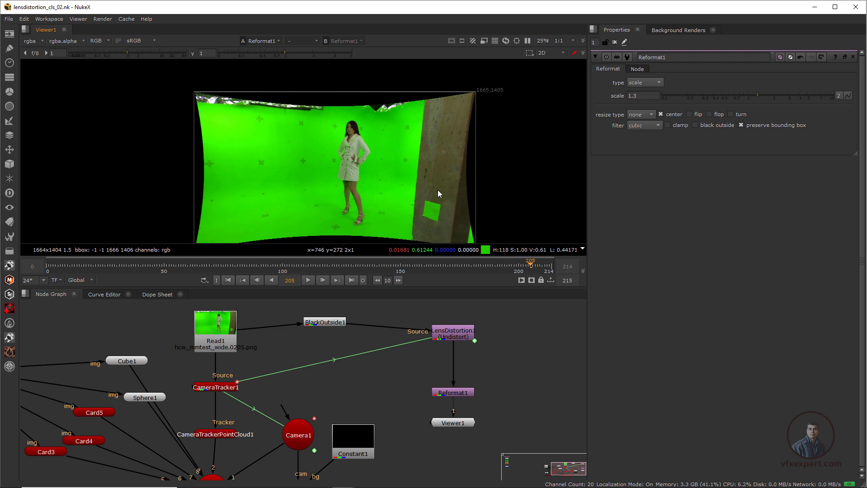
# Step: Show the ScanlineRender1 output in Viewer1 and place the viewer node directly below ScanlineRender1
pyautogui.scroll(-2, 408, 315)
pyautogui.moveTo(406, 351); pyautogui.dragTo(437, 345, button='middle')
pyautogui.scroll(1, 394, 364)
pyautogui.moveTo(396, 401); pyautogui.dragTo(385, 379, button='middle')
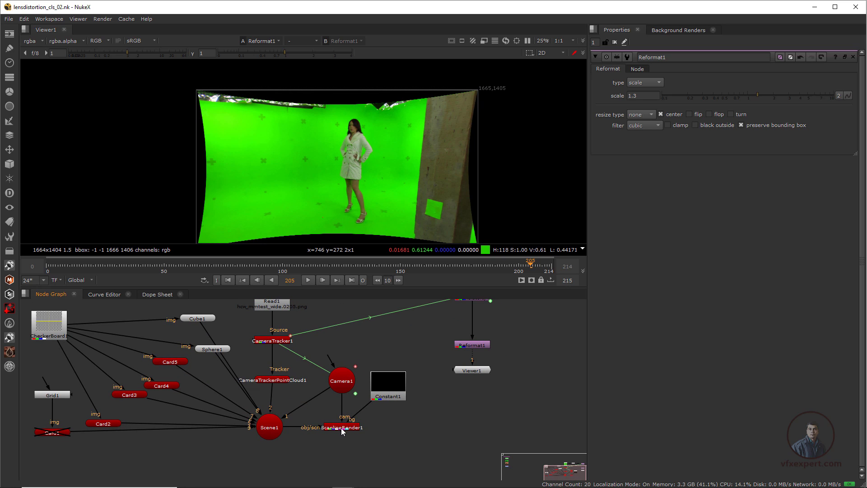
pyautogui.click(345, 433)
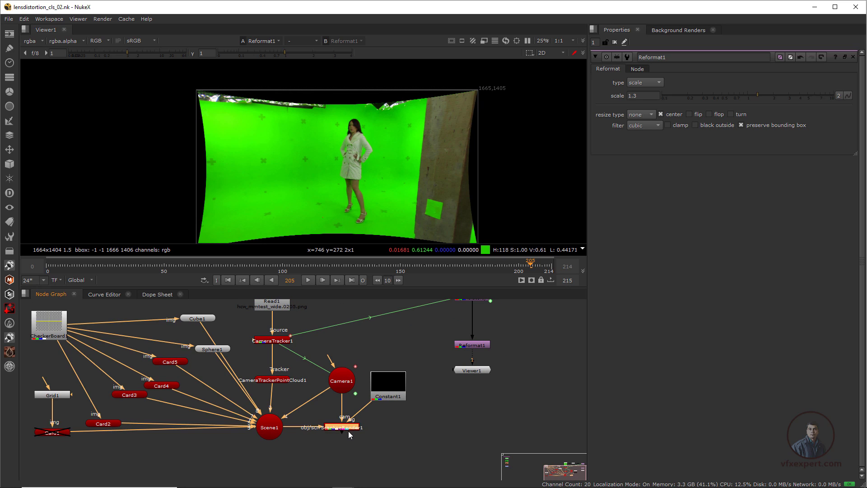
pyautogui.press('1')
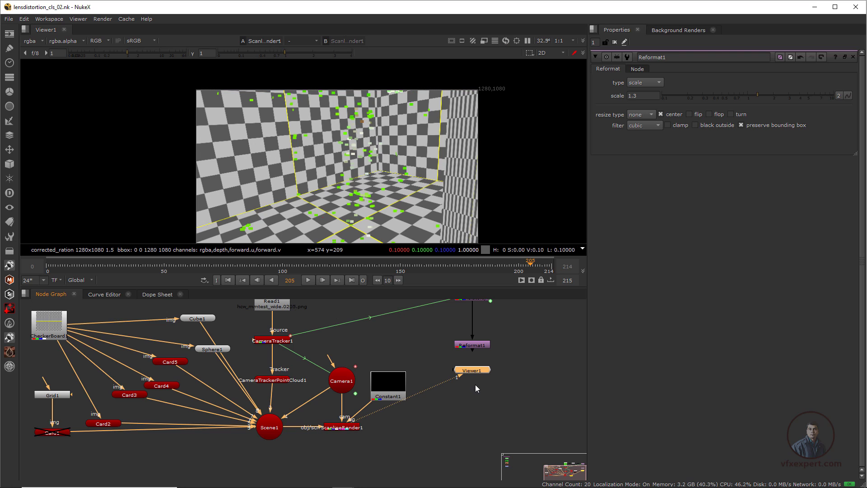
pyautogui.moveTo(474, 373); pyautogui.dragTo(342, 447)
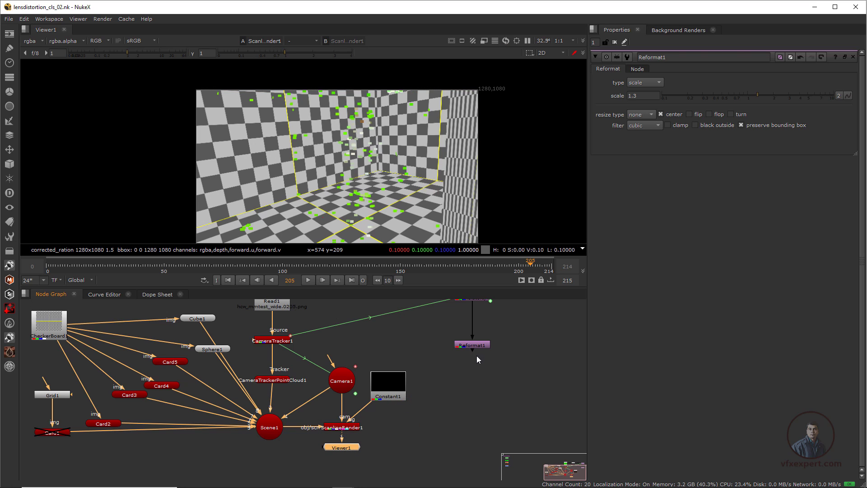
# Step: Make room around ScanlineRender1 and insert a copy of Reformat1 between Constant1 and the render's bg input
pyautogui.scroll(-1, 410, 385)
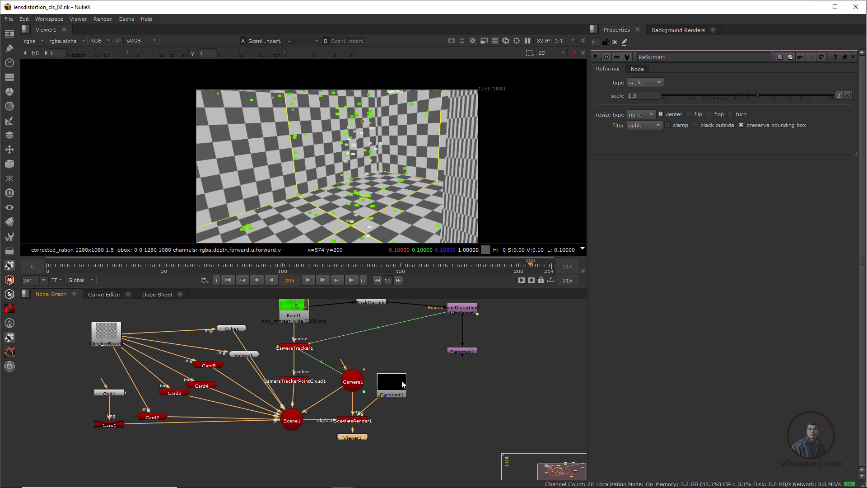
pyautogui.moveTo(411, 385); pyautogui.dragTo(386, 402, button='middle')
pyautogui.moveTo(373, 403); pyautogui.dragTo(394, 372)
pyautogui.moveTo(332, 454); pyautogui.dragTo(331, 471)
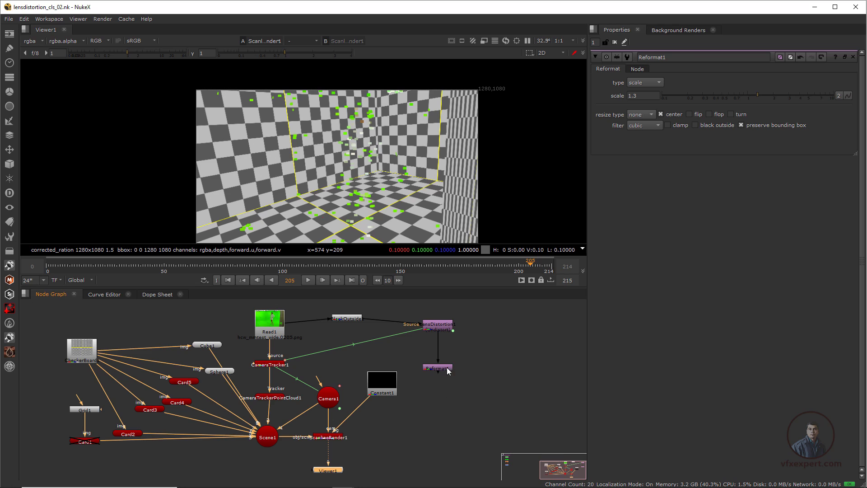
pyautogui.click(438, 369)
pyautogui.click(411, 395)
pyautogui.hotkey('ctrl', 'v')
pyautogui.moveTo(410, 394); pyautogui.dragTo(371, 428)
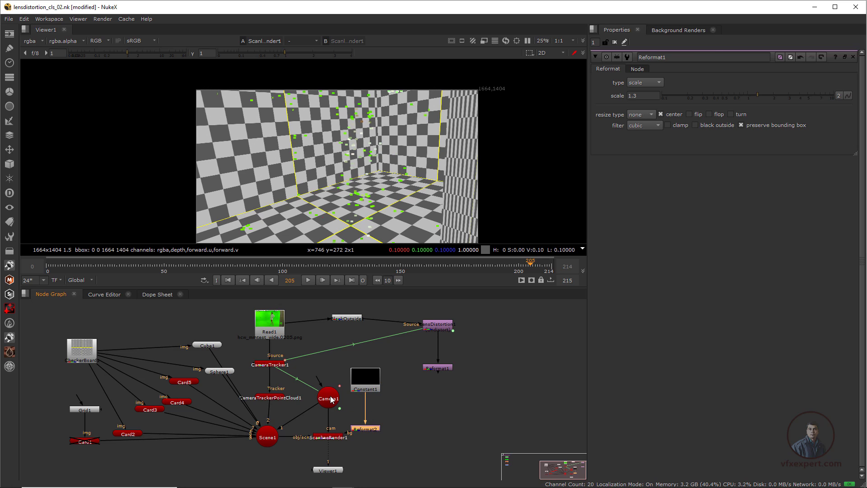
# Step: Set Camera1's focal length expression to CameraTracker1.focalLength/1.3 to match the Reformat scale
pyautogui.doubleClick(331, 400)
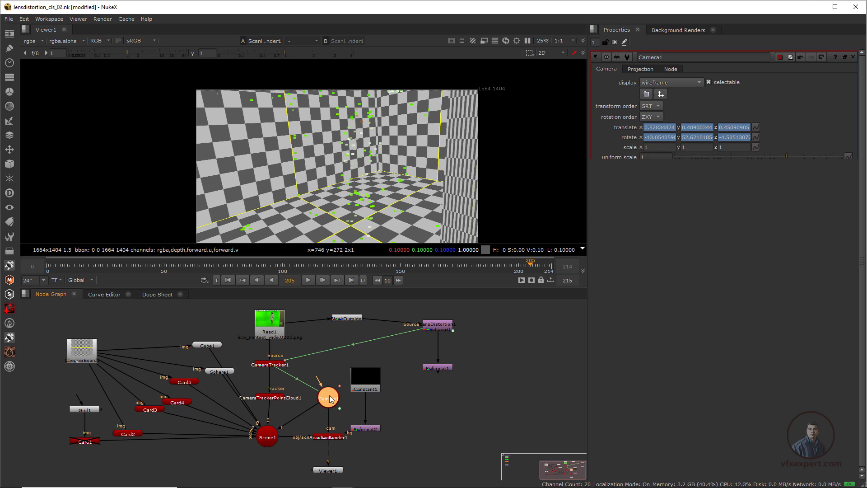
pyautogui.click(641, 70)
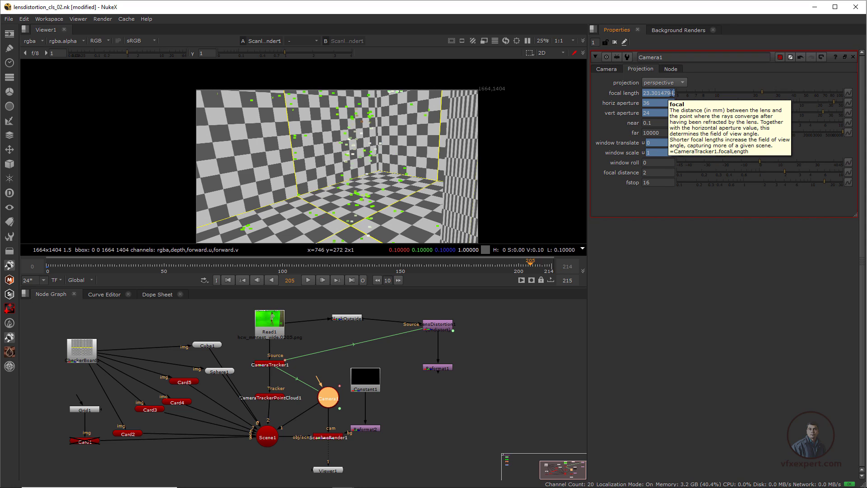
pyautogui.doubleClick(445, 369)
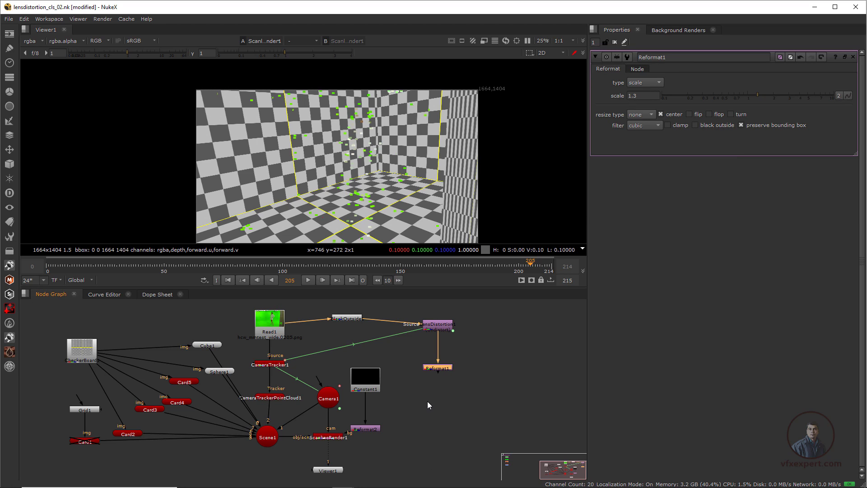
pyautogui.doubleClick(328, 398)
pyautogui.click(673, 93)
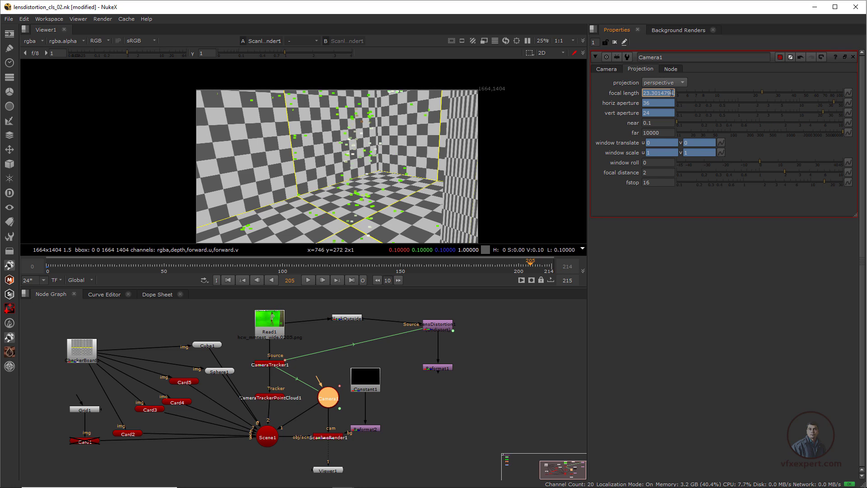
pyautogui.press('=')
pyautogui.write('CameraTracker1.focalLength')
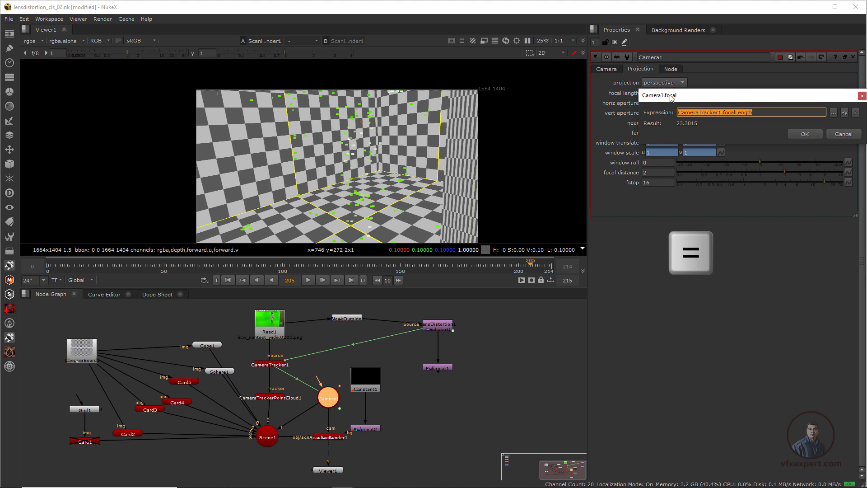
pyautogui.click(759, 112)
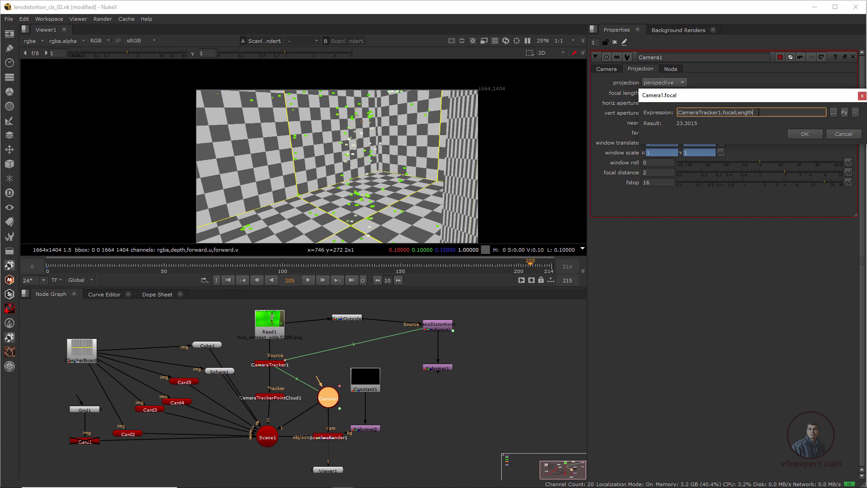
pyautogui.write('/')
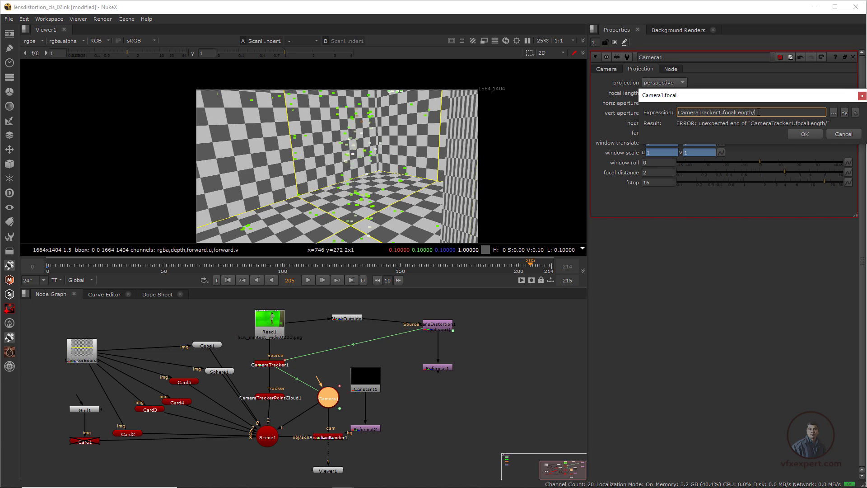
pyautogui.write('1.3')
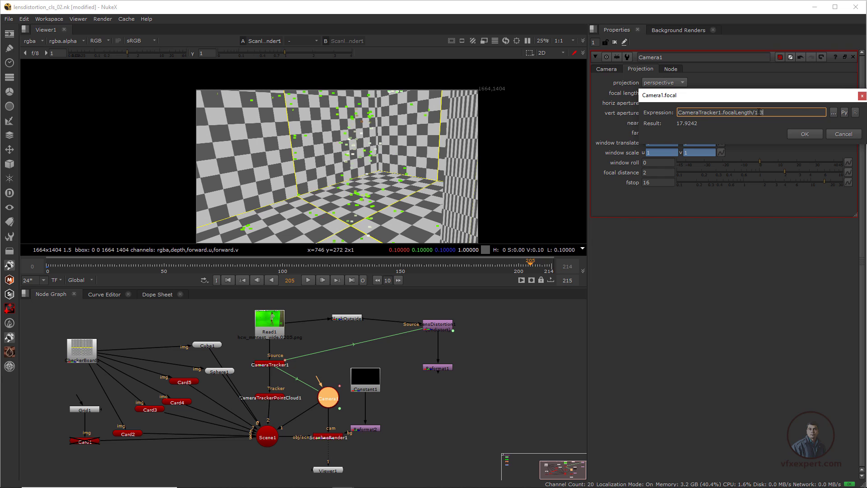
pyautogui.click(818, 132)
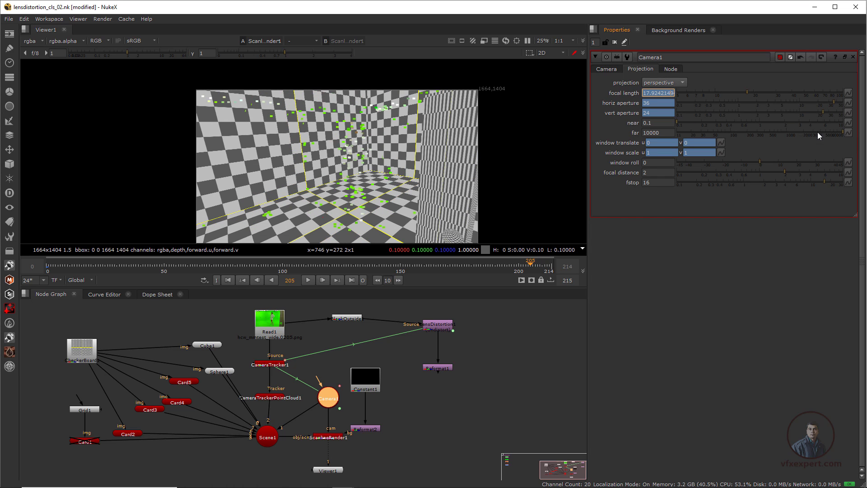
# Step: Align the Reformat node below Constant1 level with ScanlineRender1 in the node graph
pyautogui.scroll(-1, 416, 154)
pyautogui.scroll(1, 416, 153)
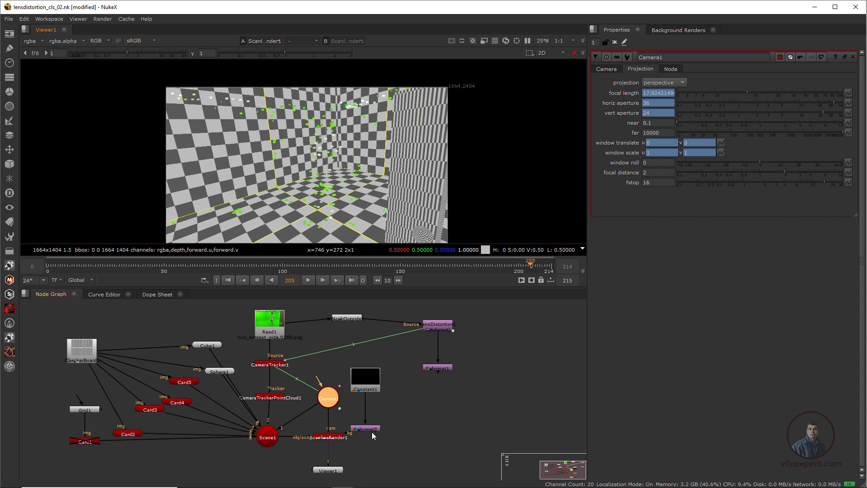
pyautogui.moveTo(374, 432); pyautogui.dragTo(373, 441)
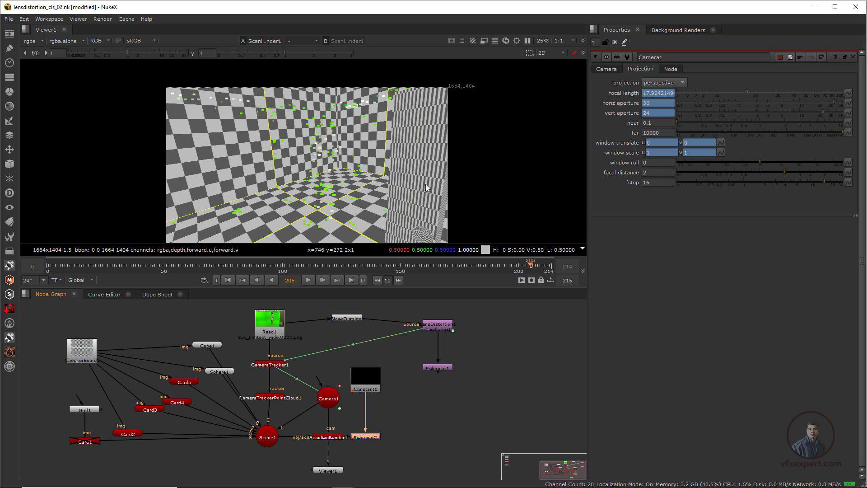
# Step: Disable the CameraTrackerPointCloud1 and Sphere1 nodes so that they are left out of the scene render
pyautogui.scroll(2, 468, 112)
pyautogui.scroll(-3, 451, 194)
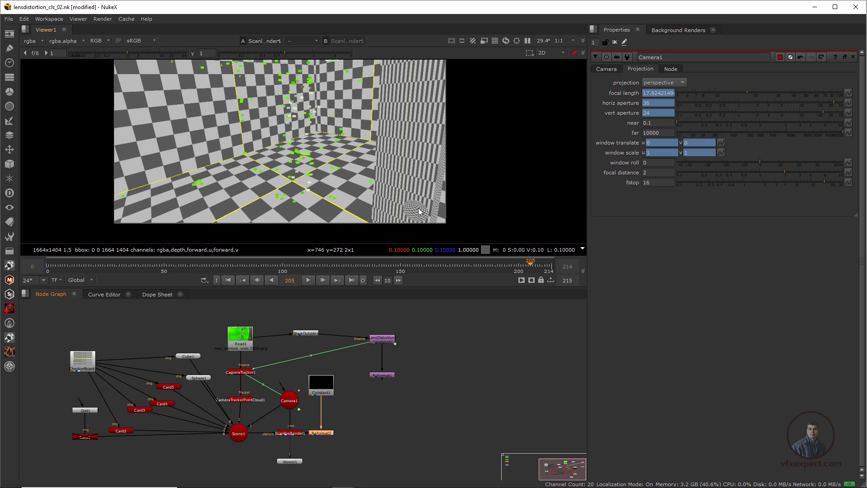
pyautogui.scroll(3, 243, 375)
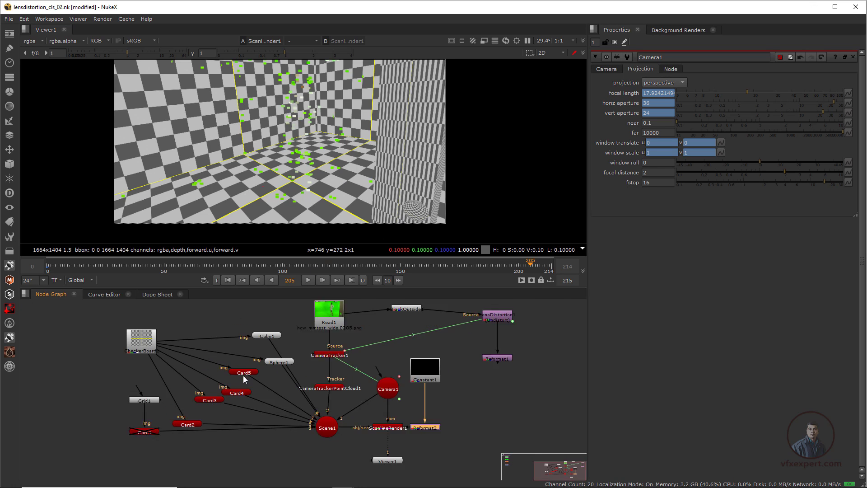
pyautogui.click(351, 389)
pyautogui.press('d')
pyautogui.click(286, 358)
pyautogui.press('d')
pyautogui.scroll(-2, 389, 342)
pyautogui.moveTo(415, 356); pyautogui.dragTo(301, 387, button='middle')
pyautogui.scroll(1, 371, 381)
pyautogui.moveTo(371, 380); pyautogui.dragTo(379, 374, button='middle')
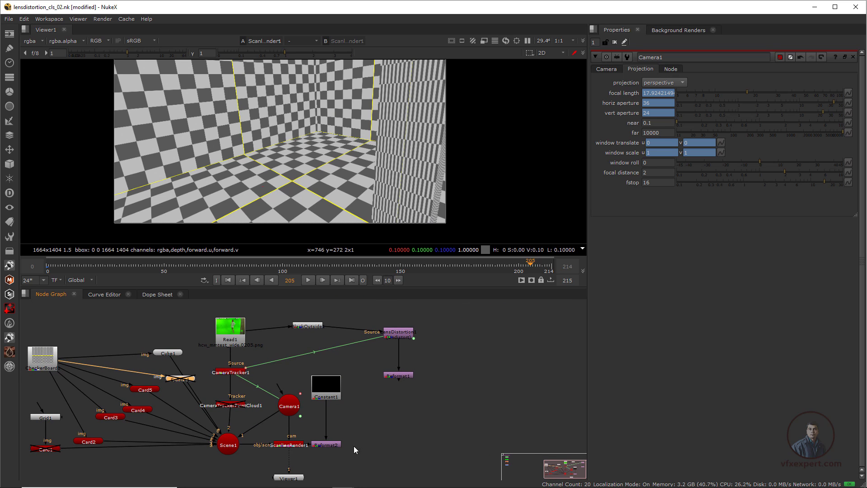
# Step: View Reformat1's output and ScanlineRender1's output in turn, placing Viewer1 below Reformat1
pyautogui.click(406, 377)
pyautogui.press('1')
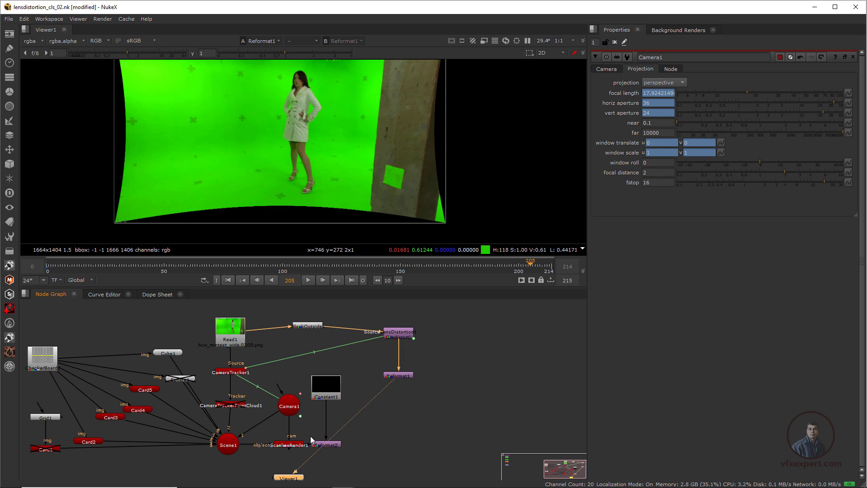
pyautogui.moveTo(289, 477); pyautogui.dragTo(398, 458)
pyautogui.click(282, 445)
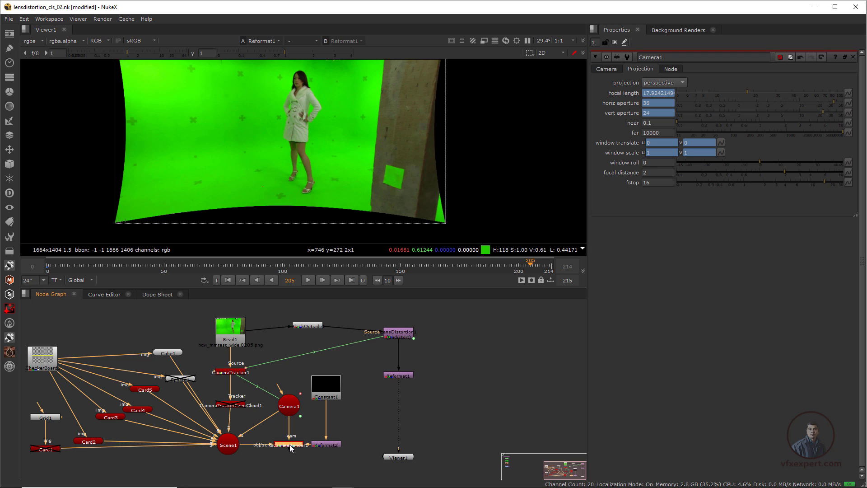
pyautogui.press('1')
pyautogui.click(405, 411)
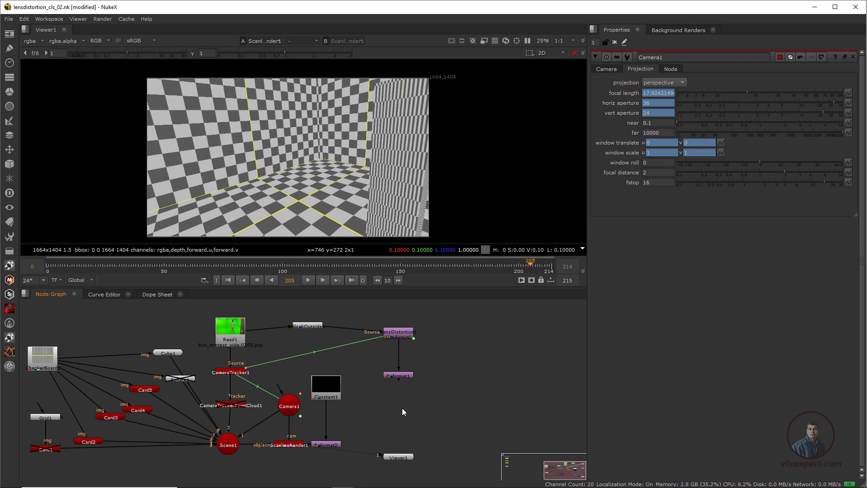
# Step: Merge ScanlineRender1 as input A over Reformat1 as input B and show the merge in Viewer1
pyautogui.press('m')
pyautogui.scroll(2, 401, 421)
pyautogui.moveTo(414, 398); pyautogui.dragTo(410, 361)
pyautogui.moveTo(391, 396); pyautogui.dragTo(241, 459)
pyautogui.moveTo(412, 418); pyautogui.dragTo(416, 414)
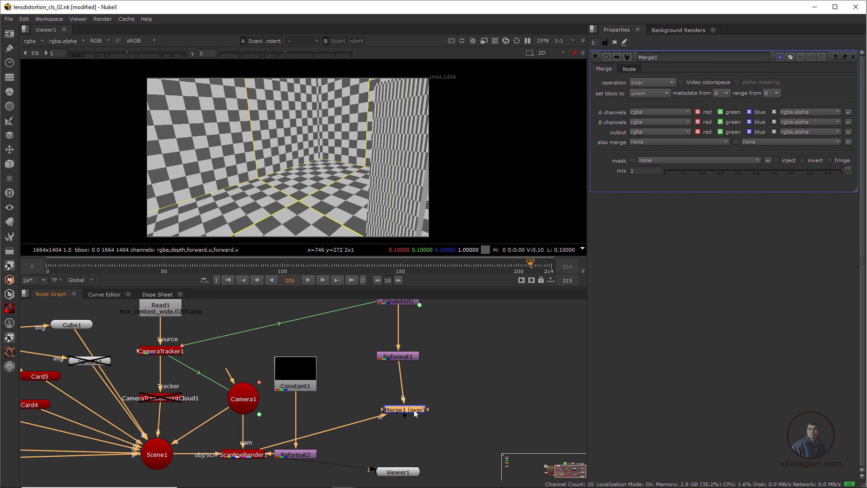
pyautogui.press('1')
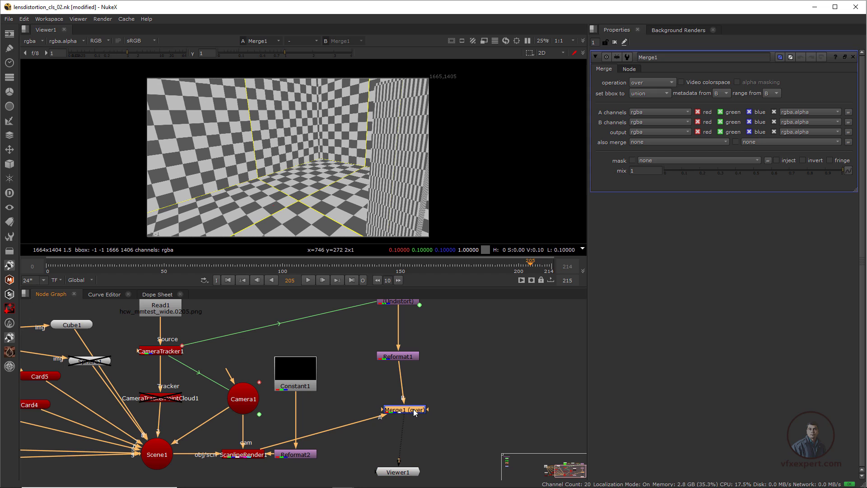
# Step: Vary the merge's mix between 0.015, 0.235 and 1 to check the alignment of the CG room with the plate
pyautogui.moveTo(825, 170); pyautogui.dragTo(665, 181)
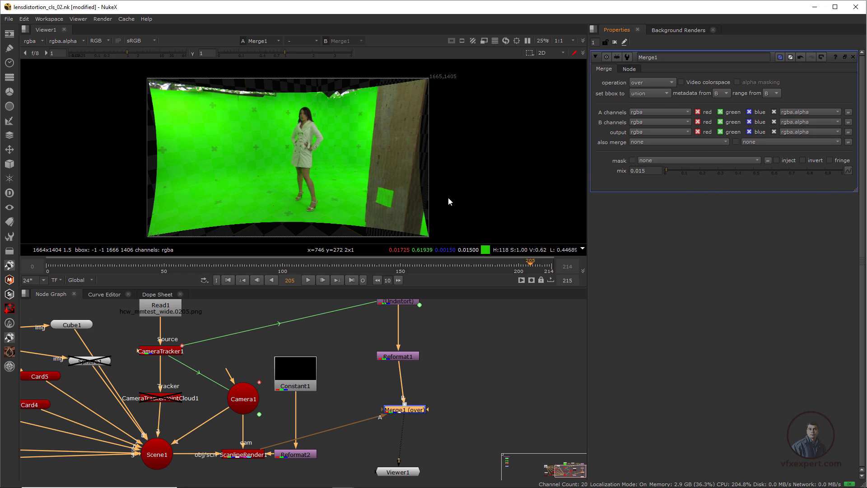
pyautogui.scroll(2, 383, 161)
pyautogui.moveTo(381, 165); pyautogui.dragTo(411, 184, button='middle')
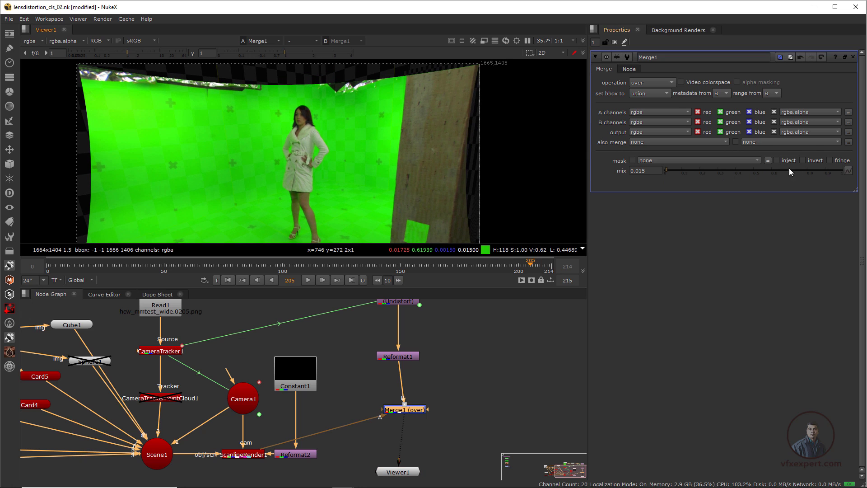
pyautogui.moveTo(662, 169); pyautogui.dragTo(706, 178)
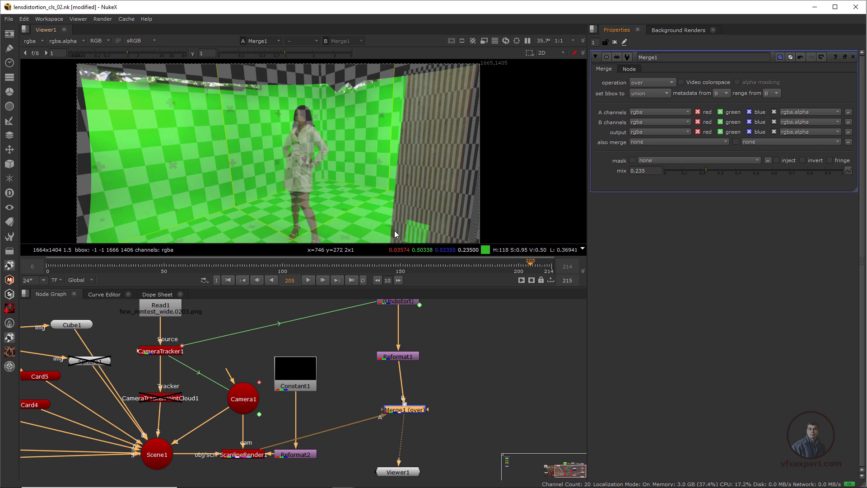
pyautogui.moveTo(705, 168); pyautogui.dragTo(843, 171)
pyautogui.scroll(-2, 416, 385)
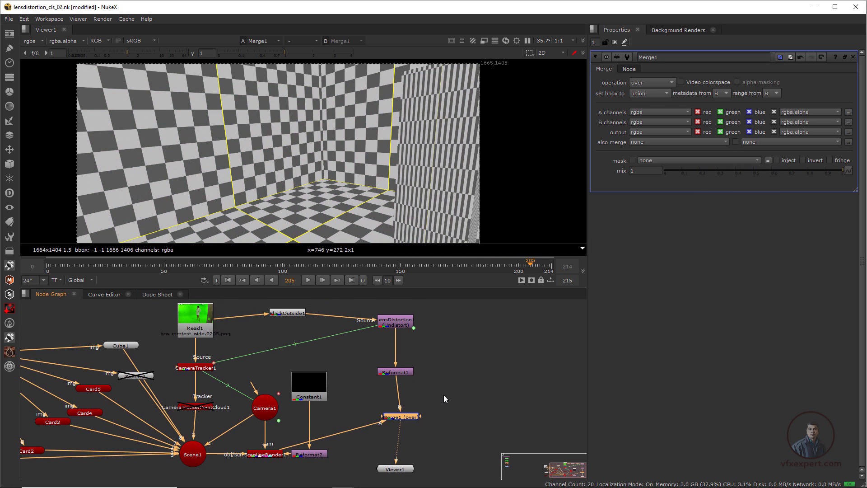
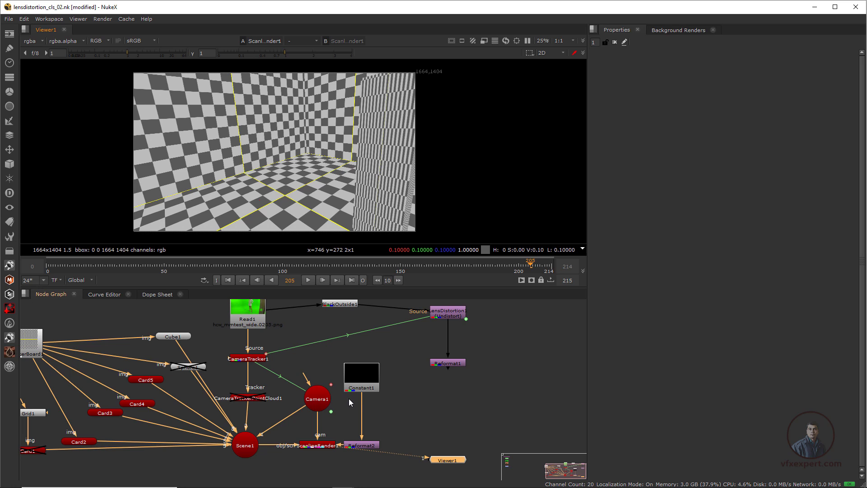
# Step: Place Viewer1 directly below ScanlineRender1 in the node graph
pyautogui.moveTo(365, 393); pyautogui.dragTo(397, 357, button='middle')
pyautogui.scroll(-1, 391, 360)
pyautogui.moveTo(464, 435); pyautogui.dragTo(353, 463)
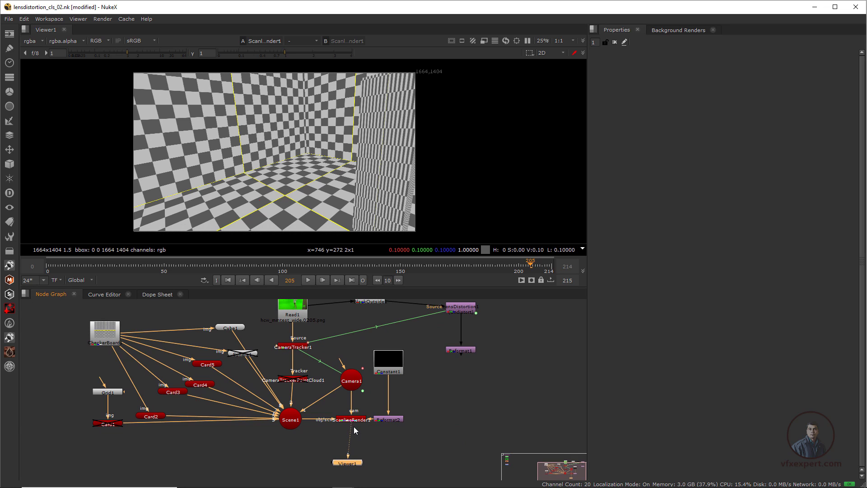
pyautogui.scroll(3, 344, 430)
pyautogui.moveTo(332, 436); pyautogui.dragTo(392, 409, button='middle')
pyautogui.scroll(-1, 369, 437)
pyautogui.moveTo(360, 457); pyautogui.dragTo(365, 458)
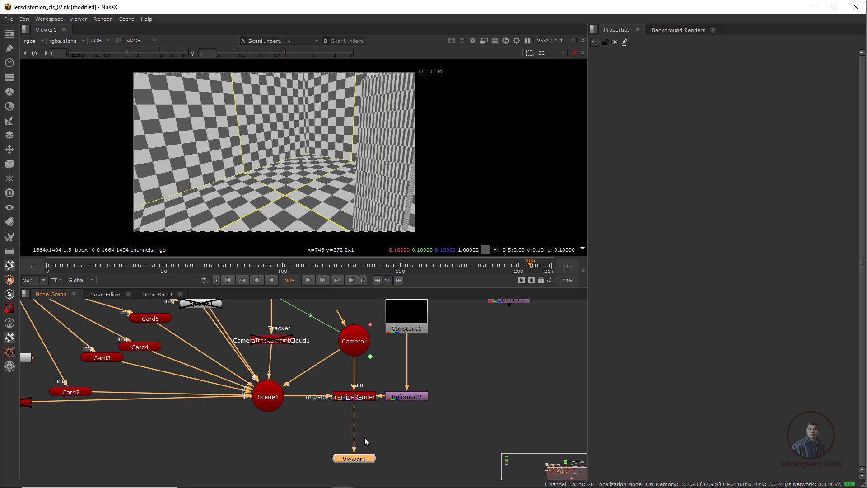
# Step: Insert a new Reformat node between ScanlineRender1 and Viewer1
pyautogui.moveTo(363, 423); pyautogui.dragTo(370, 436, button='middle')
pyautogui.click(379, 440)
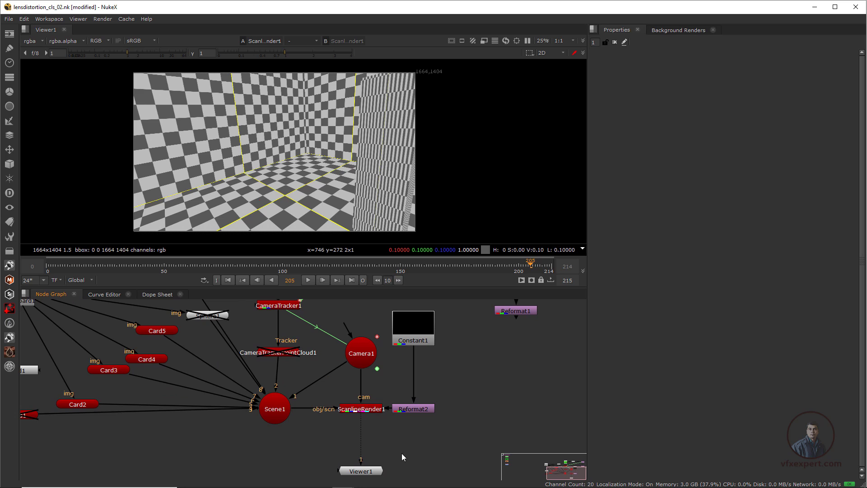
pyautogui.press('Tab')
pyautogui.write('reformat')
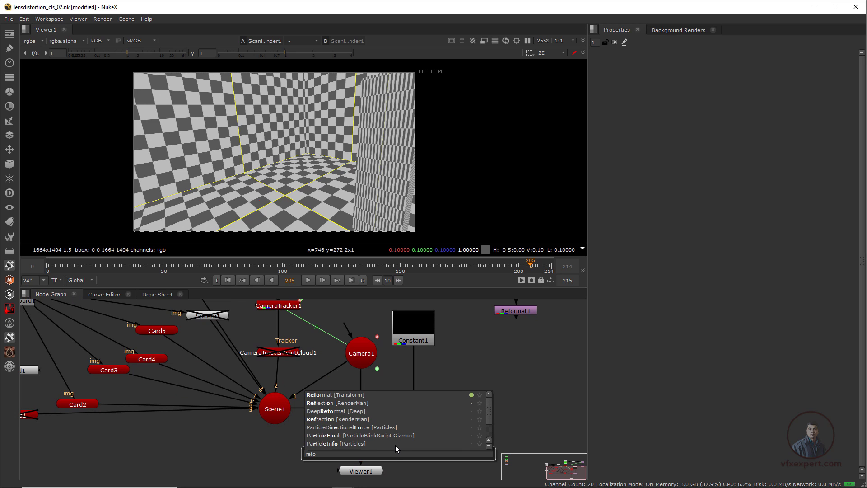
pyautogui.press('Return')
pyautogui.moveTo(383, 443); pyautogui.dragTo(367, 444)
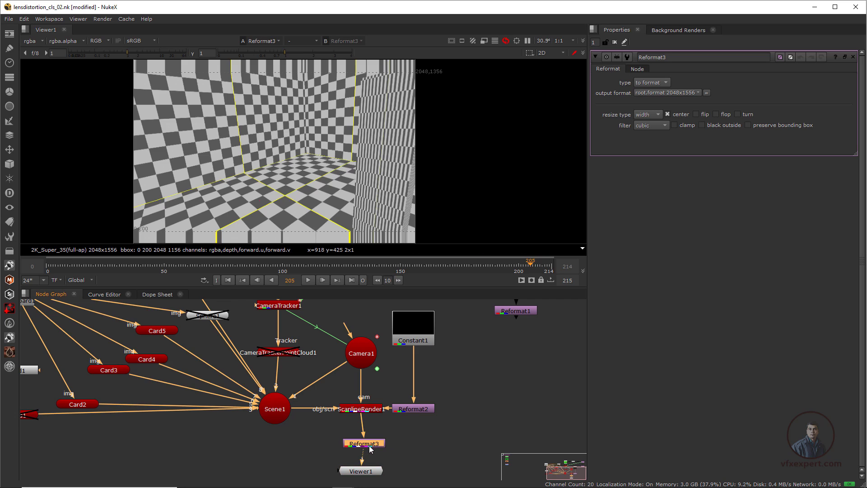
# Step: Set the new Reformat's output format to corrected_ration 1280x1080 1.5 with resize type none, and preserve the bounding box
pyautogui.click(692, 93)
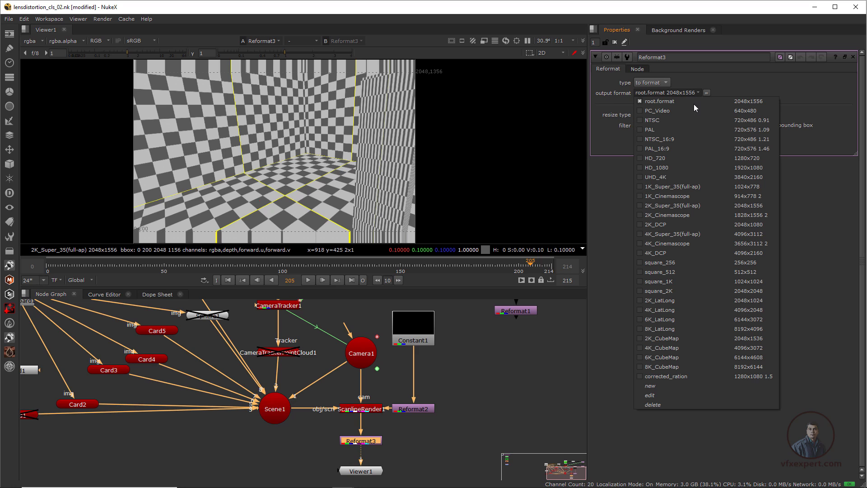
pyautogui.click(674, 377)
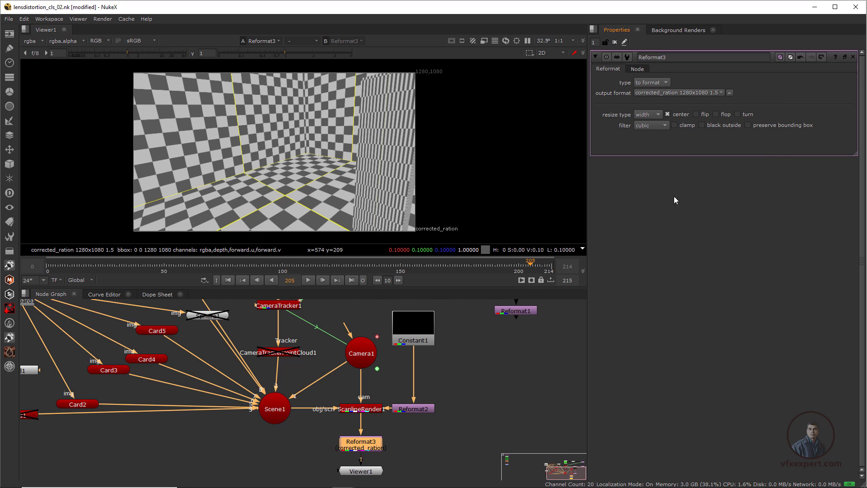
pyautogui.click(648, 114)
pyautogui.click(650, 105)
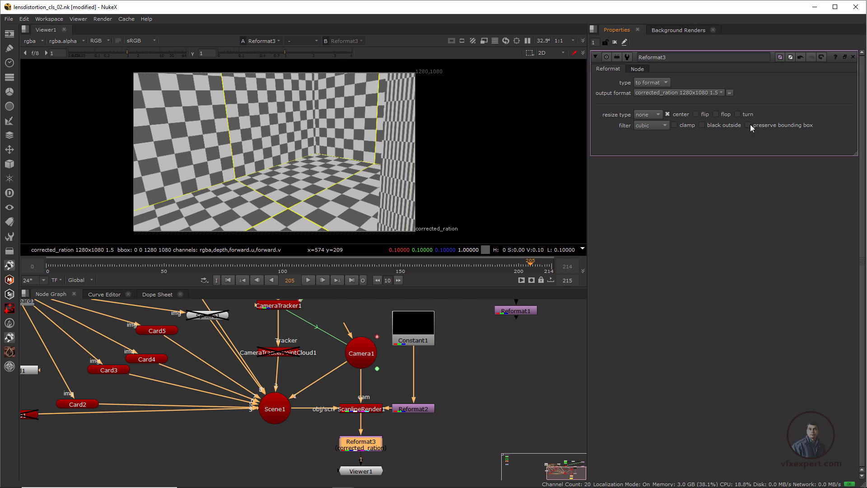
pyautogui.click(749, 126)
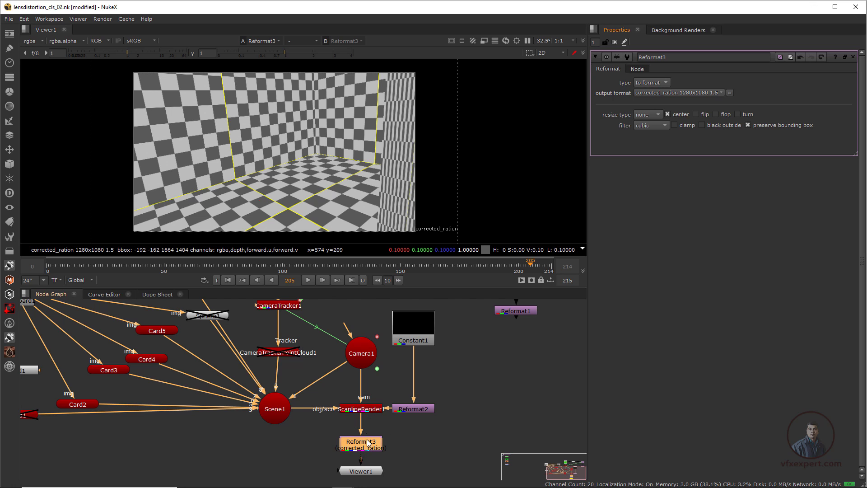
# Step: Move Viewer1 further down and insert a copy of the plate's LensDistortion node between Reformat3 and Viewer1
pyautogui.scroll(-3, 367, 439)
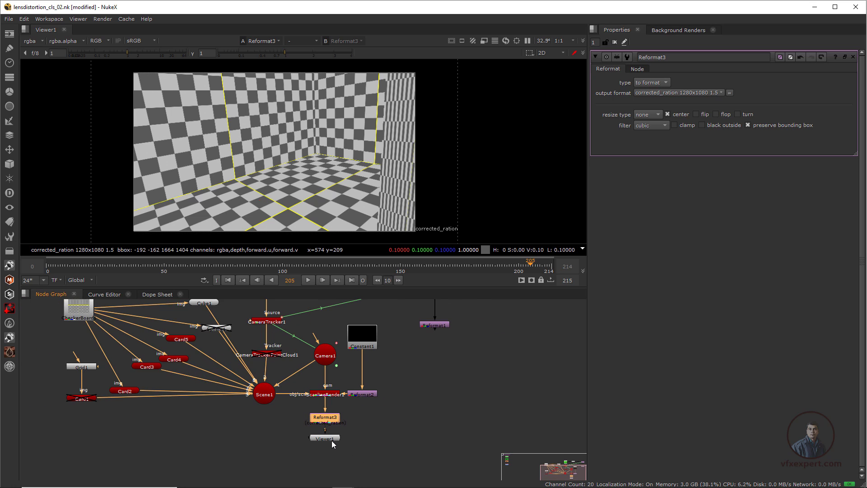
pyautogui.moveTo(332, 440); pyautogui.dragTo(331, 467)
pyautogui.scroll(-1, 328, 439)
pyautogui.moveTo(328, 439); pyautogui.dragTo(327, 462, button='middle')
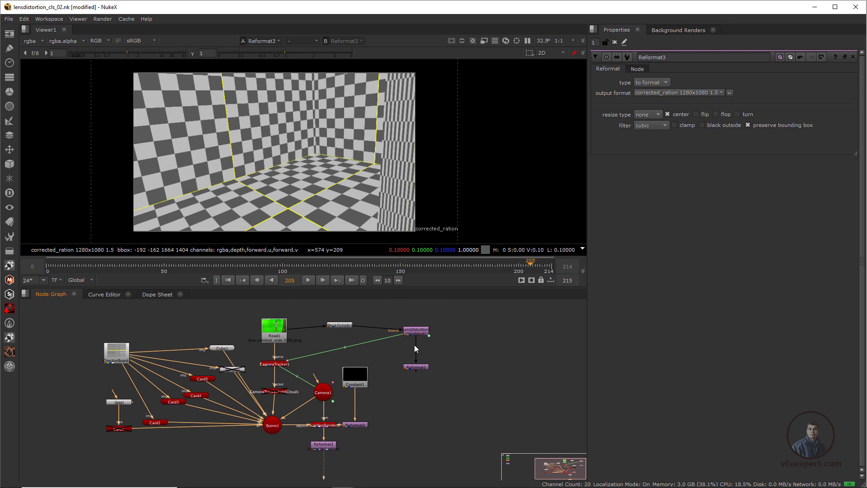
pyautogui.scroll(1, 414, 345)
pyautogui.click(428, 331)
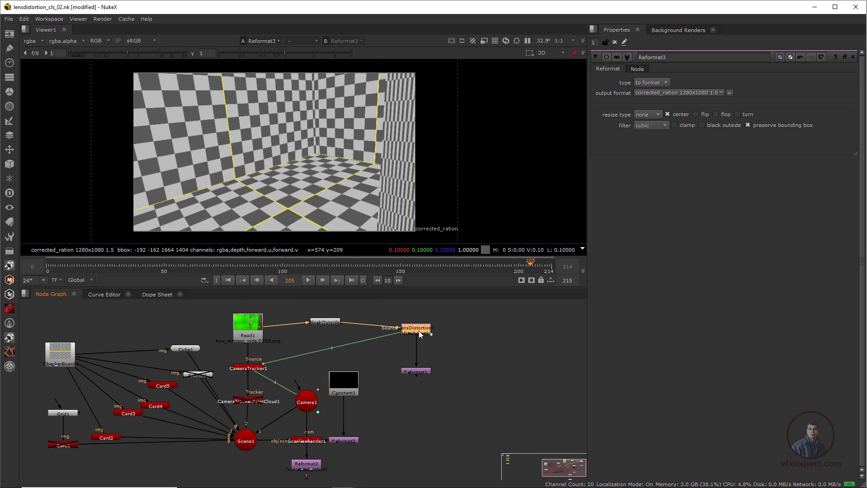
pyautogui.moveTo(362, 452); pyautogui.dragTo(366, 414, button='middle')
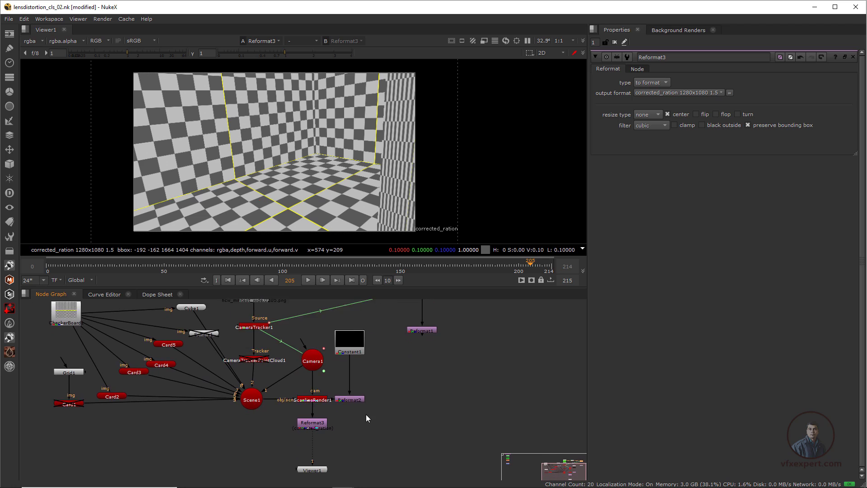
pyautogui.scroll(1, 345, 446)
pyautogui.hotkey('ctrl', 'v')
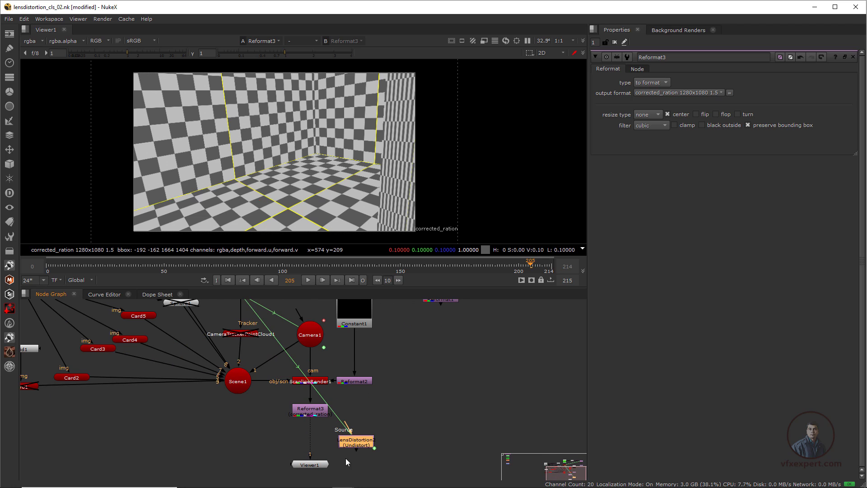
pyautogui.moveTo(322, 473); pyautogui.dragTo(337, 454, button='middle')
pyautogui.click(332, 447)
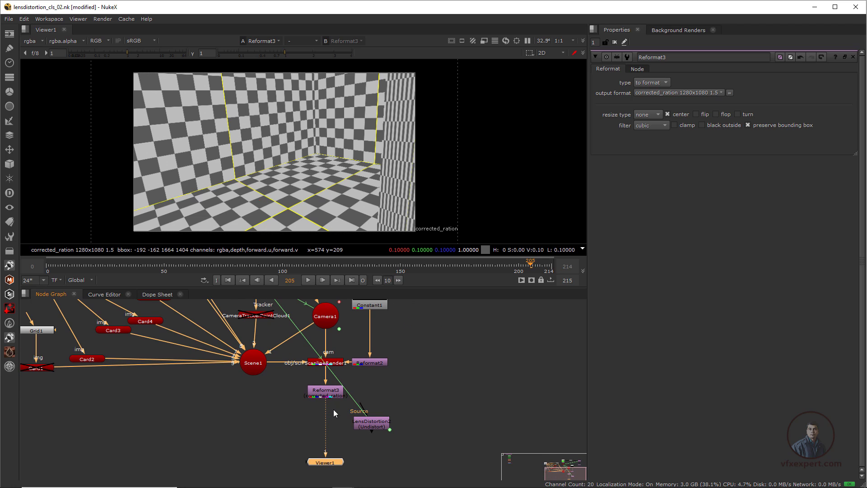
pyautogui.moveTo(372, 424); pyautogui.dragTo(342, 429)
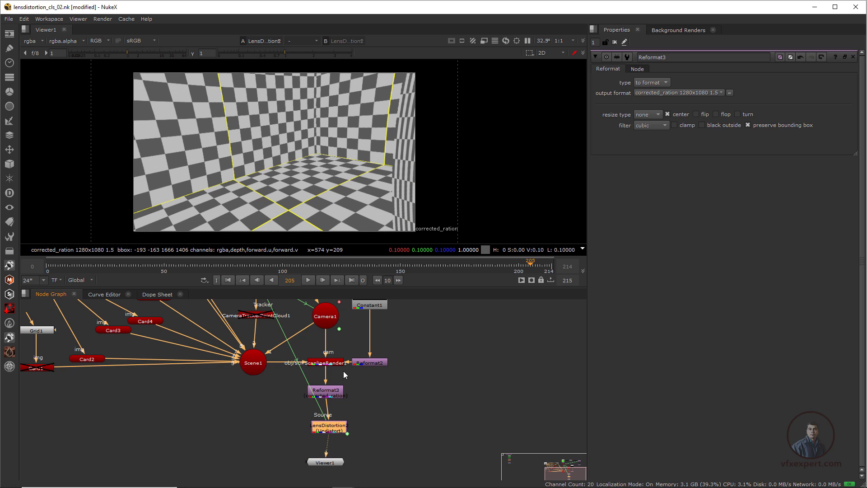
# Step: Set the copied LensDistortion node's mode to Redistort and its BBox to Input
pyautogui.doubleClick(338, 428)
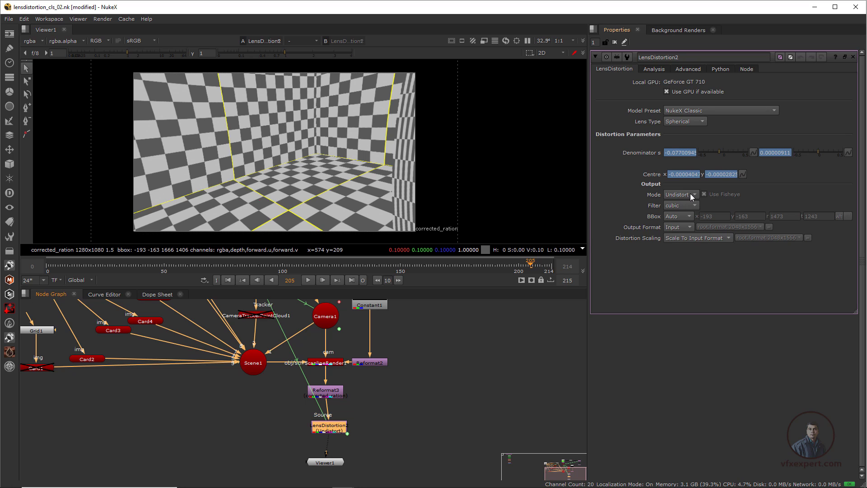
pyautogui.moveTo(690, 194)
pyautogui.click(689, 195)
pyautogui.click(691, 204)
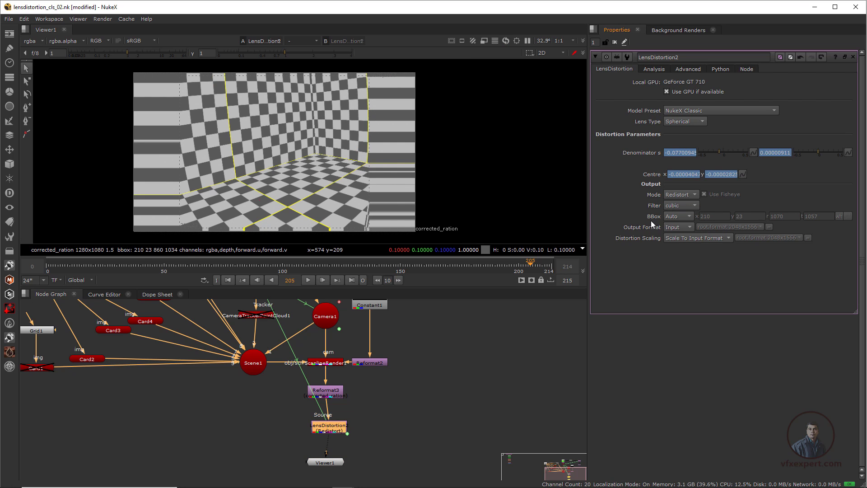
pyautogui.click(677, 215)
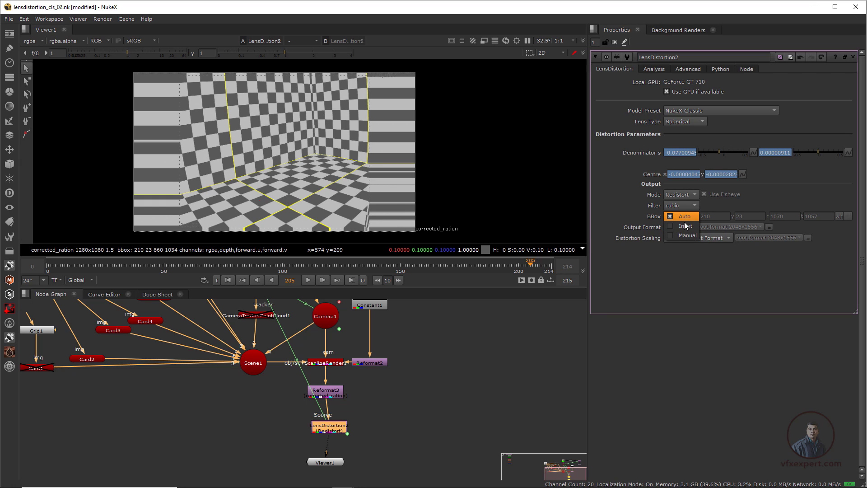
pyautogui.click(685, 228)
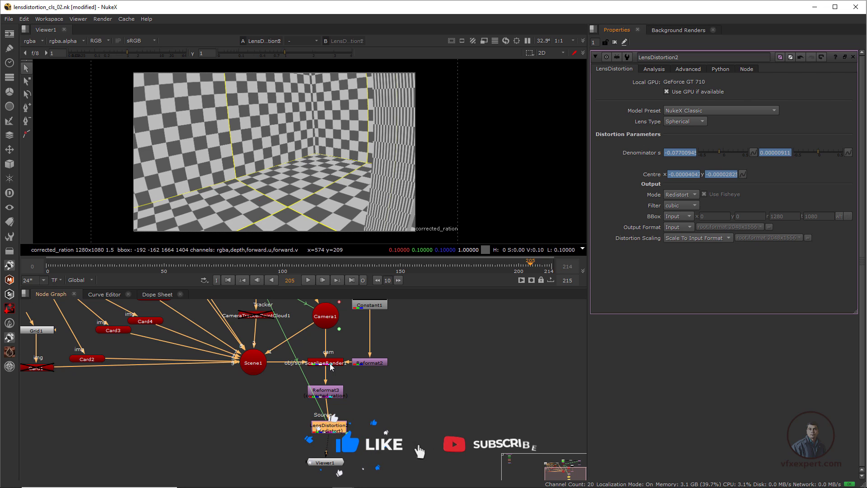
pyautogui.scroll(-3, 354, 416)
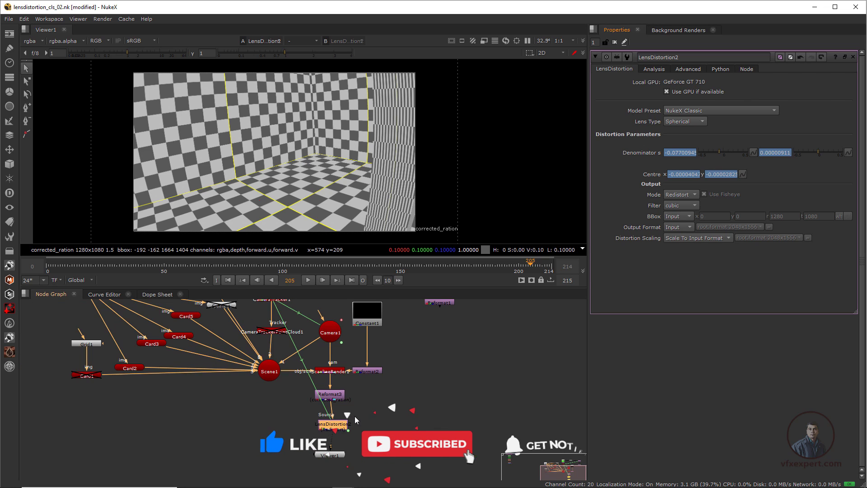
pyautogui.moveTo(361, 406); pyautogui.dragTo(348, 409, button='middle')
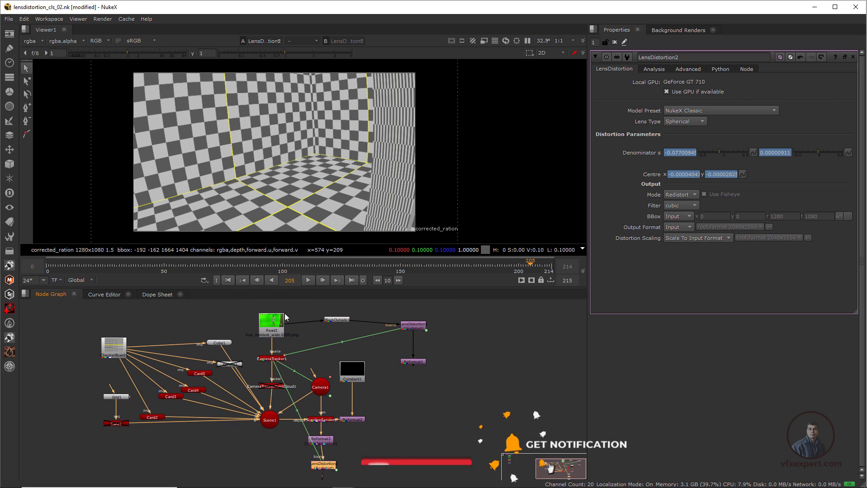
# Step: Move Read1 slightly up, add a Merge node in the empty graph area, and connect its B input to Read1
pyautogui.click(278, 325)
pyautogui.moveTo(277, 325); pyautogui.dragTo(268, 308)
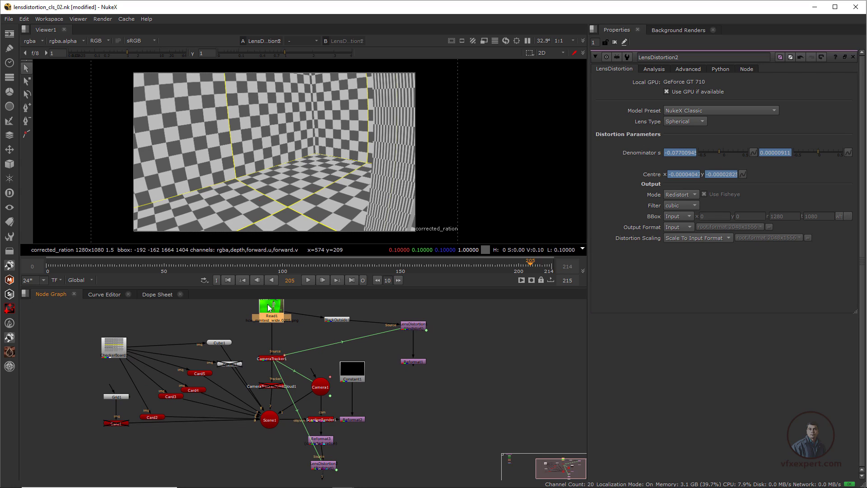
pyautogui.moveTo(373, 400); pyautogui.dragTo(350, 401, button='middle')
pyautogui.click(409, 437)
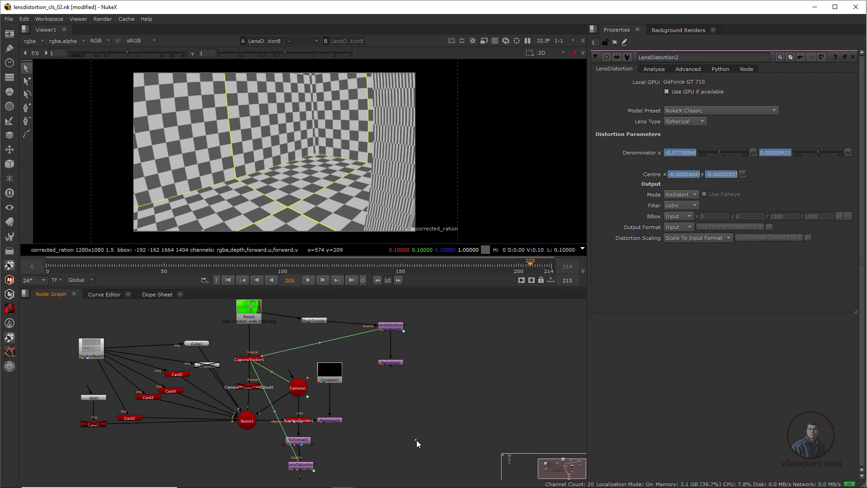
pyautogui.press('m')
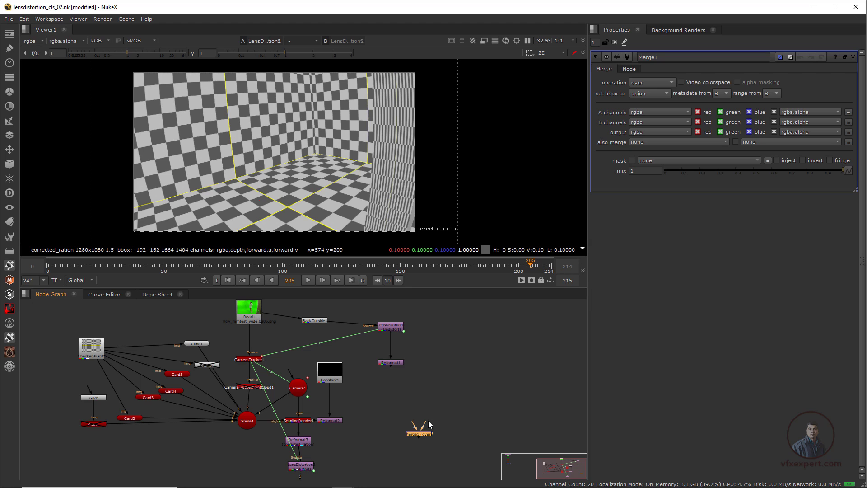
pyautogui.moveTo(427, 425); pyautogui.dragTo(251, 308)
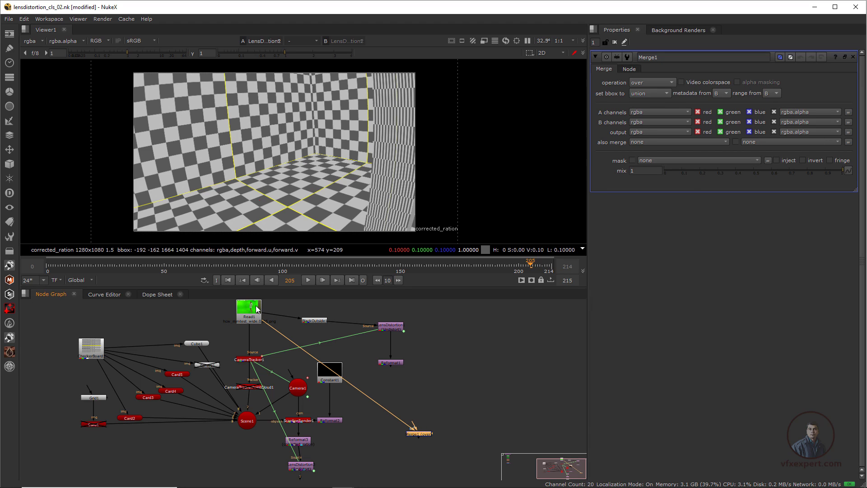
pyautogui.moveTo(377, 375); pyautogui.dragTo(364, 387, button='middle')
pyautogui.moveTo(413, 445); pyautogui.dragTo(478, 427)
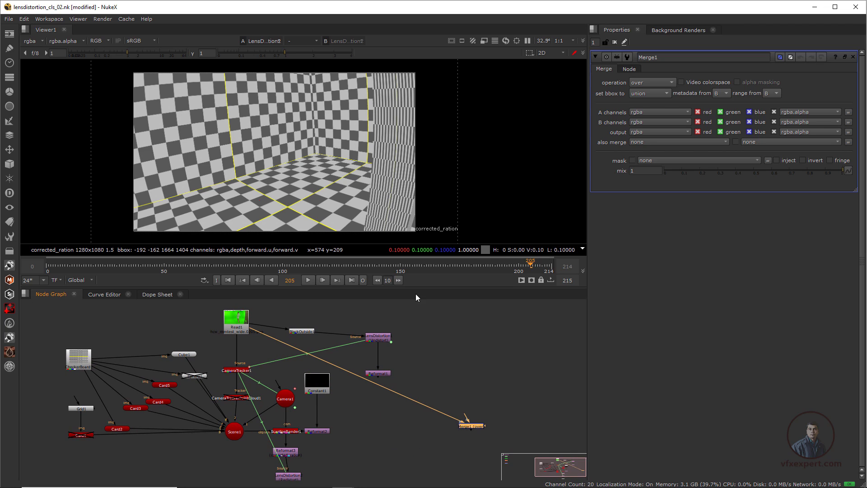
# Step: Enlarge the node graph area and add a Dot on the Read1–Merge1 connection, so it runs across and down into Merge1
pyautogui.moveTo(417, 287); pyautogui.dragTo(415, 244)
pyautogui.scroll(-2, 394, 148)
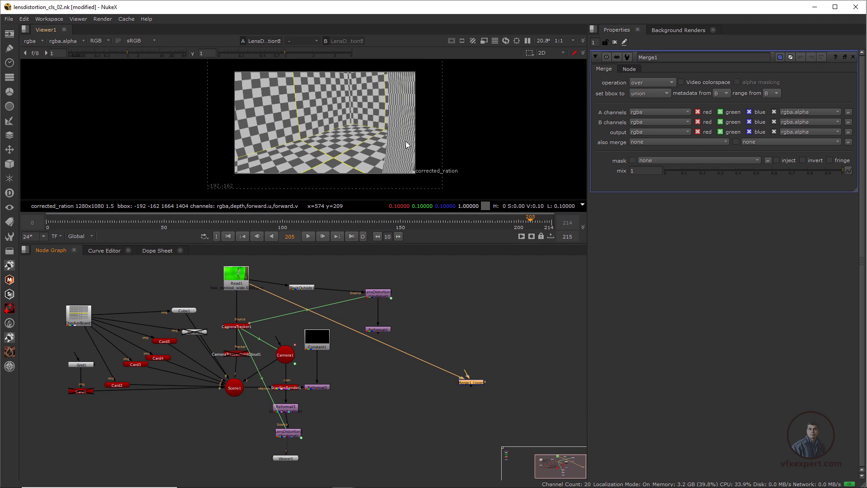
pyautogui.scroll(1, 418, 302)
pyautogui.moveTo(406, 358)
pyautogui.mouseDown(button='middle')
pyautogui.moveTo(395, 371)
pyautogui.moveTo(413, 373)
pyautogui.mouseUp(button='middle')
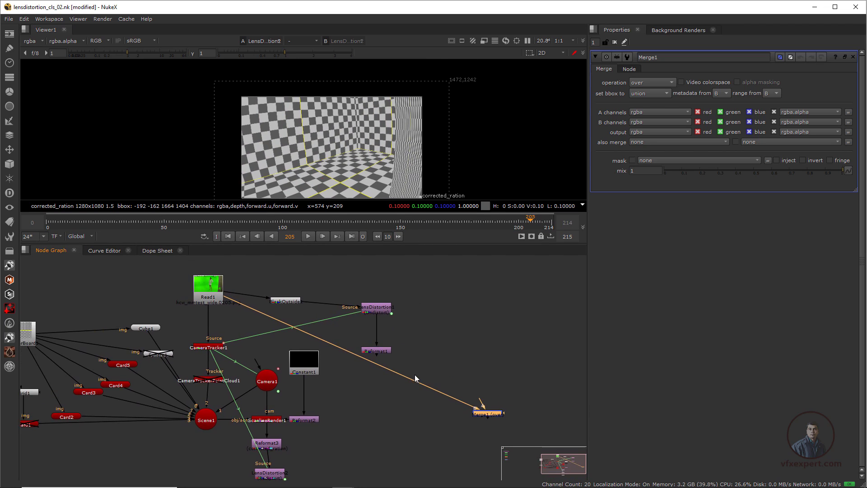
pyautogui.keyDown('ctrl'); pyautogui.moveTo(351, 353); pyautogui.dragTo(494, 298); pyautogui.keyUp('ctrl')
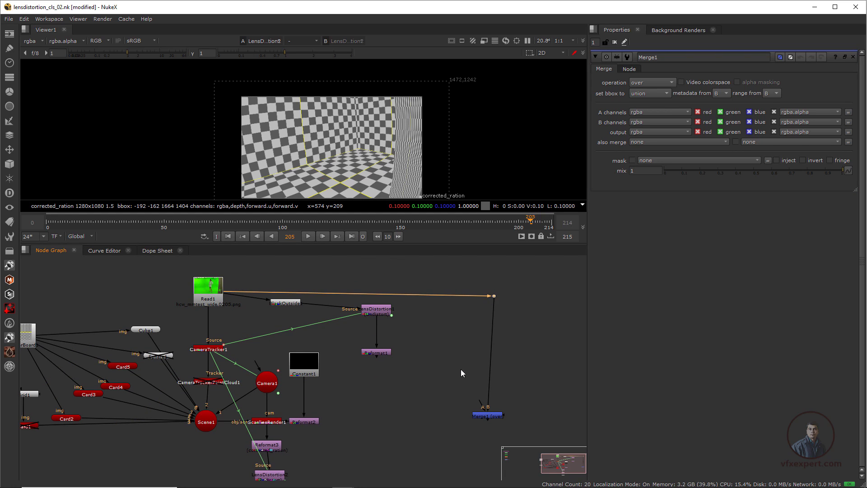
pyautogui.moveTo(502, 422); pyautogui.dragTo(481, 371, button='middle')
pyautogui.moveTo(475, 365); pyautogui.dragTo(470, 418)
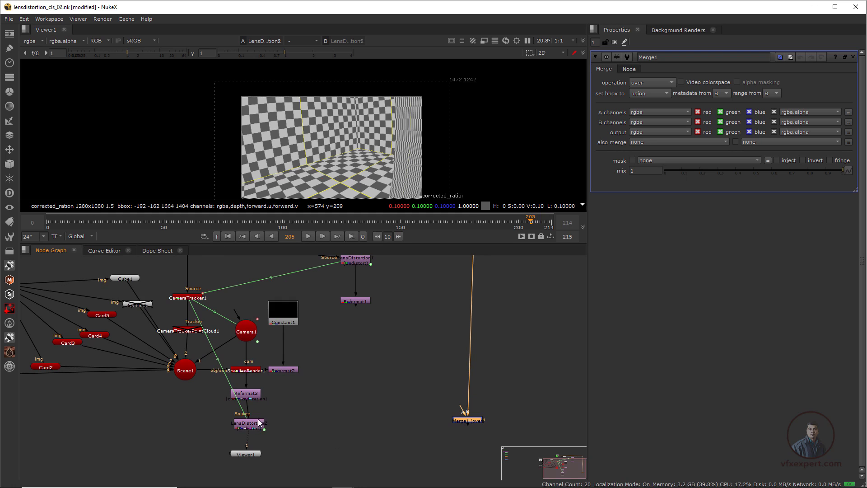
# Step: Connect Merge1's A input to the redistorting LensDistortion node and view the Merge1 output
pyautogui.scroll(-2, 332, 397)
pyautogui.moveTo(331, 397); pyautogui.dragTo(315, 423, button='middle')
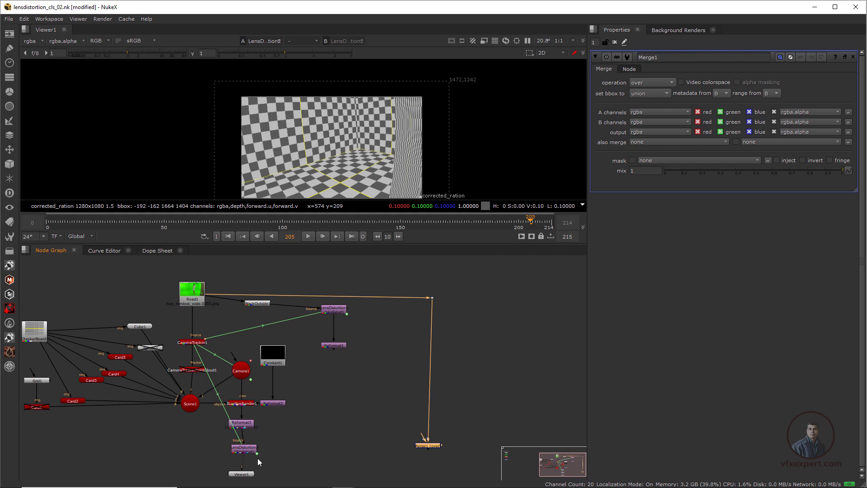
pyautogui.moveTo(423, 436); pyautogui.dragTo(469, 418, button='middle')
pyautogui.scroll(1, 465, 414)
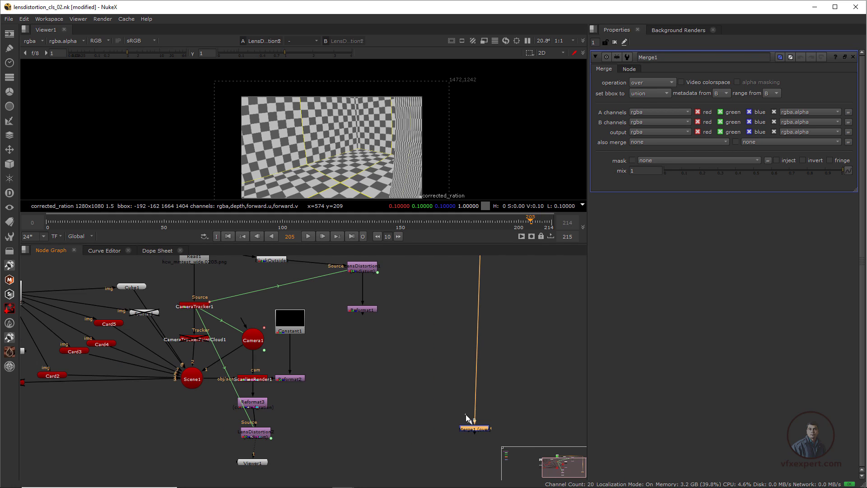
pyautogui.moveTo(466, 414); pyautogui.dragTo(267, 438)
pyautogui.moveTo(476, 430); pyautogui.dragTo(474, 435)
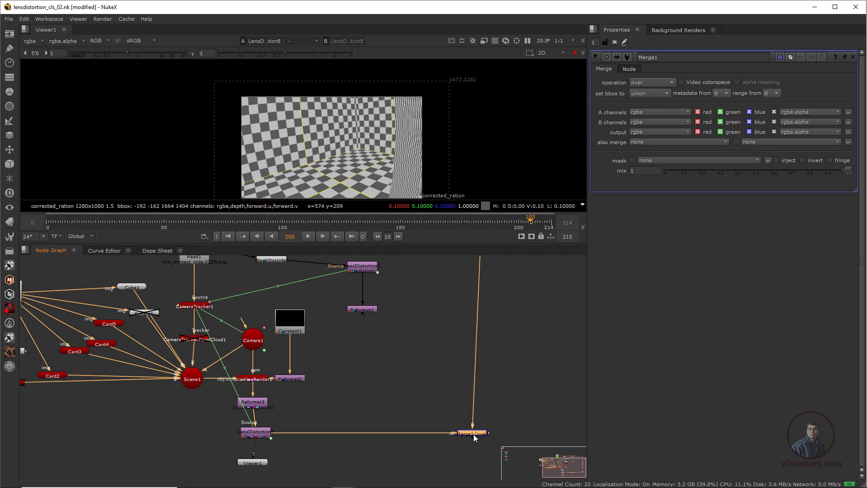
pyautogui.press('1')
pyautogui.click(412, 295)
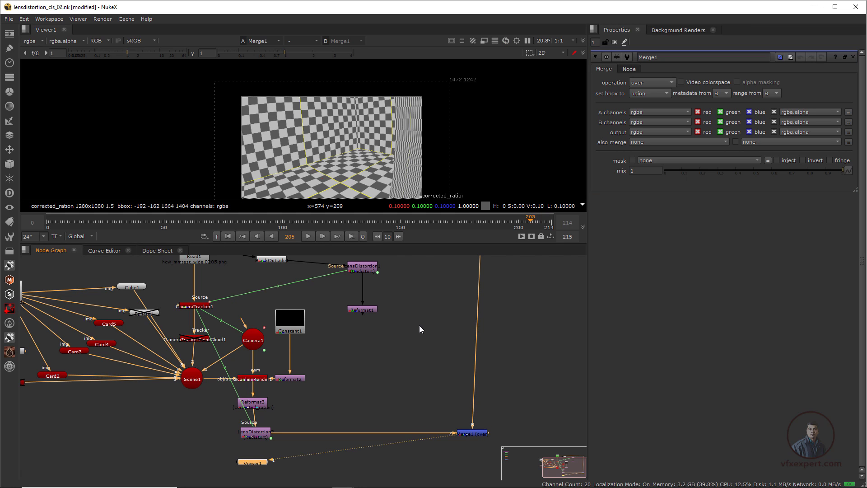
pyautogui.scroll(-2, 407, 335)
pyautogui.scroll(1, 422, 157)
pyautogui.moveTo(422, 157); pyautogui.dragTo(426, 156, button='middle')
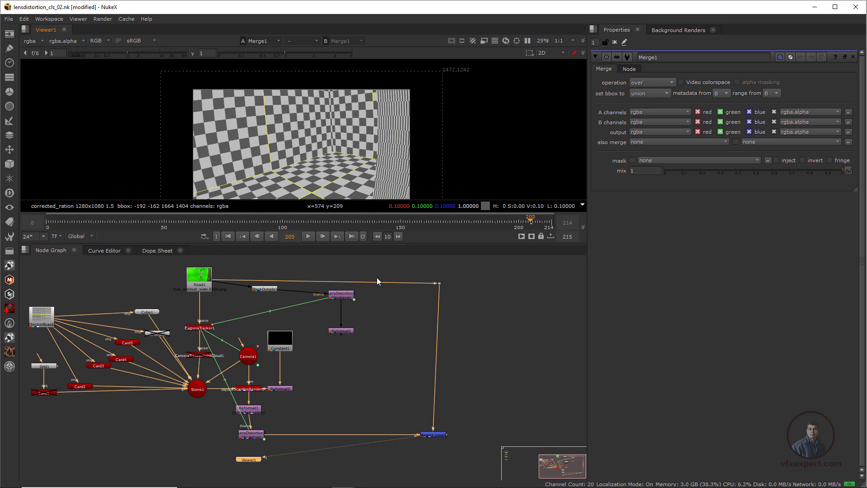
# Step: Move Viewer1 below Merge1 and insert a Crop node between them, with reformat enabled and black outside disabled
pyautogui.moveTo(253, 460); pyautogui.dragTo(438, 460)
pyautogui.scroll(3, 443, 415)
pyautogui.click(423, 412)
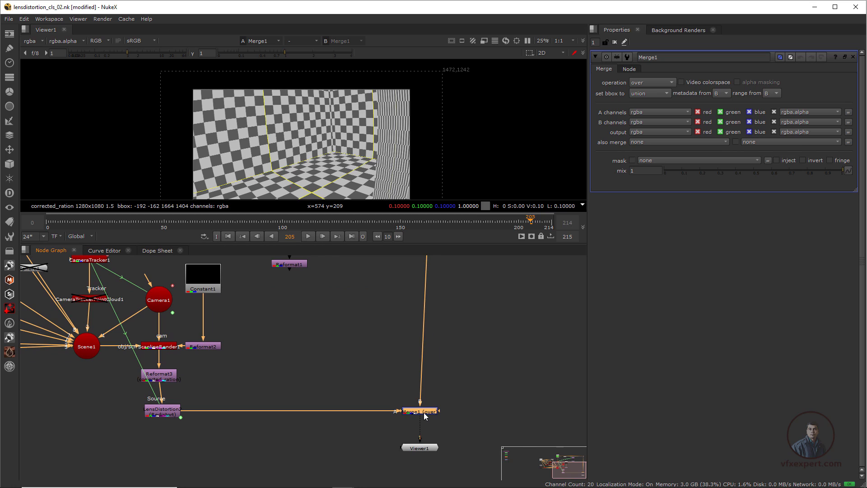
pyautogui.press('Tab')
pyautogui.write('crop')
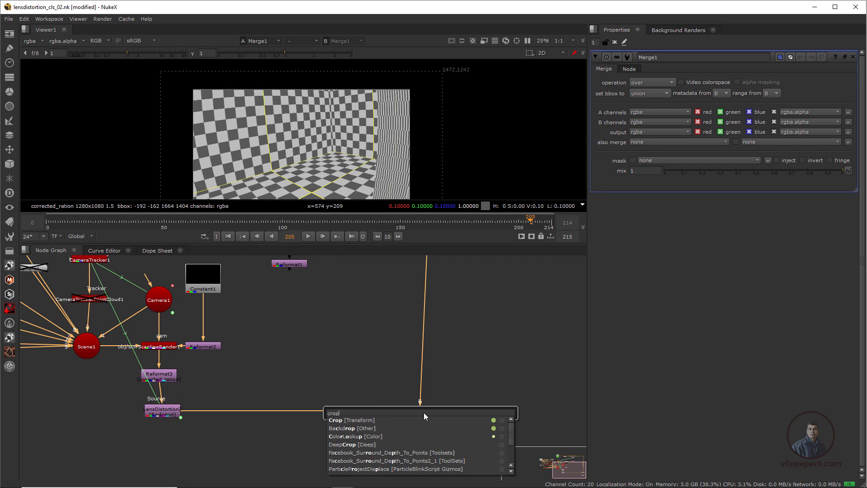
pyautogui.click(373, 421)
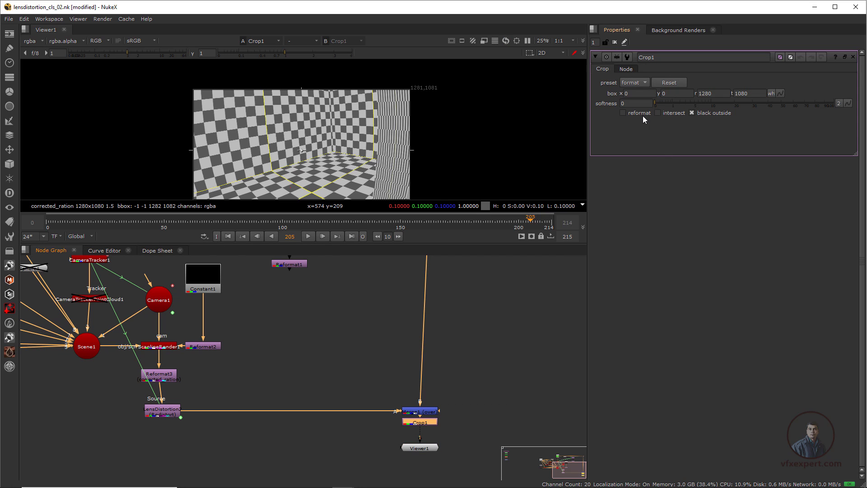
pyautogui.click(623, 113)
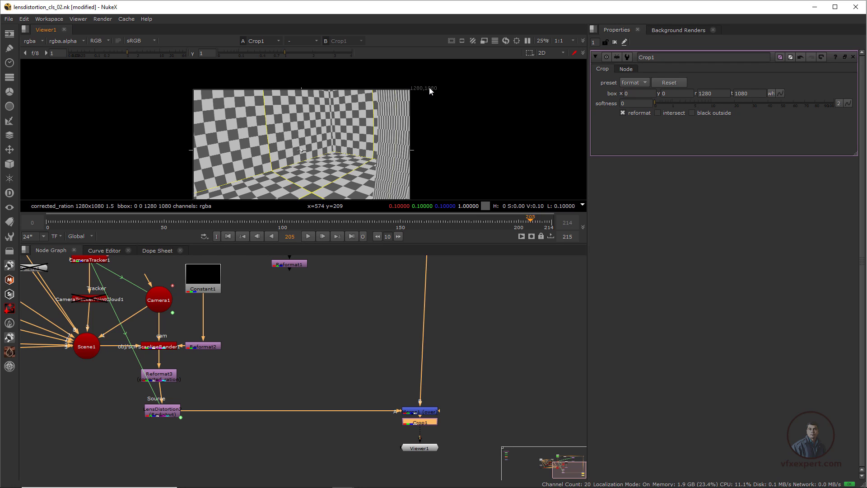
# Step: Set Merge1's mix to 0.39 to overlay the checkerboard CG on the green-screen plate, and check the overlay at frame 211
pyautogui.click(428, 412)
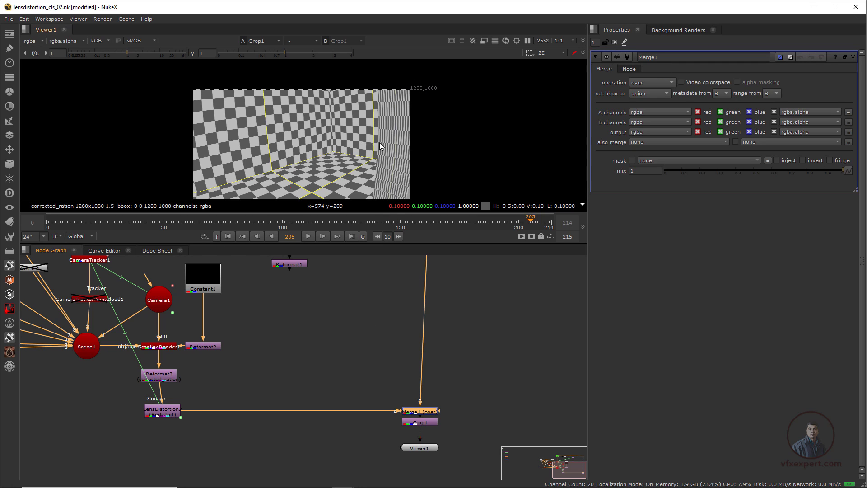
pyautogui.scroll(-1, 379, 142)
pyautogui.moveTo(396, 151); pyautogui.dragTo(427, 151, button='middle')
pyautogui.scroll(1, 421, 133)
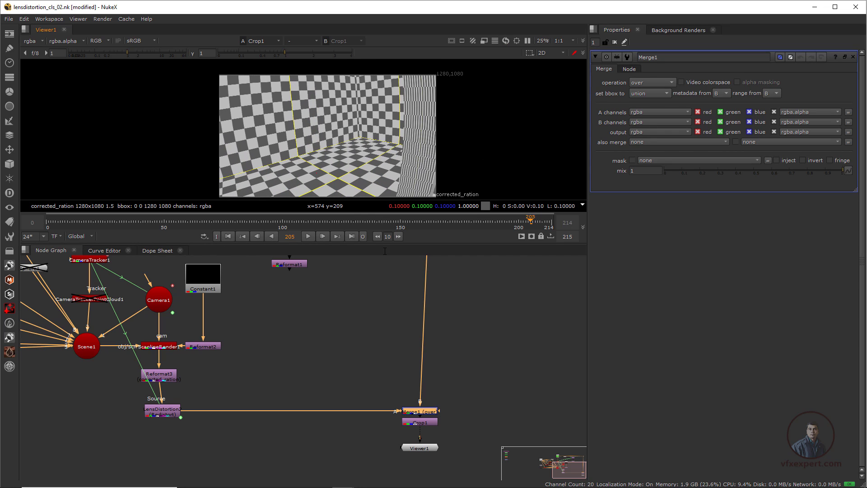
pyautogui.scroll(-1, 327, 350)
pyautogui.moveTo(327, 350); pyautogui.dragTo(346, 389, button='middle')
pyautogui.moveTo(416, 278); pyautogui.dragTo(426, 282, button='middle')
pyautogui.moveTo(844, 170); pyautogui.dragTo(731, 174)
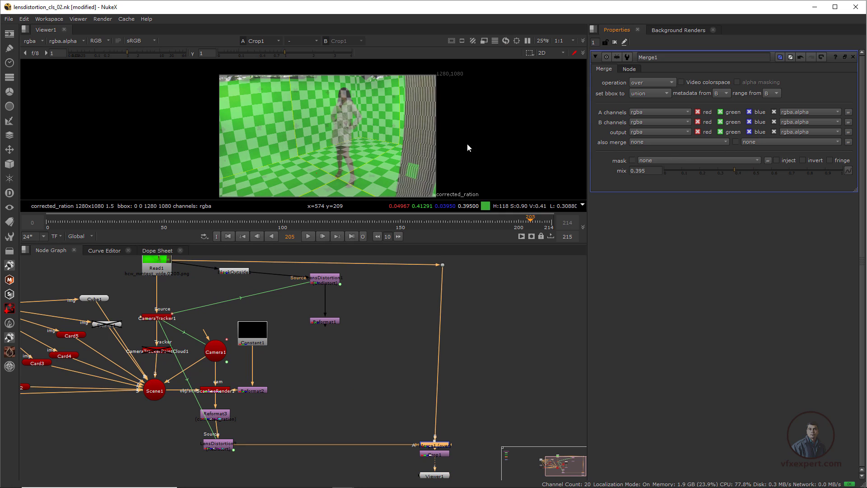
pyautogui.scroll(3, 419, 134)
pyautogui.scroll(-2, 414, 116)
pyautogui.moveTo(423, 122); pyautogui.dragTo(440, 137, button='middle')
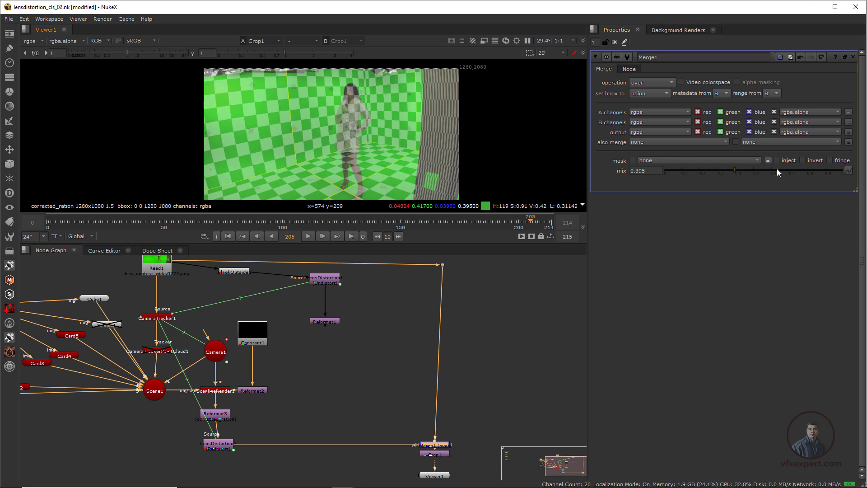
pyautogui.moveTo(735, 175)
pyautogui.mouseDown()
pyautogui.moveTo(696, 181)
pyautogui.moveTo(713, 183)
pyautogui.moveTo(719, 166)
pyautogui.moveTo(813, 161)
pyautogui.moveTo(705, 169)
pyautogui.moveTo(725, 172)
pyautogui.mouseUp()
pyautogui.scroll(-1, 476, 170)
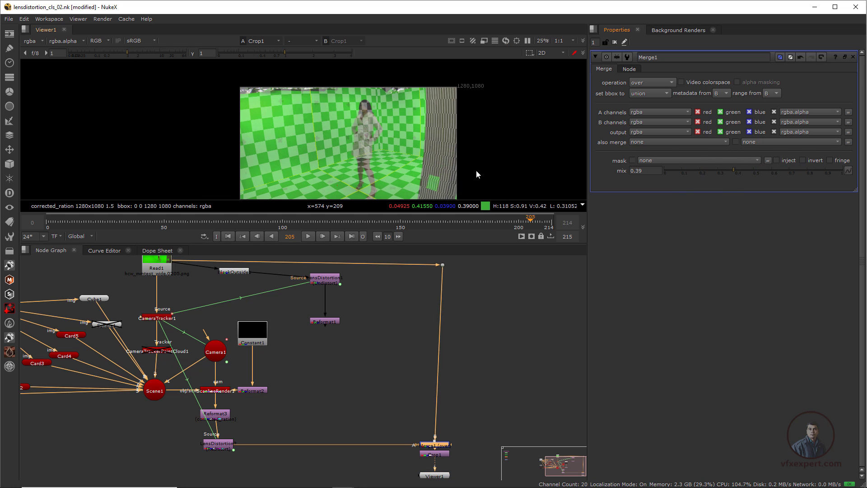
pyautogui.moveTo(392, 228); pyautogui.dragTo(545, 219)
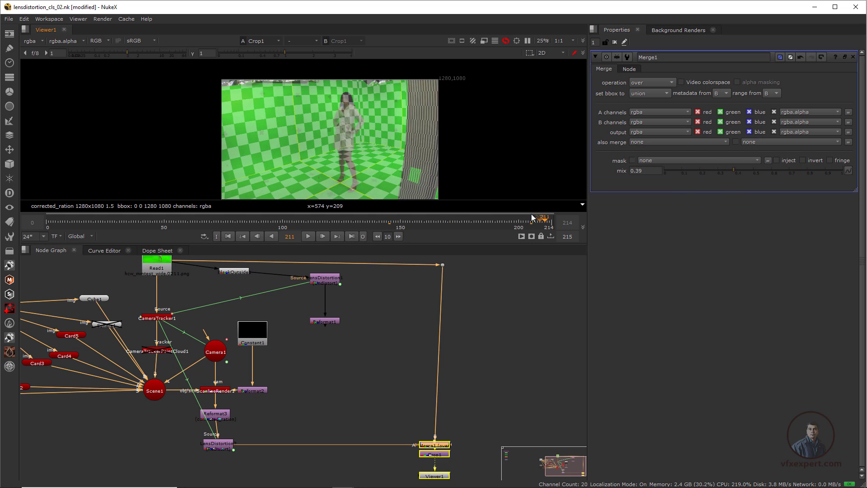
pyautogui.scroll(-1, 375, 351)
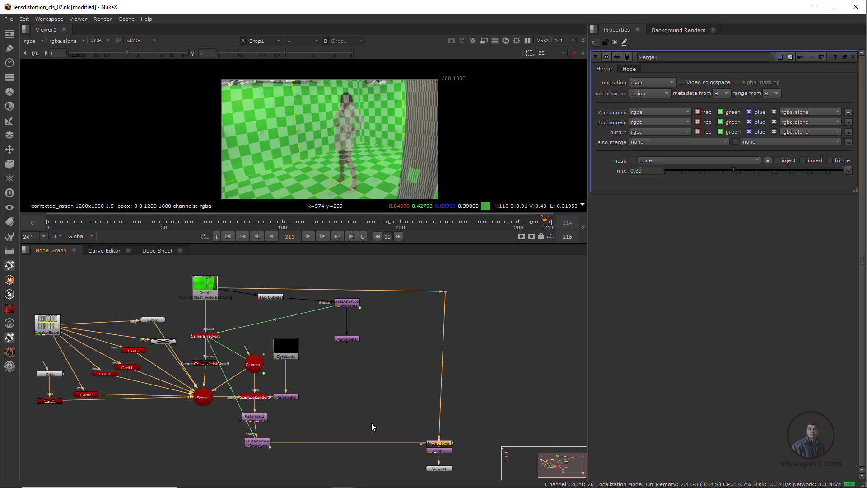
# Step: Bring the key-out-character backdrop group beside the plate's Dot and connect Roto1's bg input to that Dot
pyautogui.moveTo(371, 423); pyautogui.dragTo(367, 425, button='middle')
pyautogui.press('f')
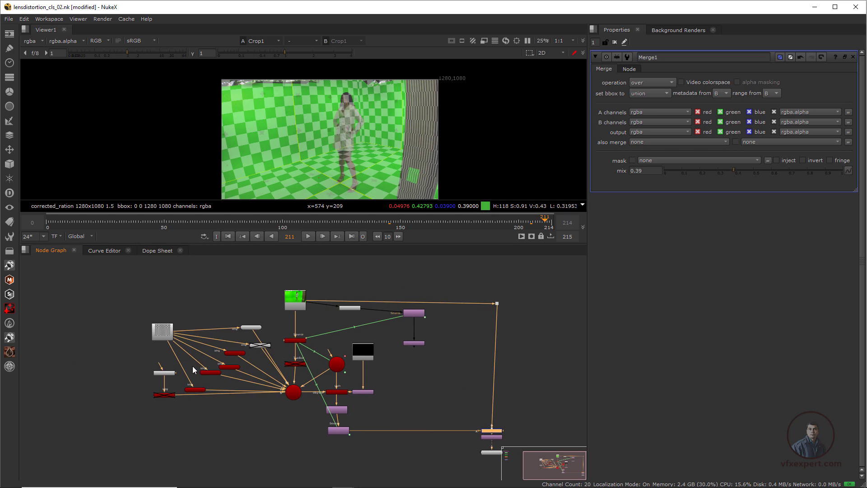
pyautogui.moveTo(103, 294); pyautogui.dragTo(532, 295)
pyautogui.moveTo(416, 330); pyautogui.dragTo(196, 361, button='middle')
pyautogui.scroll(5, 215, 362)
pyautogui.moveTo(317, 320); pyautogui.dragTo(442, 305)
pyautogui.scroll(-1, 442, 304)
pyautogui.moveTo(324, 290); pyautogui.dragTo(356, 296, button='middle')
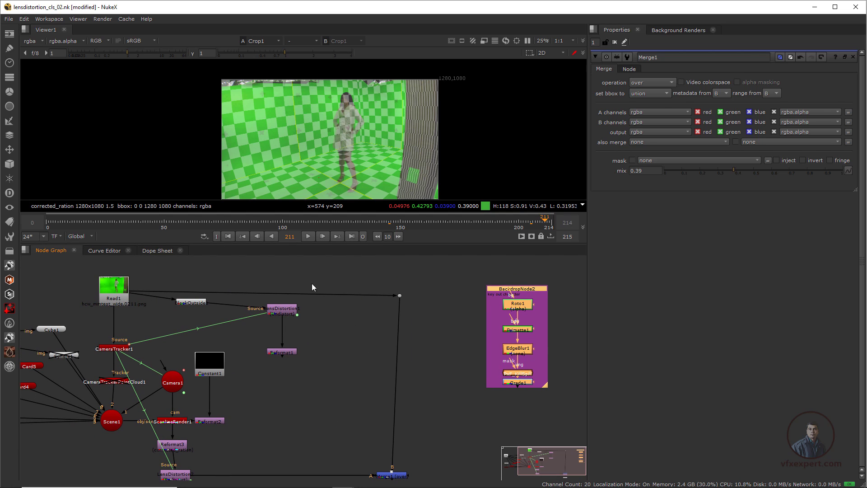
pyautogui.moveTo(511, 296); pyautogui.dragTo(400, 295)
# Step: View the keyed character from Grade1 and move Viewer1 beneath the keying backdrop
pyautogui.click(525, 383)
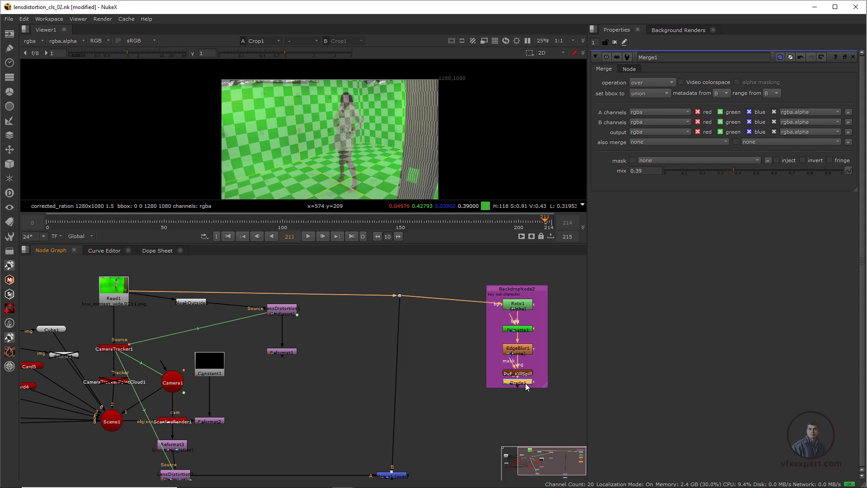
pyautogui.press('1')
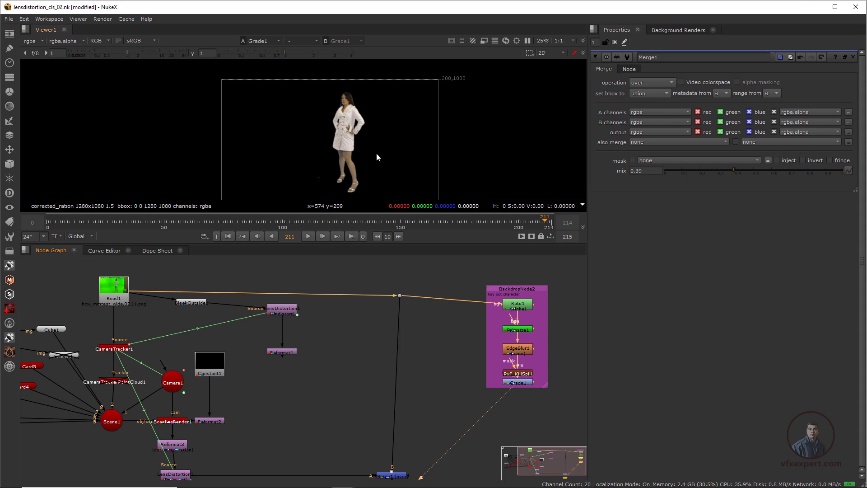
pyautogui.moveTo(494, 369); pyautogui.dragTo(431, 353, button='middle')
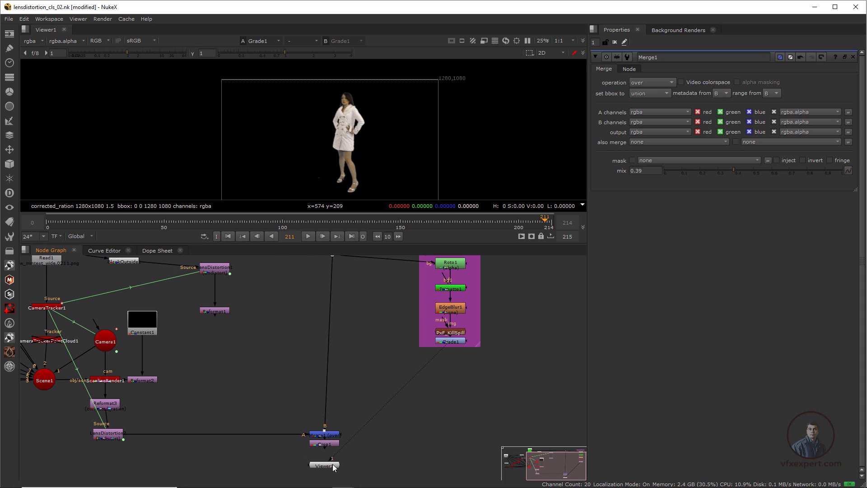
pyautogui.moveTo(474, 438); pyautogui.dragTo(462, 466)
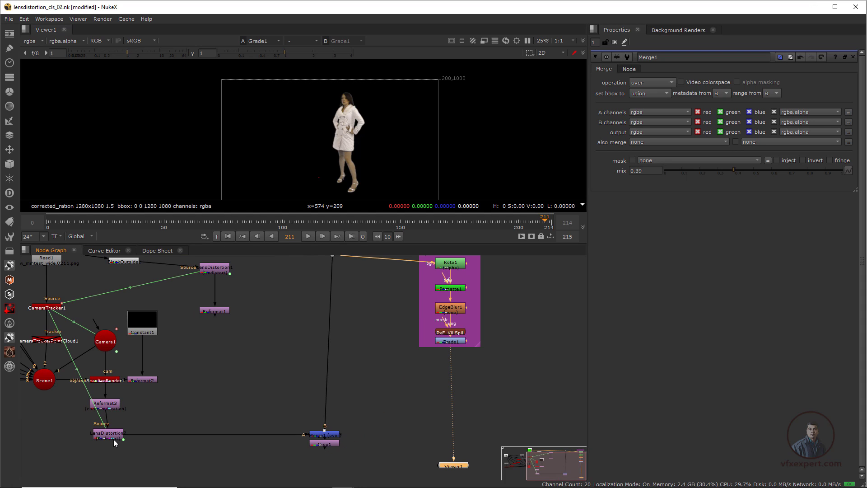
# Step: Add a second Merge with Grade1 as input A and the redistorting LensDistortion as input B, and view the composite
pyautogui.press('m')
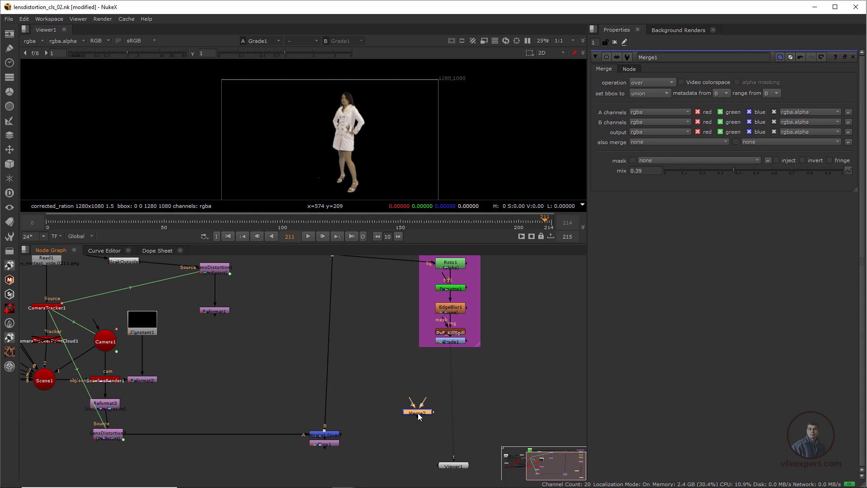
pyautogui.moveTo(429, 408); pyautogui.dragTo(450, 342)
pyautogui.moveTo(441, 432); pyautogui.dragTo(451, 429)
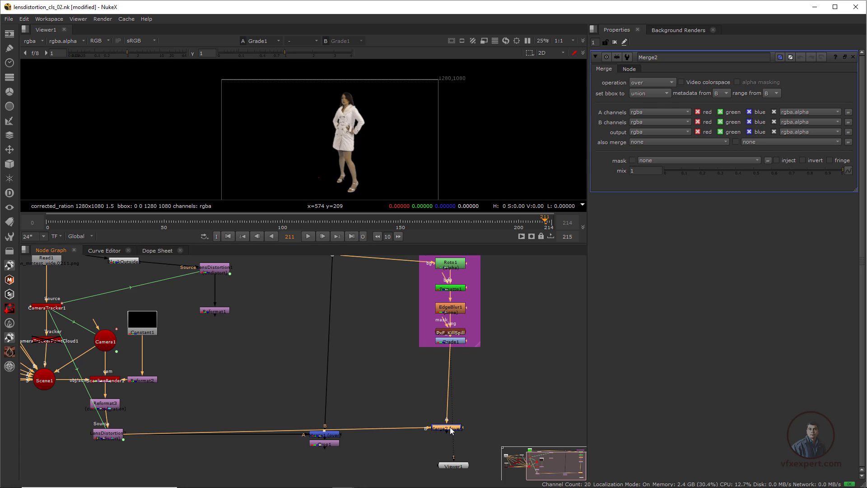
pyautogui.press('1')
pyautogui.scroll(-1, 348, 148)
pyautogui.scroll(2, 351, 155)
pyautogui.scroll(-1, 364, 154)
pyautogui.moveTo(384, 161)
pyautogui.mouseDown(button='middle')
pyautogui.moveTo(368, 152)
pyautogui.moveTo(381, 160)
pyautogui.mouseUp(button='middle')
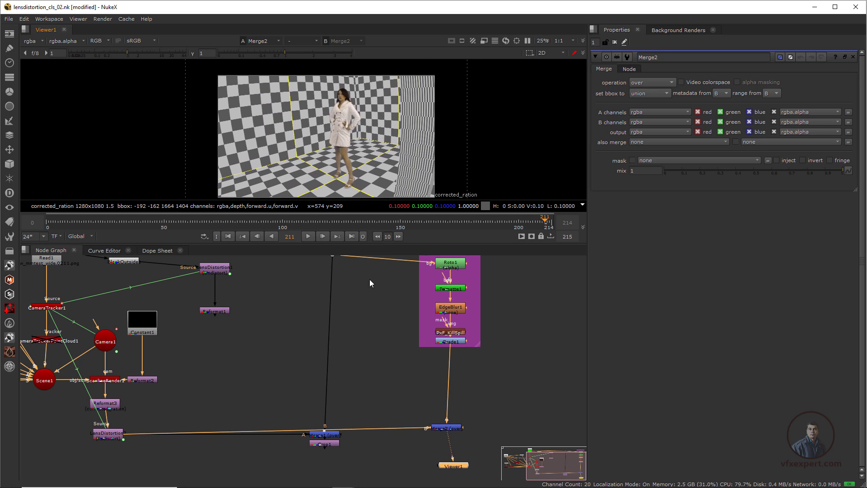
# Step: Duplicate the Crop node under Merge1 and insert the copy between Merge2 and Viewer1
pyautogui.click(328, 444)
pyautogui.click(424, 449)
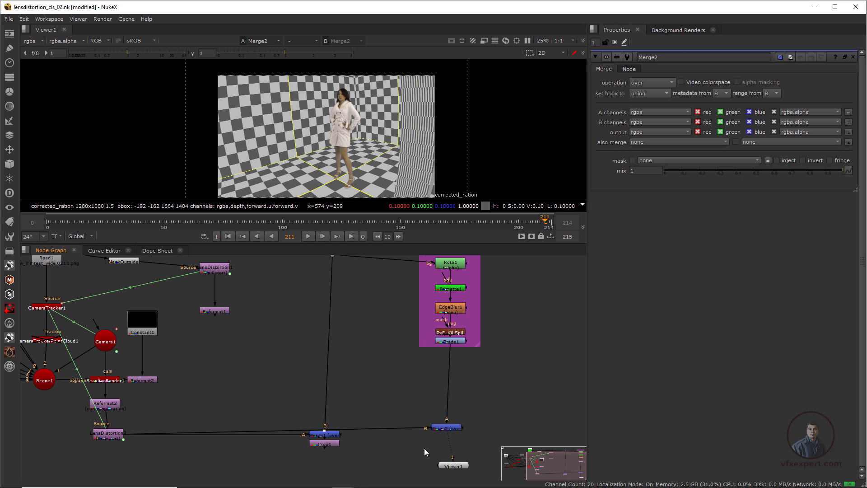
pyautogui.hotkey('ctrl', 'v')
pyautogui.moveTo(424, 448); pyautogui.dragTo(397, 447, button='middle')
pyautogui.moveTo(434, 464); pyautogui.dragTo(428, 478)
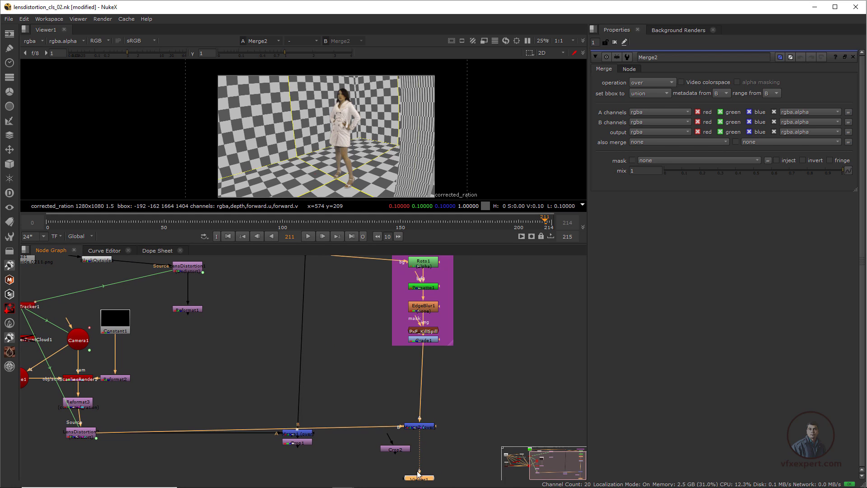
pyautogui.moveTo(394, 450); pyautogui.dragTo(425, 471)
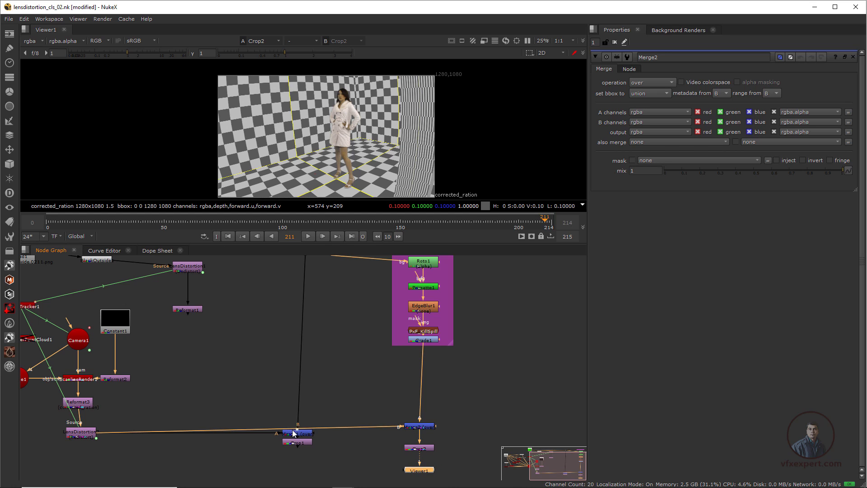
# Step: Move Merge1 and Crop1 slightly lower in the node graph, then view Crop1's green-screen overlay at frames 173 and 202
pyautogui.moveTo(266, 403); pyautogui.dragTo(350, 459)
pyautogui.moveTo(302, 455); pyautogui.dragTo(302, 462)
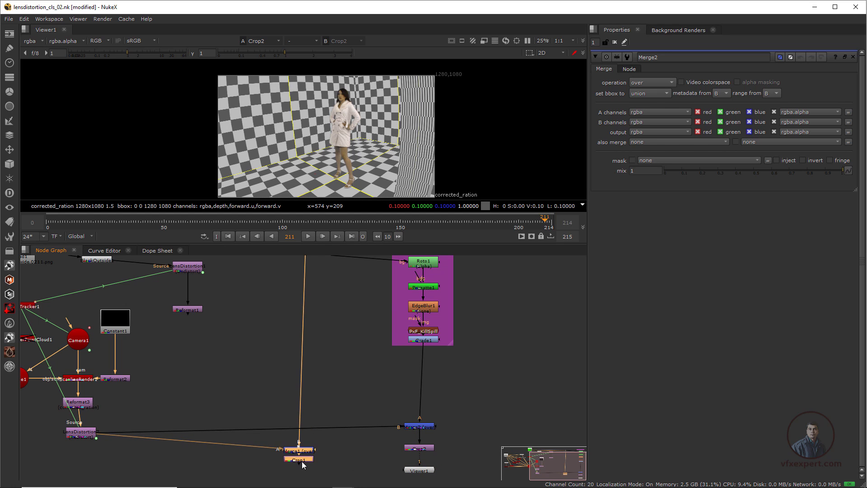
pyautogui.press('1')
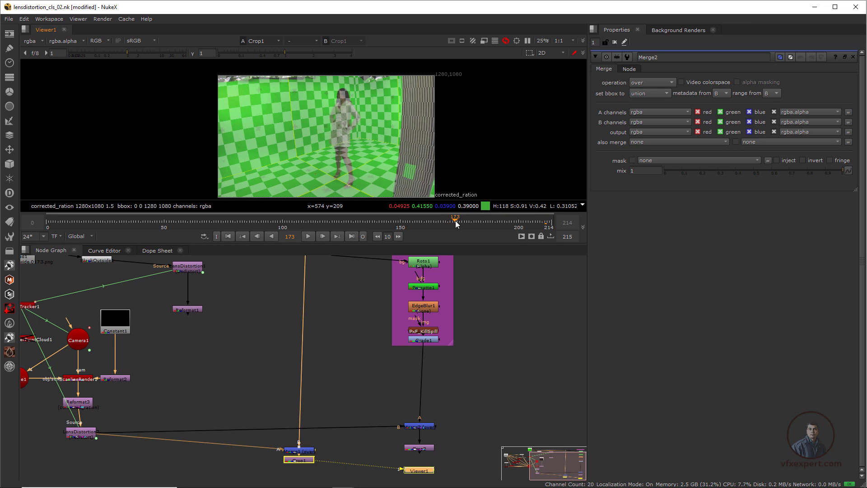
pyautogui.moveTo(455, 220); pyautogui.dragTo(522, 220)
pyautogui.scroll(-3, 439, 327)
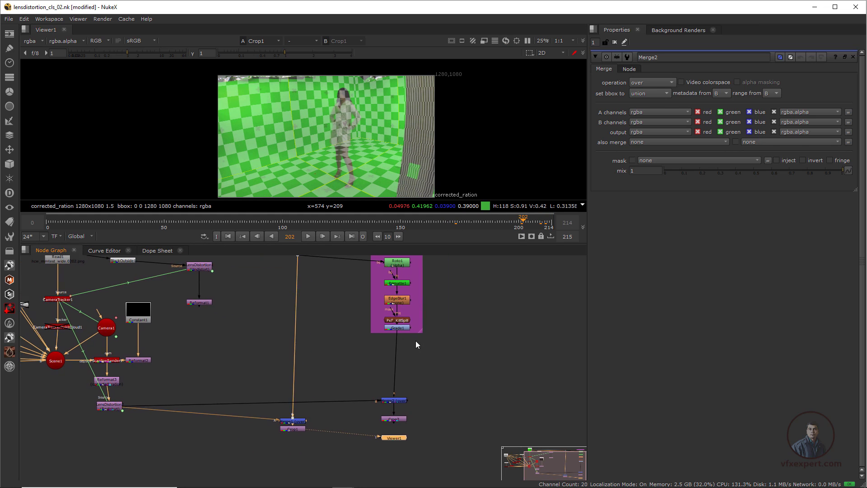
# Step: View the cropped character composite from Crop2, inspect the feet against the floor at several frames including 189 and 89, and play back the shot
pyautogui.click(397, 422)
pyautogui.press('1')
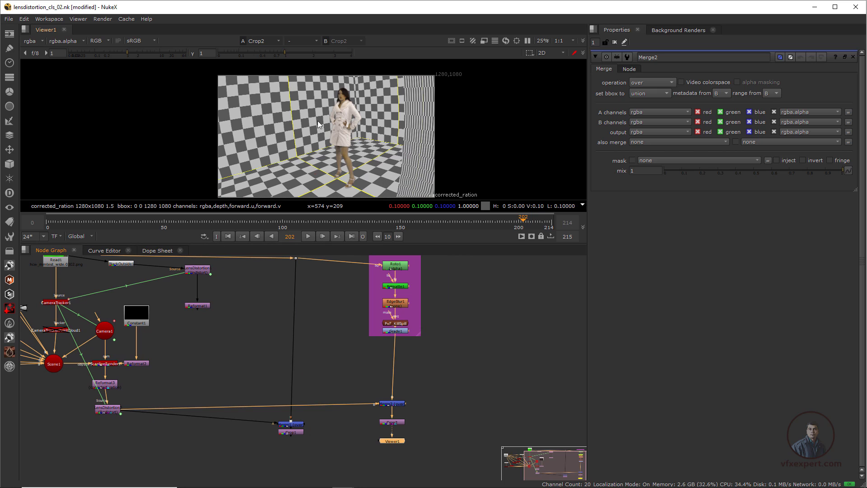
pyautogui.click(448, 222)
pyautogui.click(493, 223)
pyautogui.scroll(3, 306, 164)
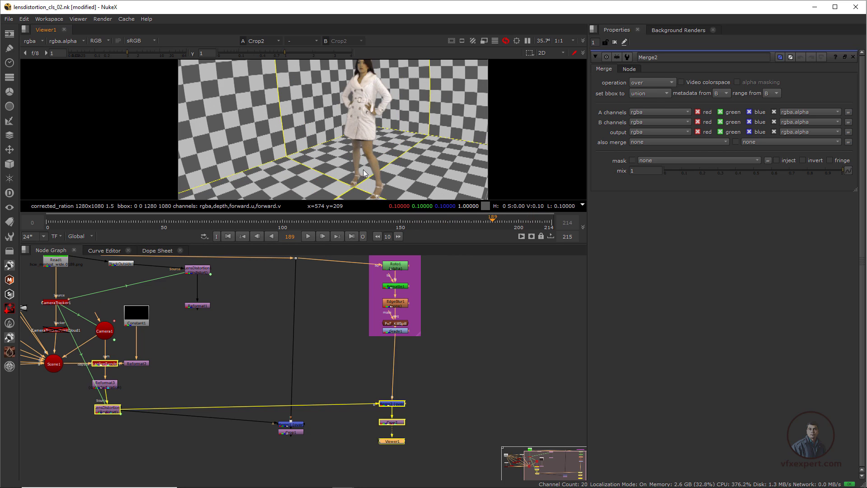
pyautogui.click(342, 222)
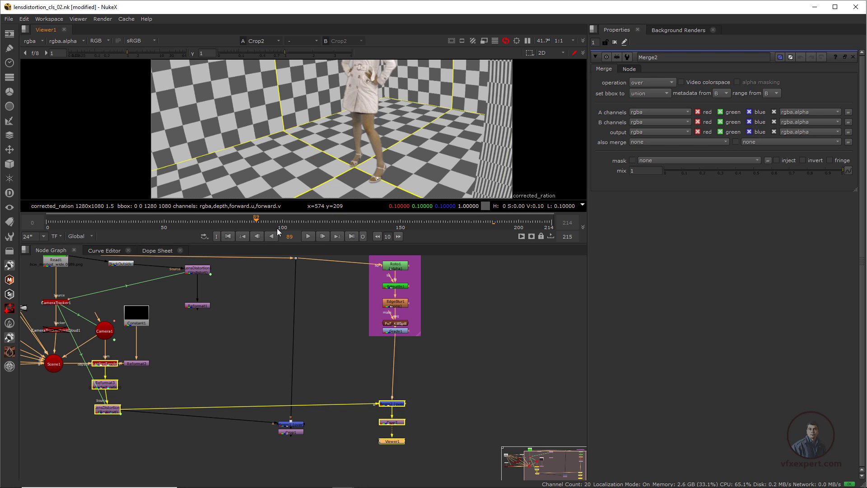
pyautogui.scroll(-2, 468, 142)
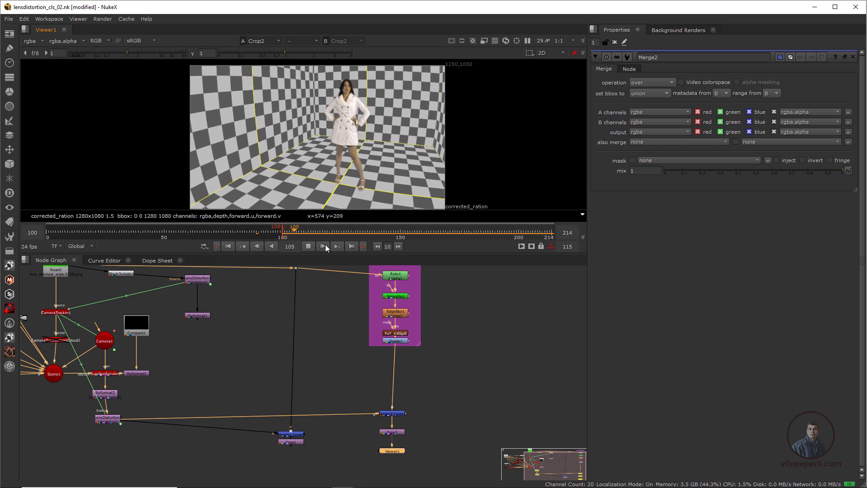
pyautogui.click(308, 246)
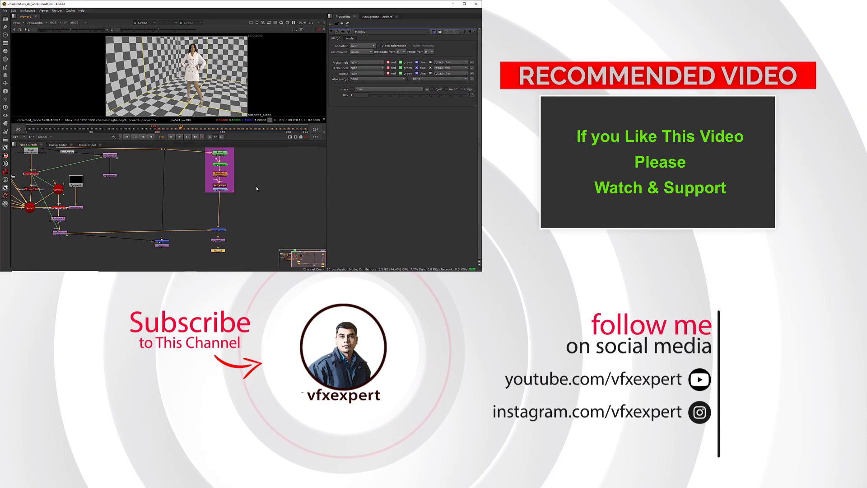